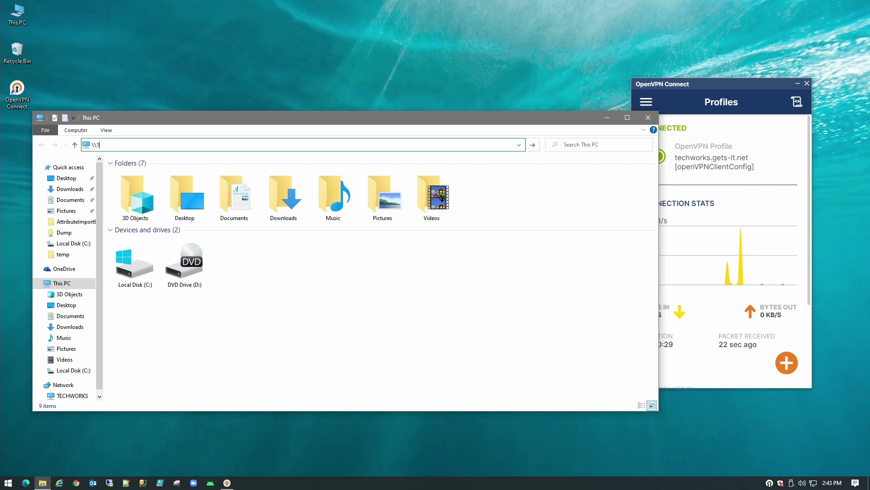
# Connect to the network server \\192.168.0.38 as administrator with the account password and open its Dump share
pyautogui.write('.38')
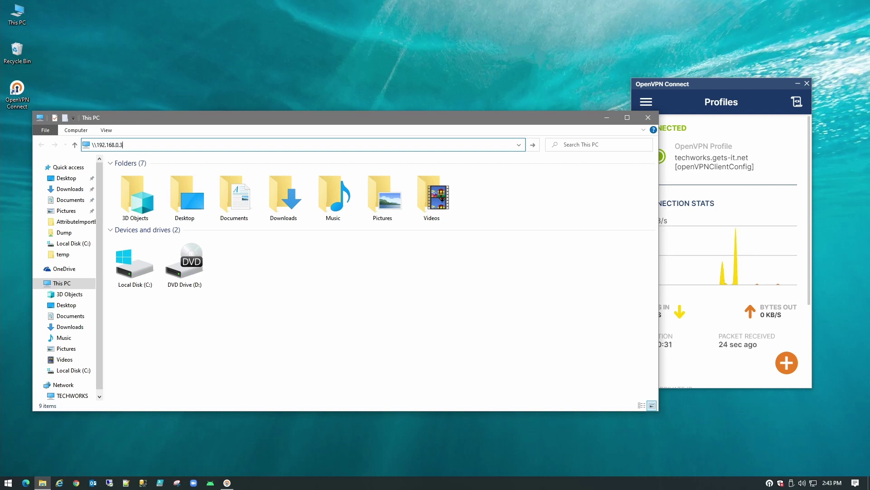
pyautogui.press('Return')
pyautogui.write('administrator')
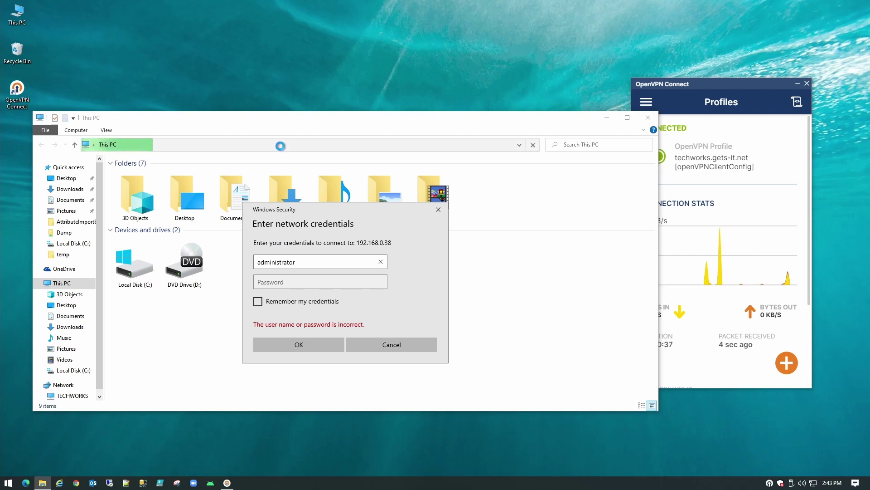
pyautogui.press('Tab')
pyautogui.write('********')
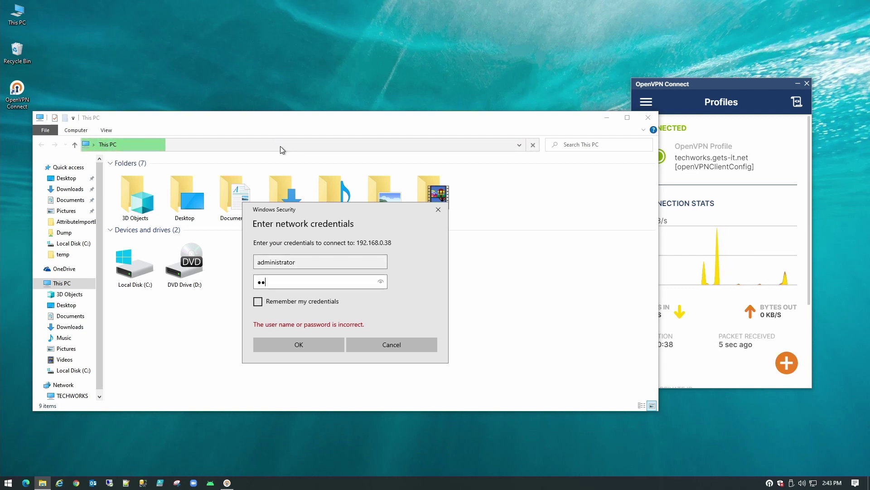
pyautogui.write('****')
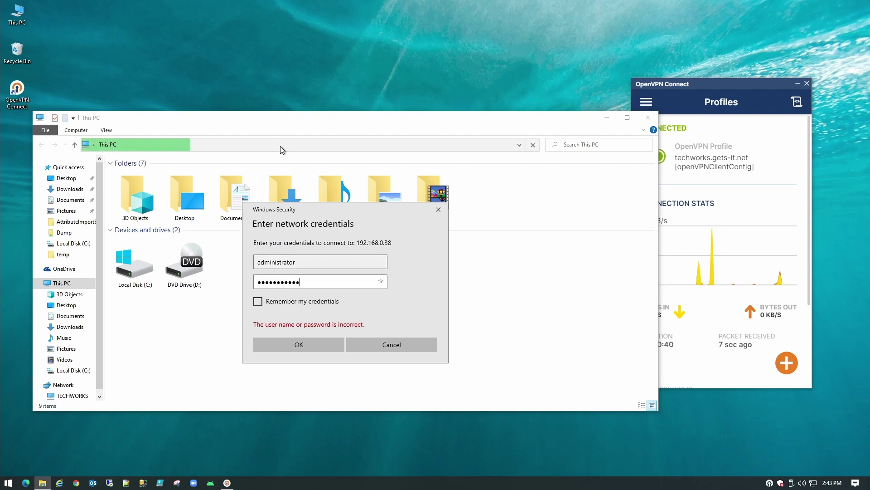
pyautogui.press('Return')
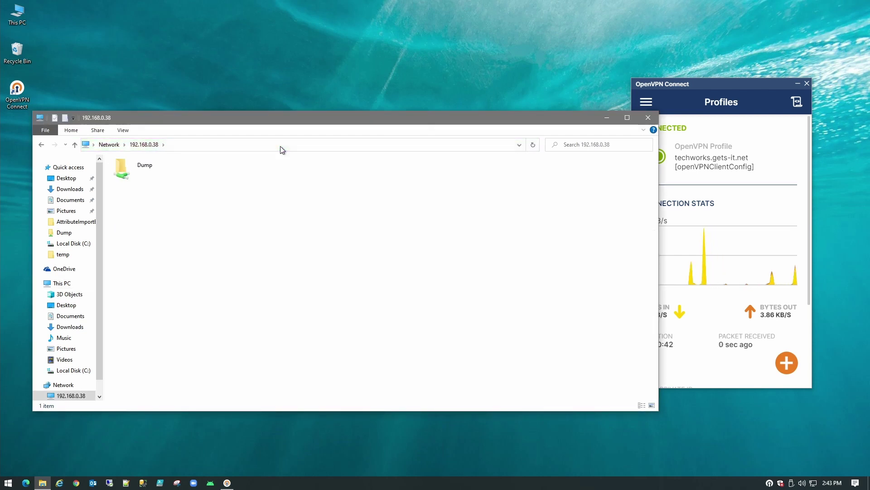
pyautogui.doubleClick(159, 167)
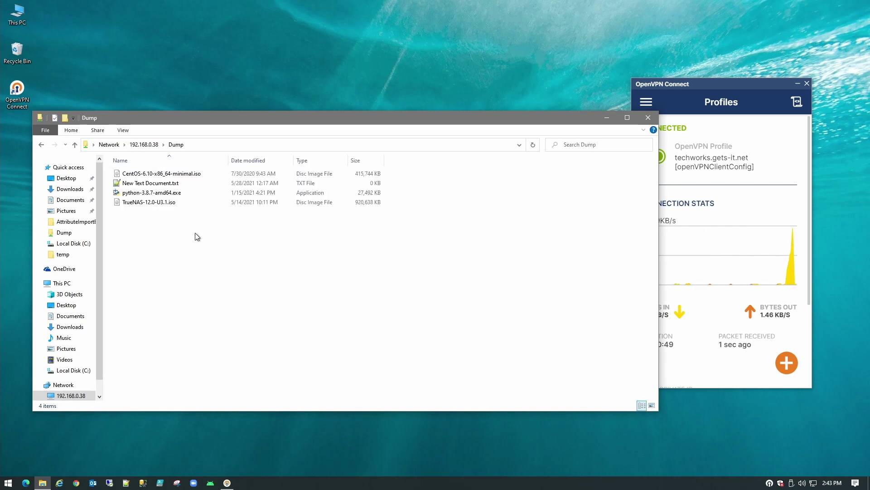
# Switch to Chrome, search Google for "whats my ip" and highlight the public IP address shown
pyautogui.click(76, 482)
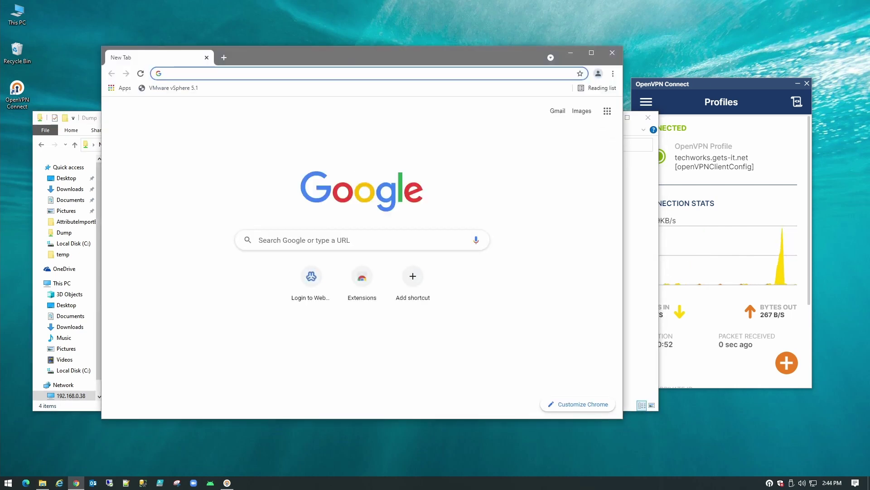
pyautogui.click(241, 74)
pyautogui.click(205, 92)
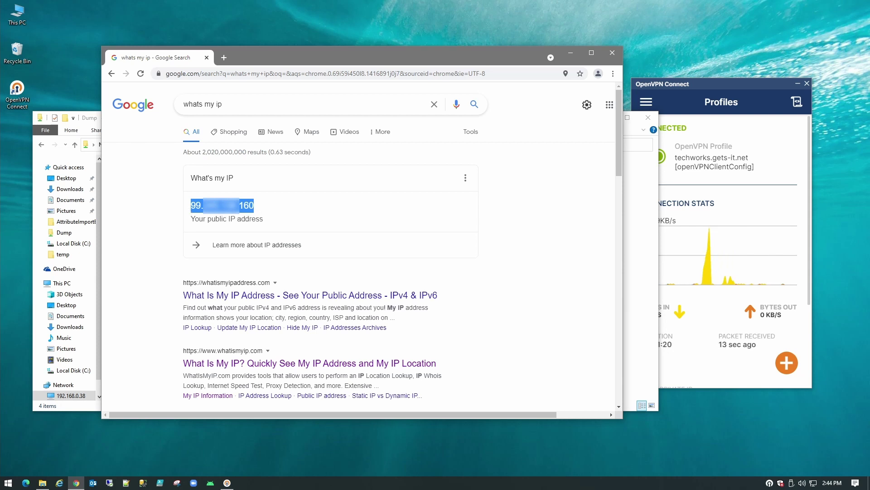
pyautogui.click(262, 210)
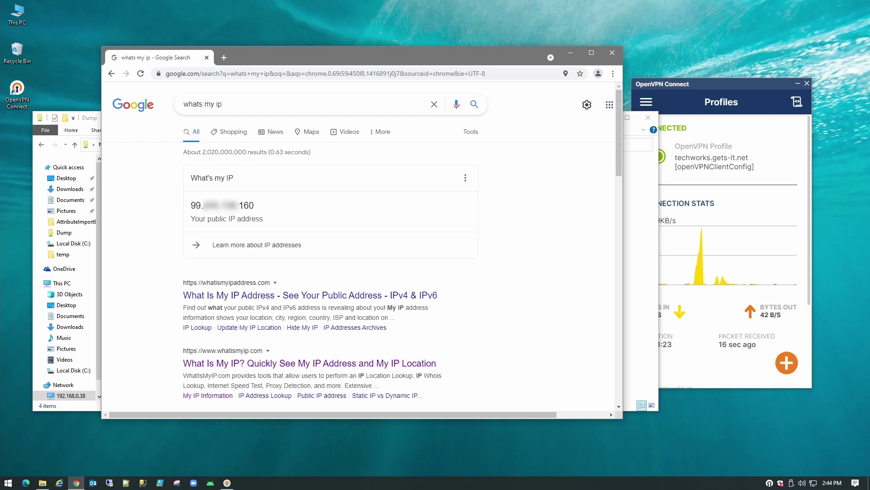
pyautogui.moveTo(201, 206); pyautogui.dragTo(260, 208)
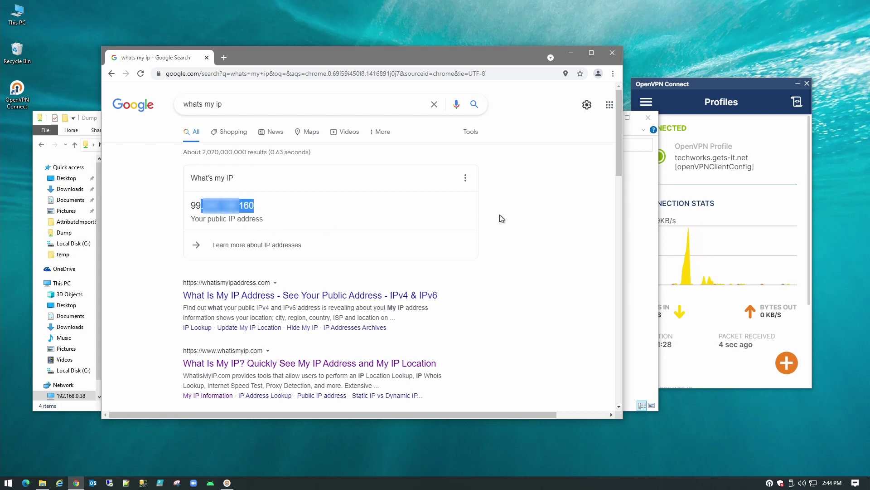
pyautogui.click(521, 205)
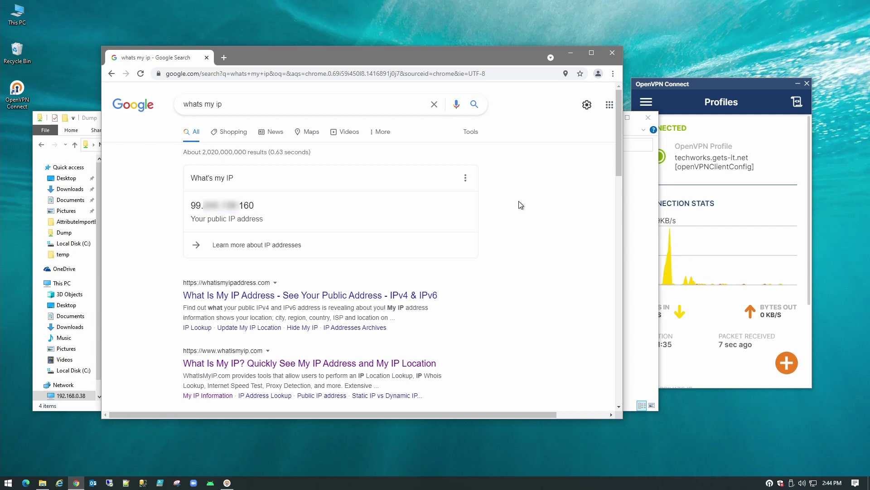
# Disconnect the OpenVPN profile in OpenVPN Connect and reload the Chrome IP lookup to check the public address without the VPN
pyautogui.click(715, 86)
pyautogui.click(663, 157)
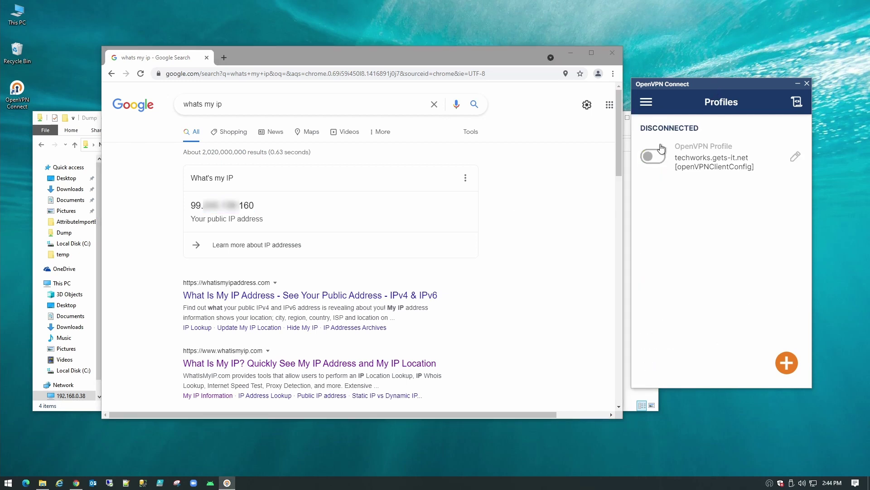
pyautogui.click(140, 73)
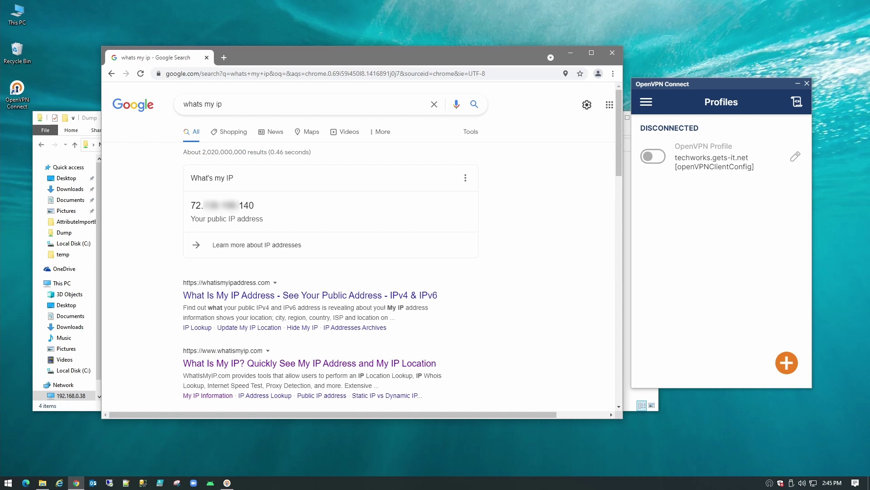
pyautogui.moveTo(191, 206); pyautogui.dragTo(202, 207)
# Reconnect the OpenVPN profile and reload the IP lookup page to check the public address over the VPN
pyautogui.click(652, 156)
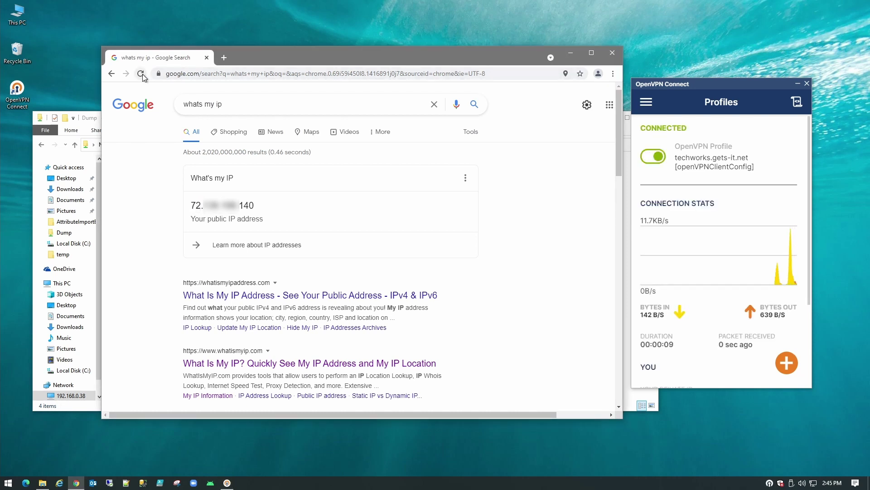
pyautogui.click(141, 75)
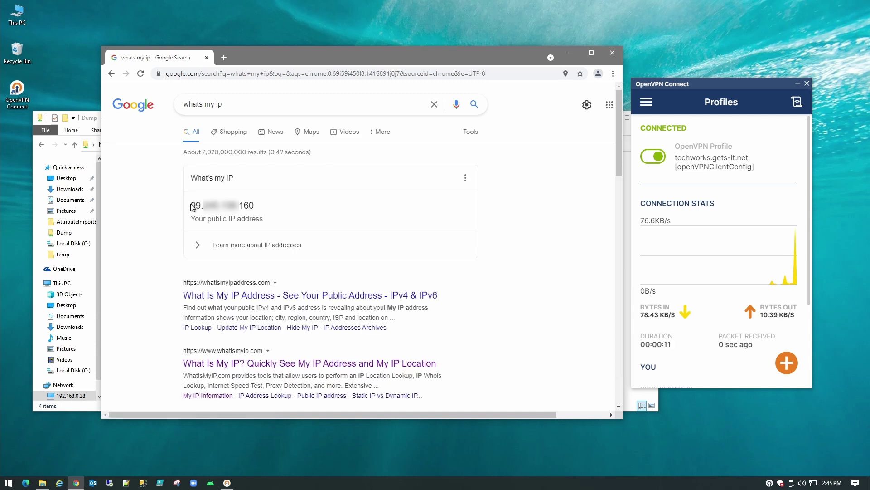
pyautogui.moveTo(191, 206); pyautogui.dragTo(201, 207)
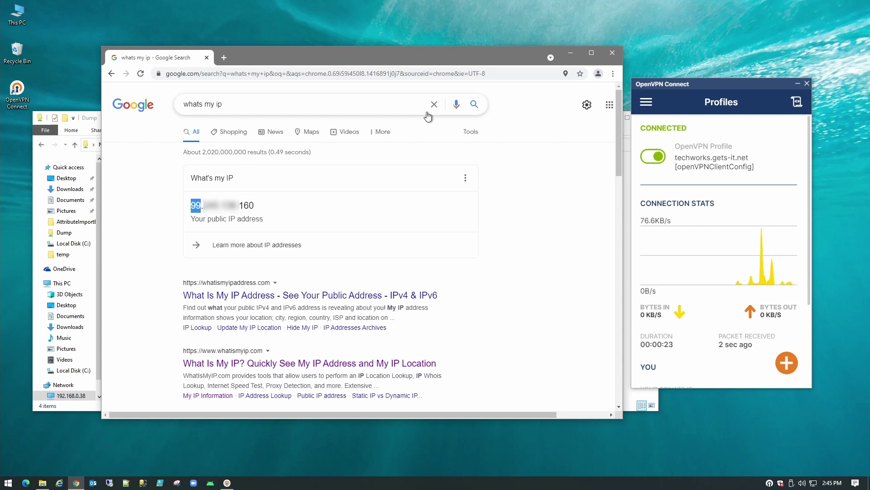
pyautogui.click(509, 186)
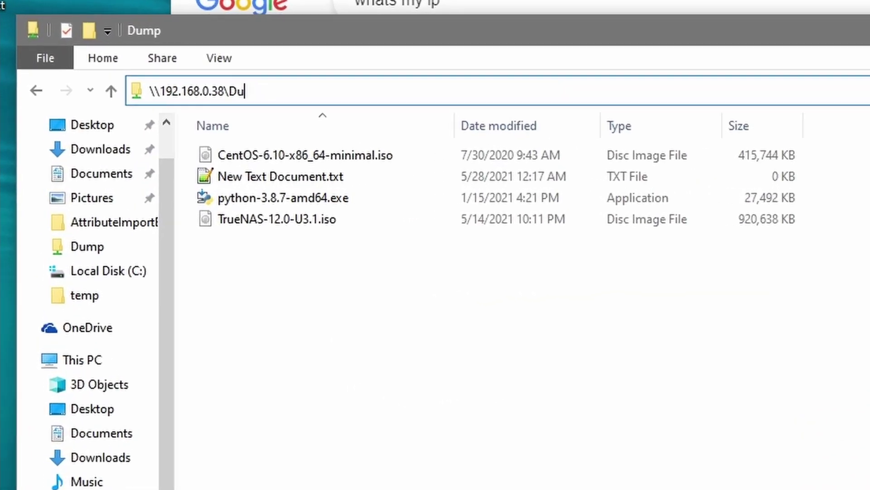
# Change the File Explorer network path from the Dump share to \\192.168.0.10 and open it
pyautogui.press('BackSpace')
pyautogui.press('BackSpace')
pyautogui.press('BackSpace')
pyautogui.press('BackSpace')
pyautogui.press('BackSpace')
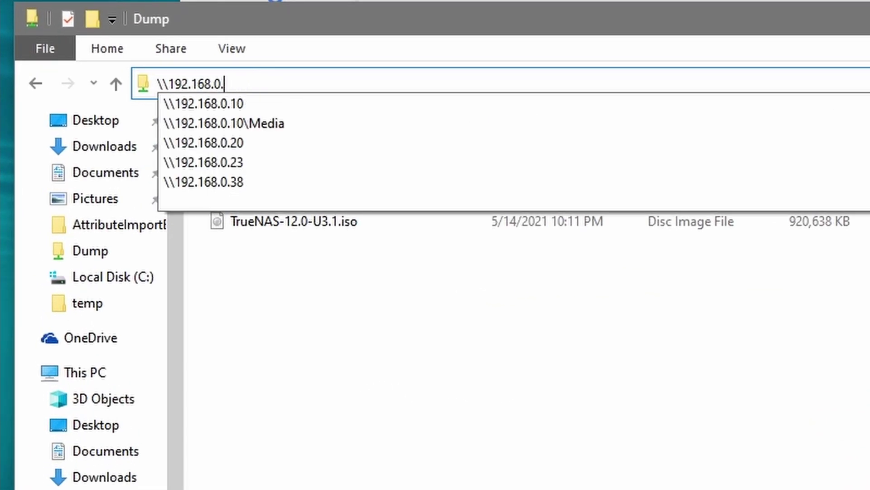
pyautogui.write('10')
pyautogui.press('Return')
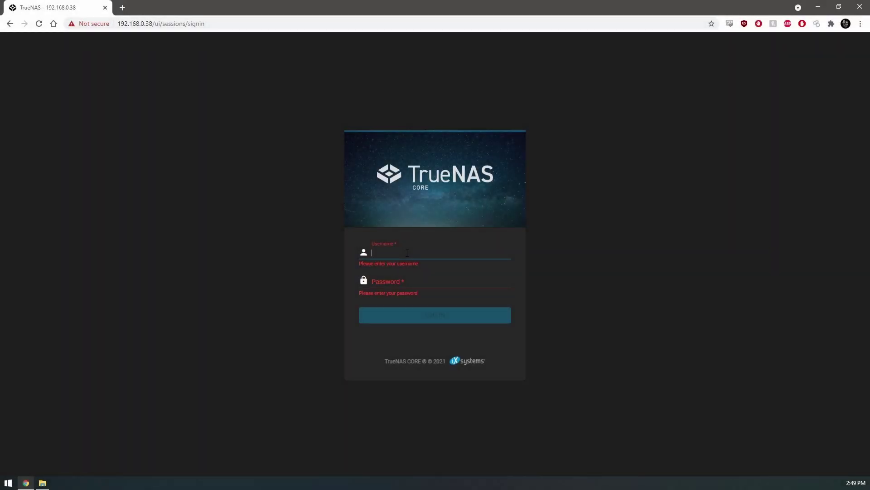
# Log in to TrueNAS as root with the account password and open the OpenVPN Server service's settings
pyautogui.write('root')
pyautogui.press('Tab')
pyautogui.write('••••••••••')
pyautogui.press('Return')
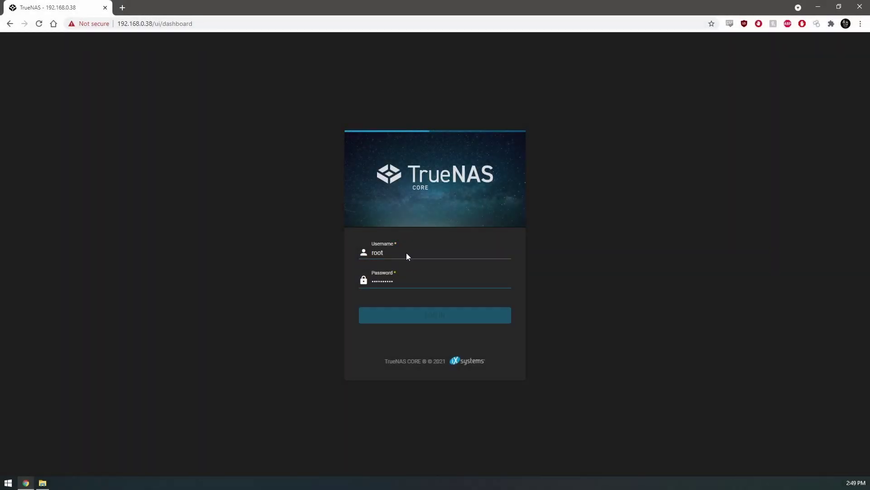
pyautogui.click(63, 287)
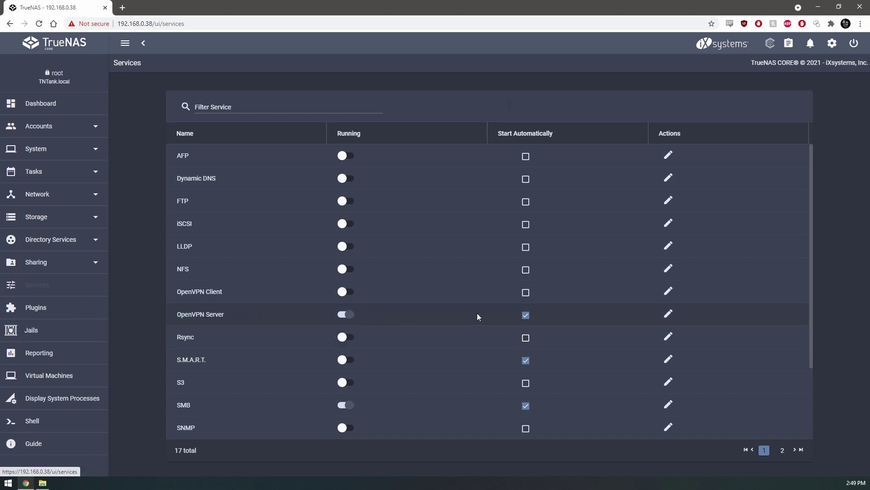
pyautogui.click(669, 316)
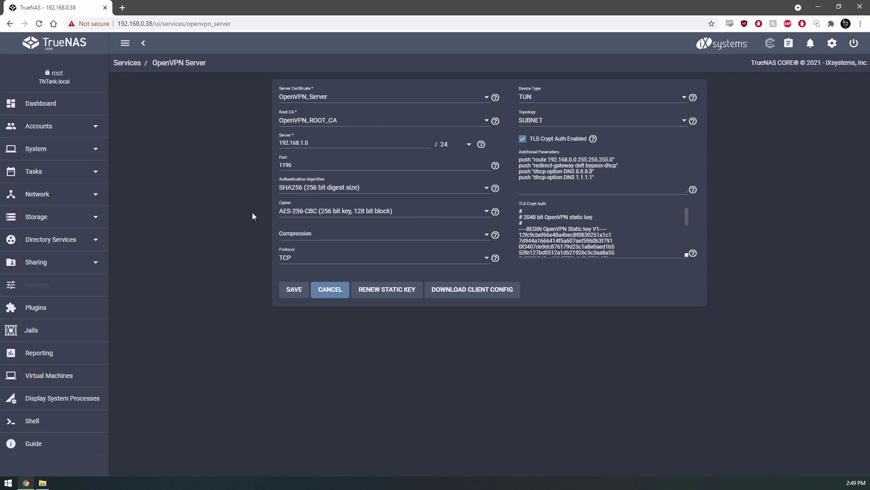
# Select TCP as the OpenVPN server's protocol and set its port to 443
pyautogui.click(301, 258)
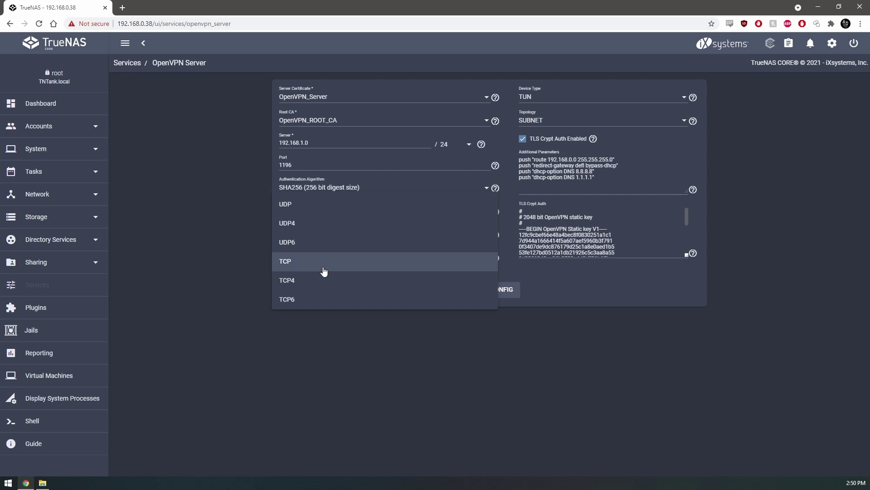
pyautogui.click(323, 271)
pyautogui.moveTo(297, 165); pyautogui.dragTo(243, 168)
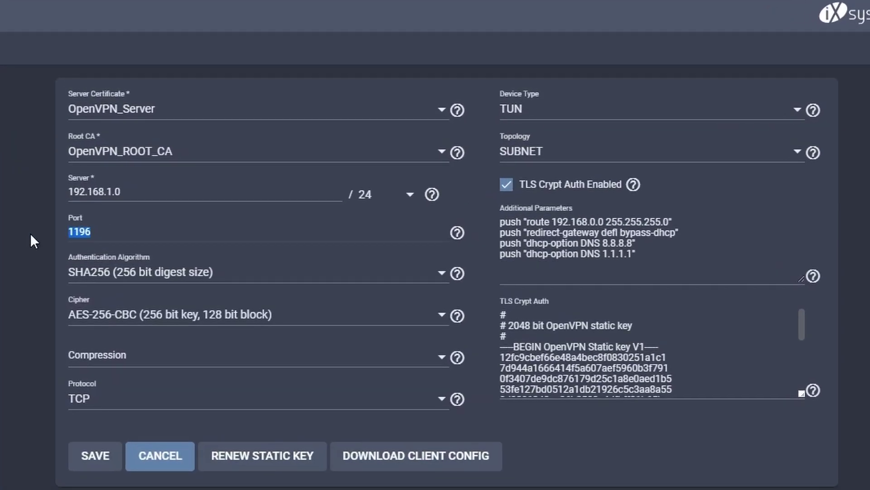
pyautogui.write('443')
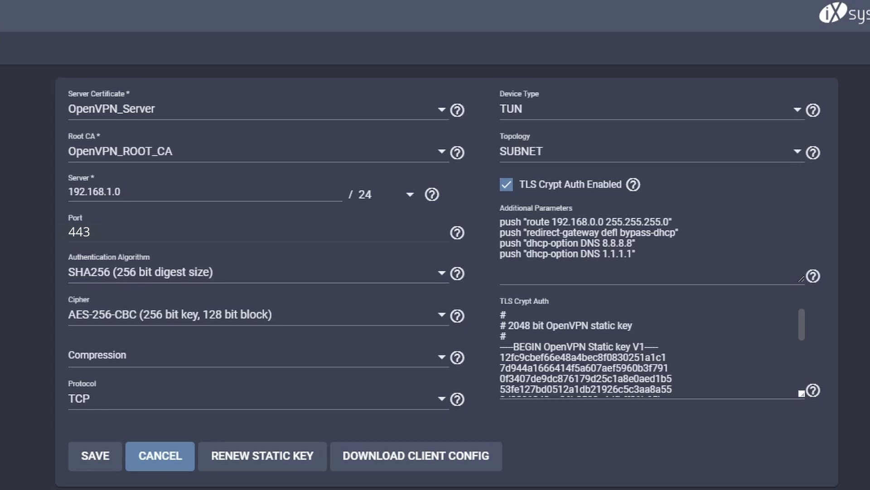
pyautogui.click(86, 235)
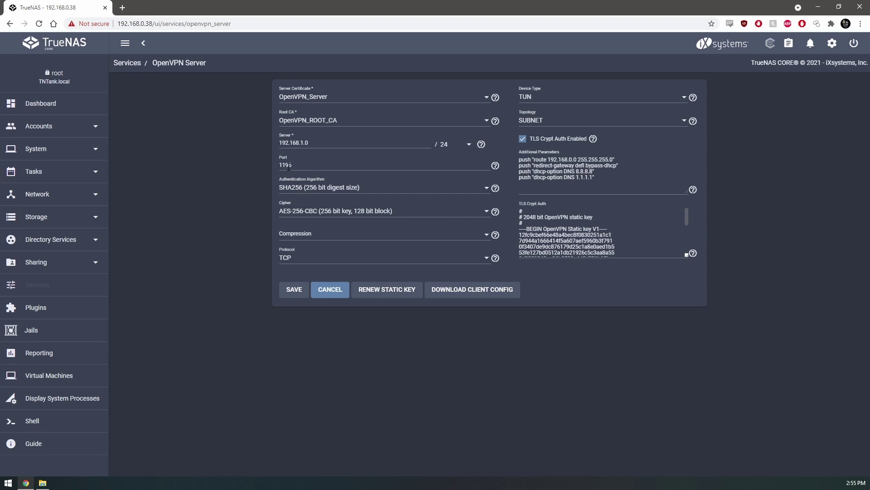
# Set the OpenVPN server's protocol to UDP and save the settings
pyautogui.click(323, 263)
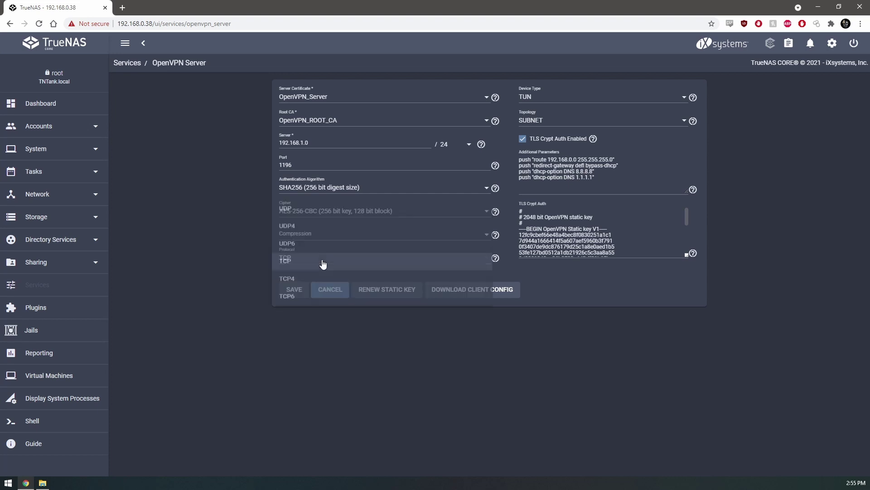
pyautogui.click(296, 207)
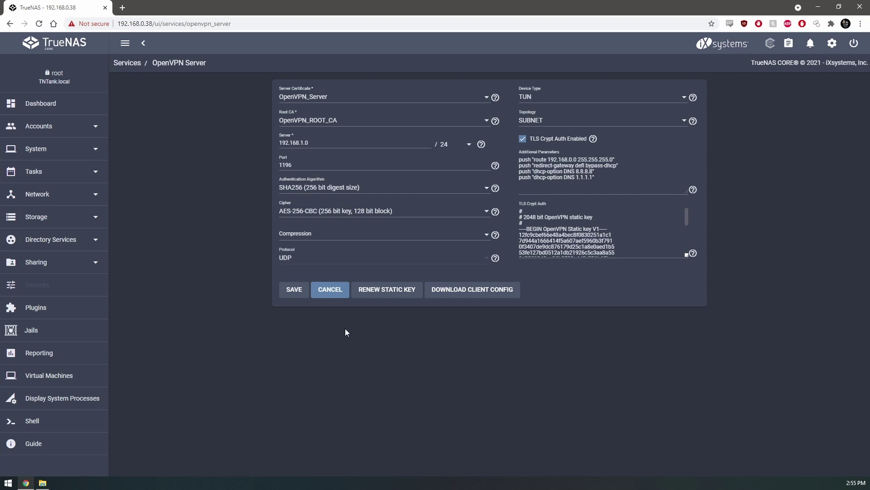
pyautogui.click(296, 290)
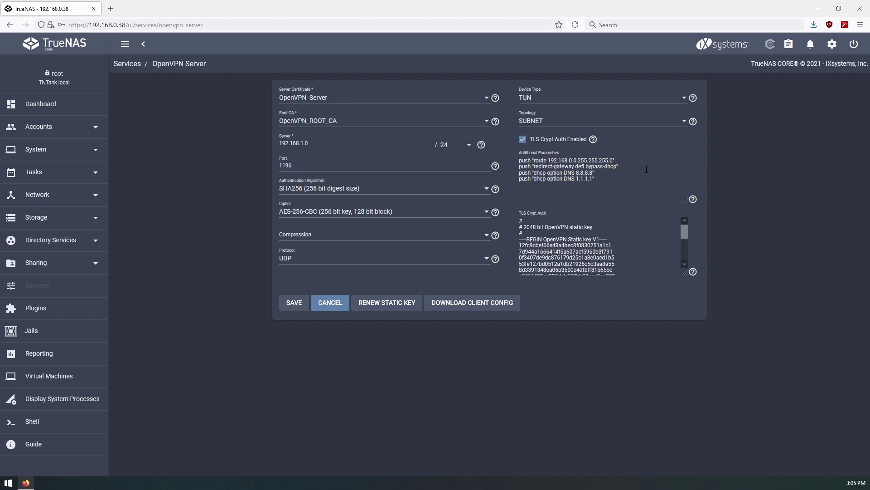
# Examine the push "redirect-gateway defl bypass-dhcp" line in the OpenVPN server's additional parameters
pyautogui.click(622, 167)
pyautogui.moveTo(623, 167); pyautogui.dragTo(519, 167)
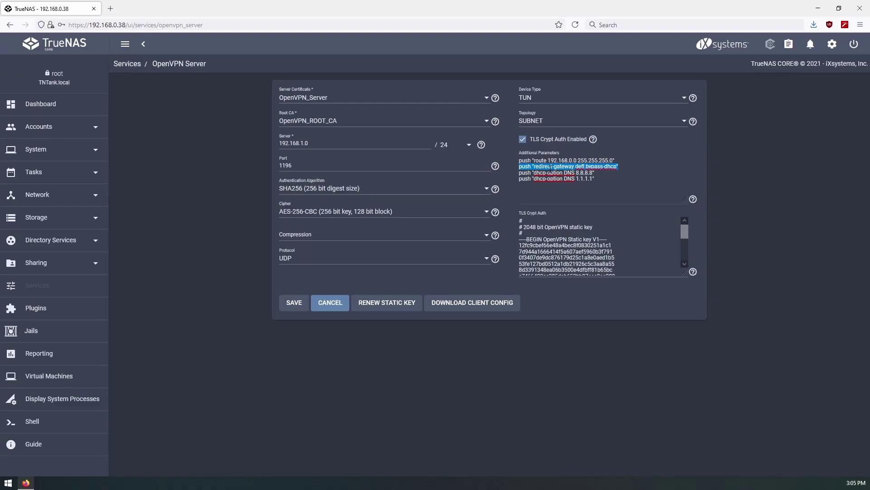
pyautogui.click(442, 201)
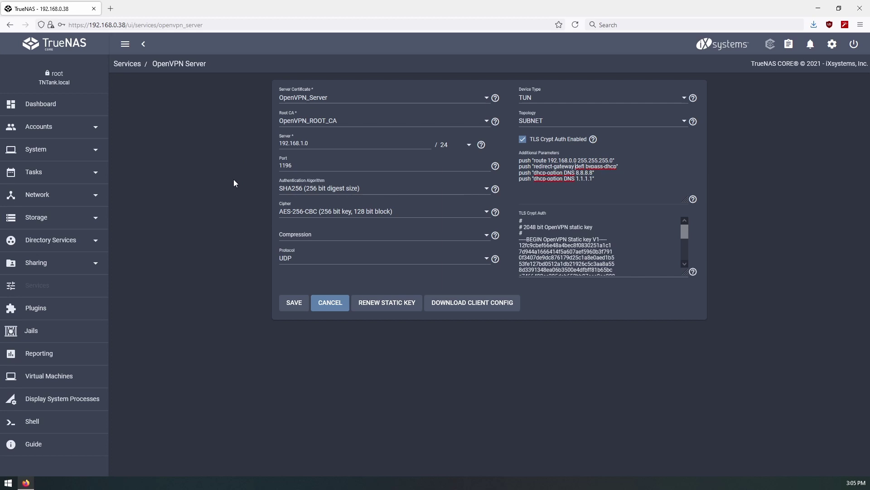
pyautogui.click(67, 157)
pyautogui.scroll(-1, 55, 363)
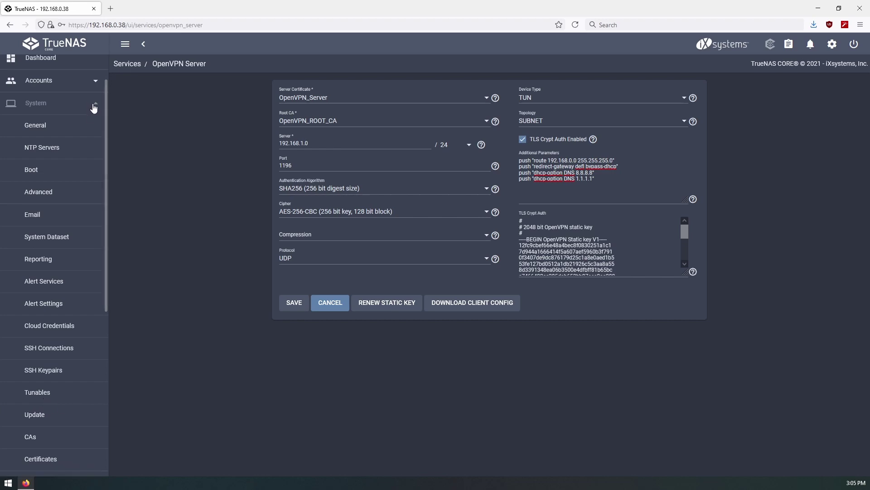
pyautogui.click(91, 105)
# Delete the push "redirect-gateway defl bypass-dhcp" line from the OpenVPN server's additional parameters and save the settings
pyautogui.click(617, 166)
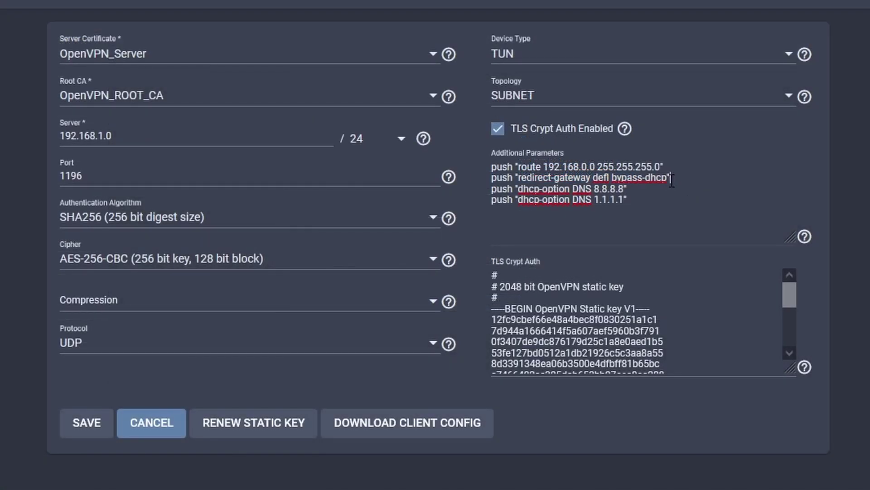
pyautogui.moveTo(669, 179); pyautogui.dragTo(476, 173)
pyautogui.press('BackSpace')
pyautogui.click(112, 424)
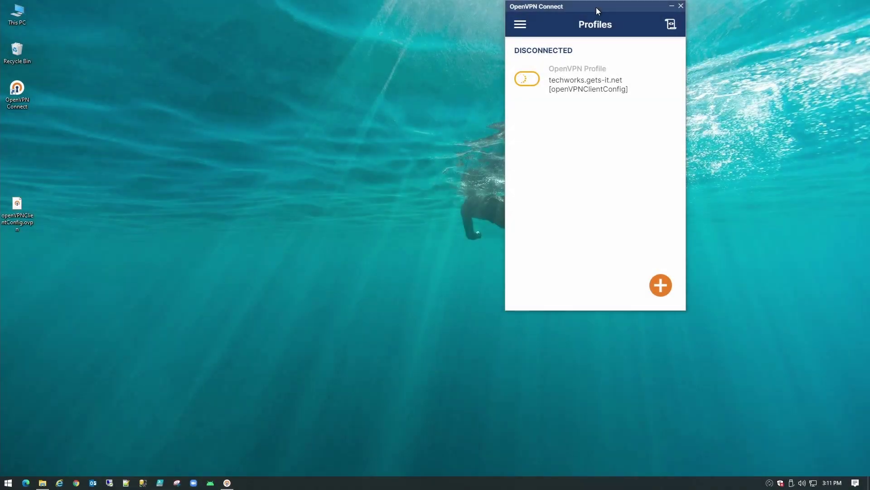
# Delete the existing techworks.gets-it.net [openVPNClientConfig] profile from OpenVPN Connect
pyautogui.moveTo(597, 7); pyautogui.dragTo(679, 73)
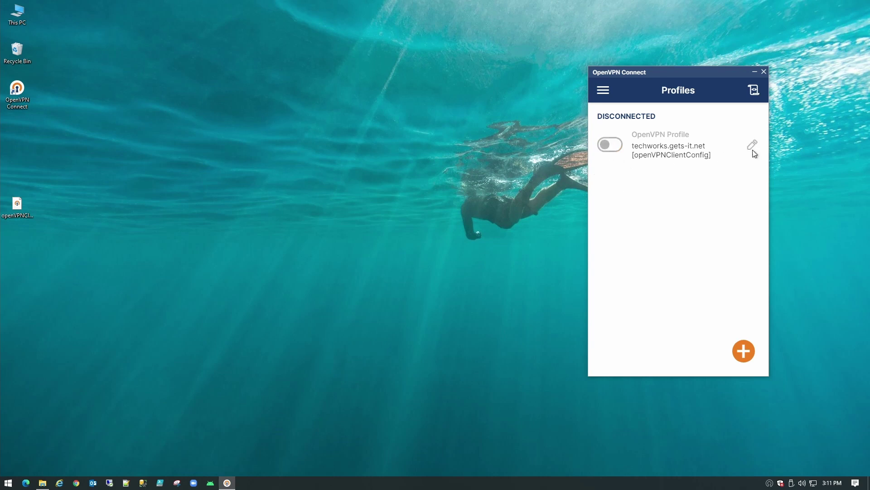
pyautogui.click(754, 152)
pyautogui.click(640, 354)
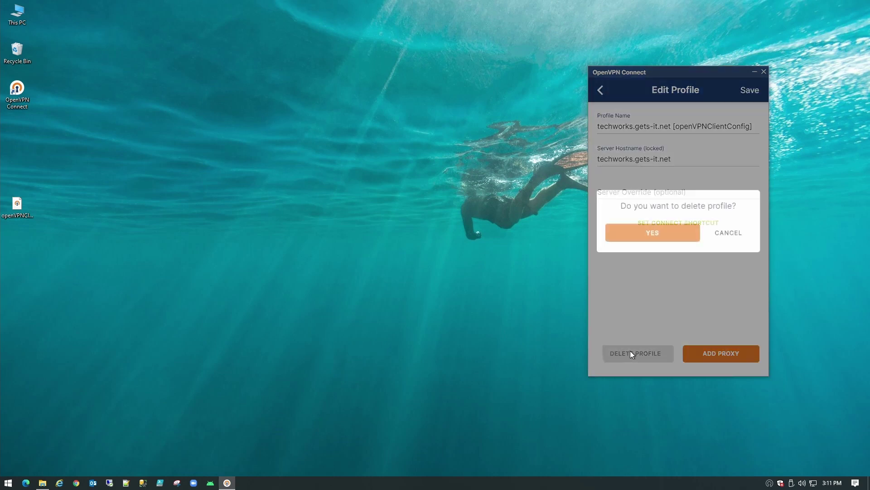
pyautogui.click(652, 233)
# Open the desktop file openVPNClientConfig.ovpn in Notepad++, change its proto line to udp and save it
pyautogui.click(21, 210)
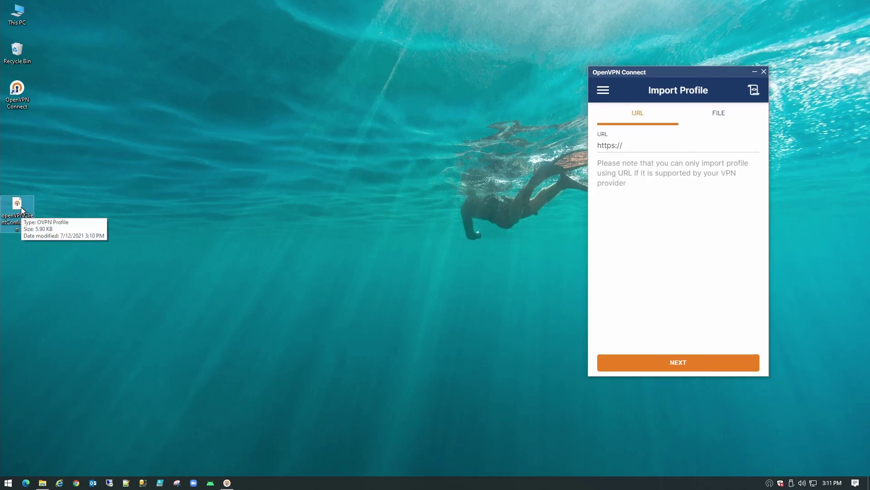
pyautogui.rightClick(18, 206)
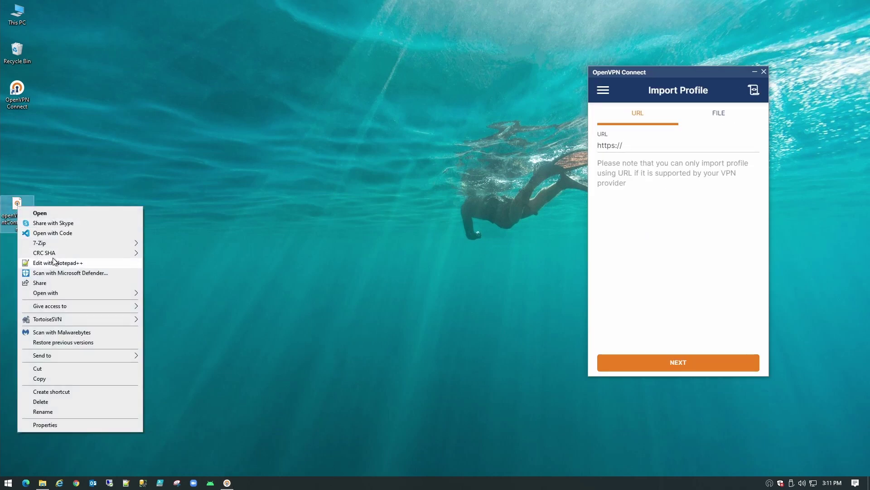
pyautogui.click(54, 262)
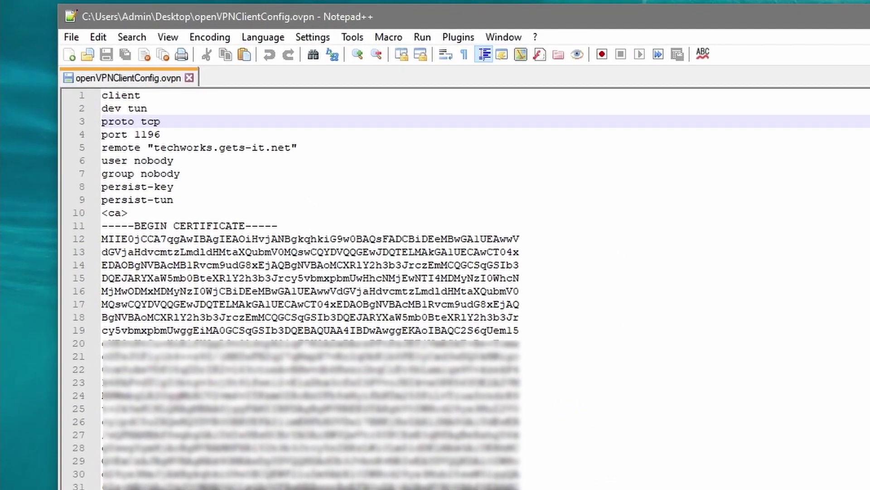
pyautogui.doubleClick(150, 121)
pyautogui.write('udp')
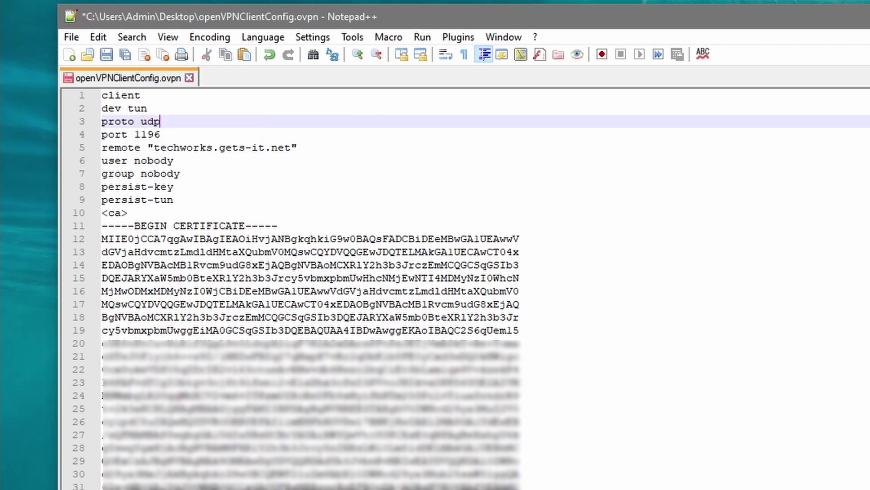
pyautogui.hotkey('ctrl', 's')
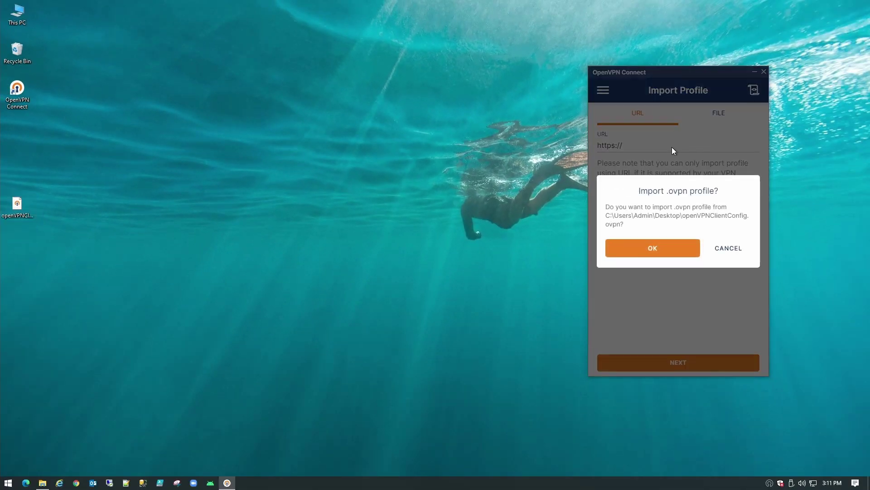
# Import the edited openVPNClientConfig.ovpn profile into OpenVPN Connect and connect to the VPN
pyautogui.click(649, 249)
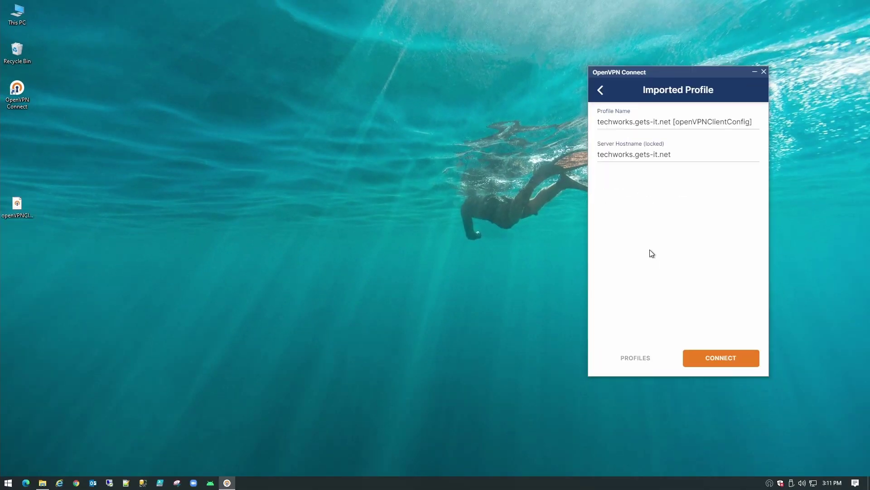
pyautogui.click(721, 362)
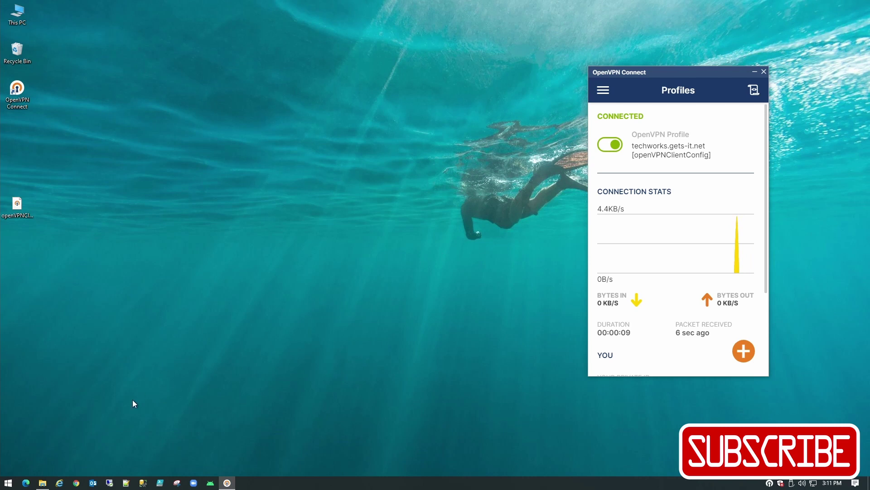
# Switch to Chrome, search for "whats my ip" and check the public IP address, reloading the results
pyautogui.click(76, 483)
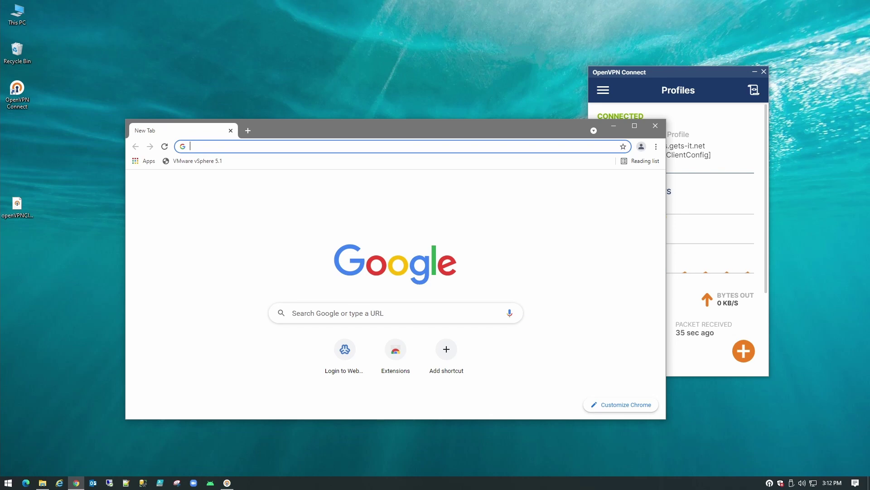
pyautogui.write('whats my ip')
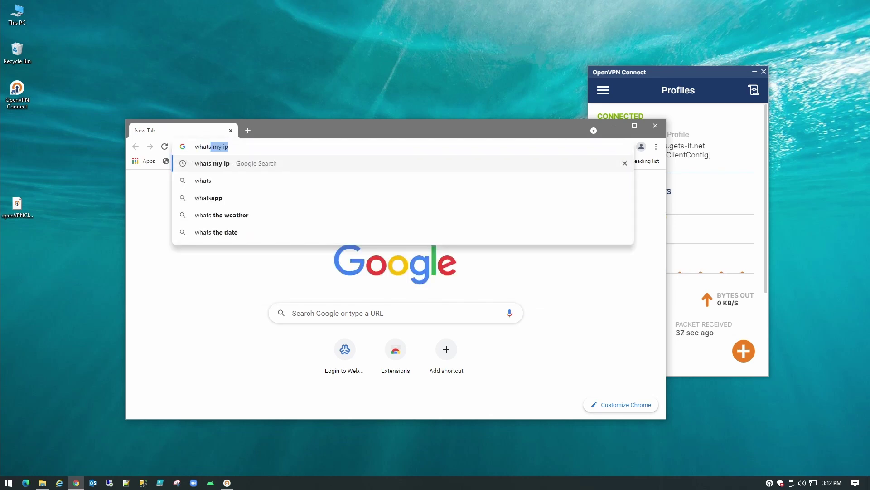
pyautogui.press('Return')
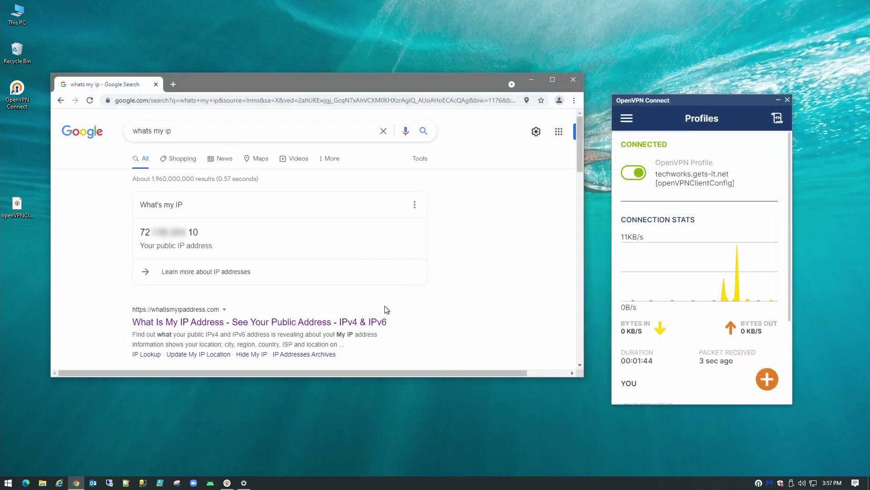
pyautogui.click(90, 100)
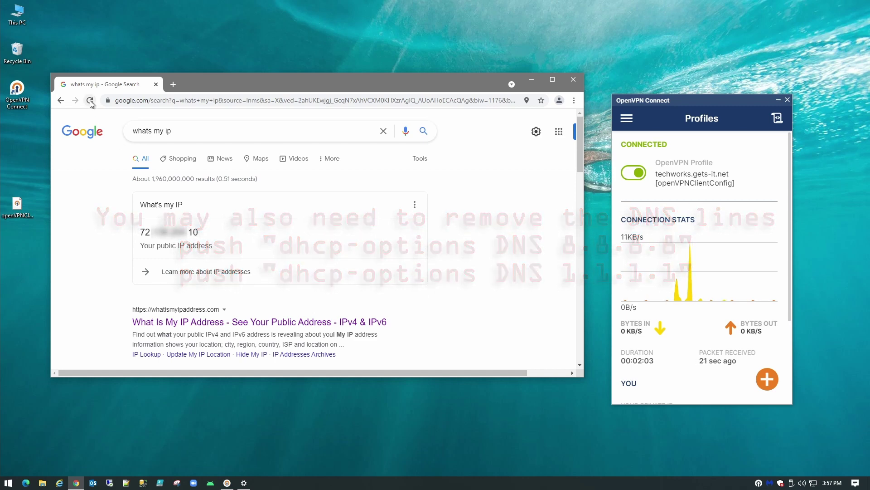
pyautogui.press('F5')
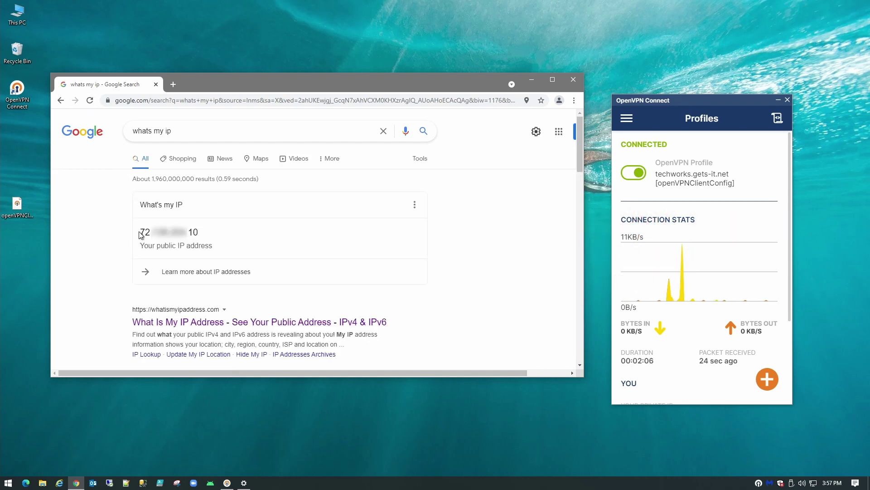
pyautogui.moveTo(140, 233); pyautogui.dragTo(150, 232)
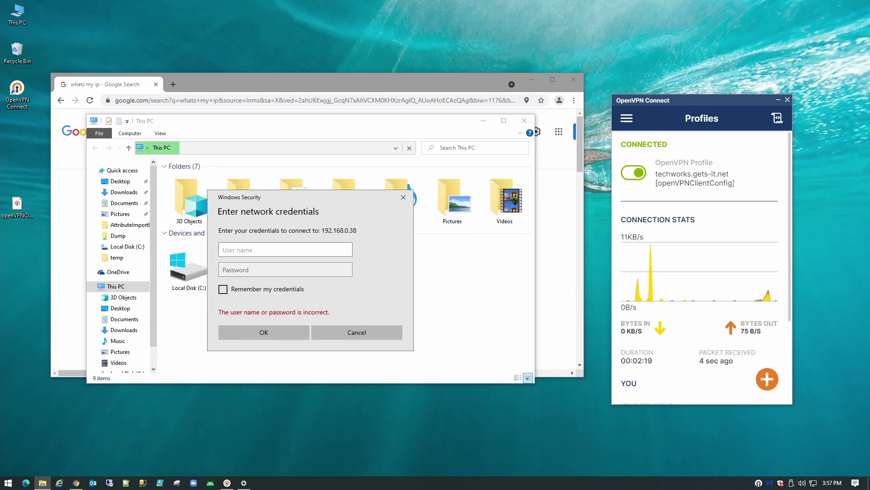
# Sign in to the network location 192.168.0.38 with the user name administrator and the account password
pyautogui.write('administrator')
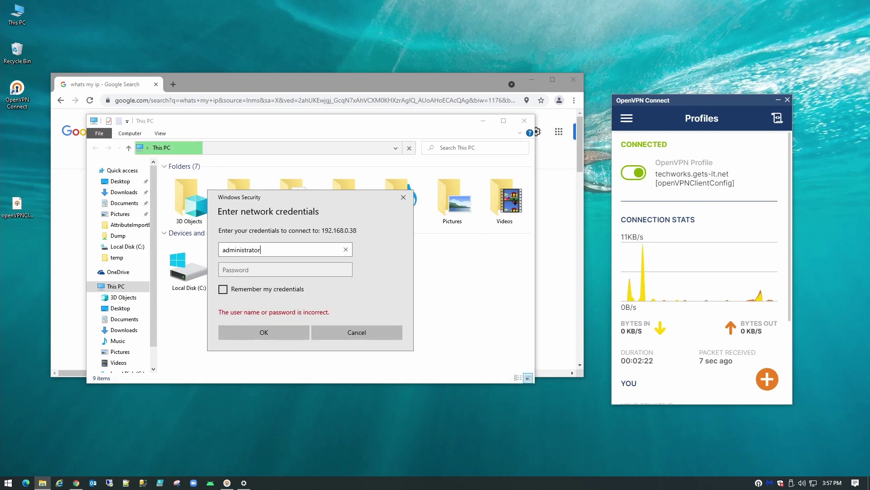
pyautogui.press('Tab')
pyautogui.write('•••••••••')
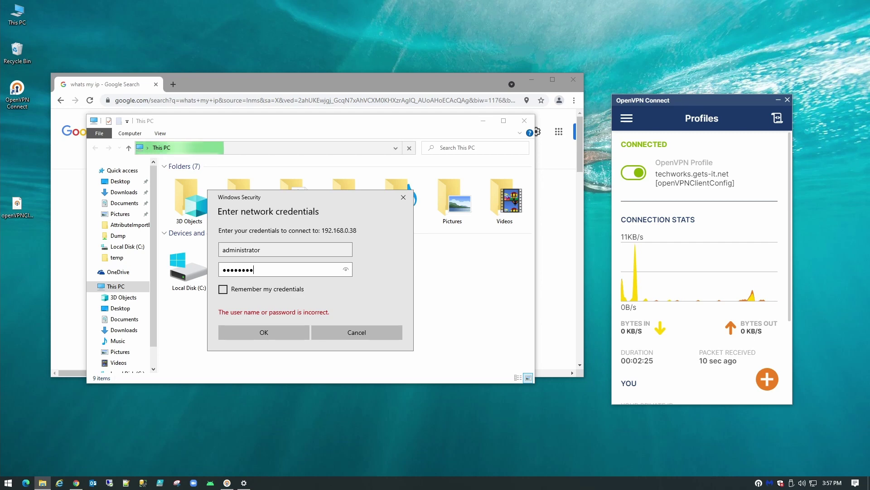
pyautogui.press('Return')
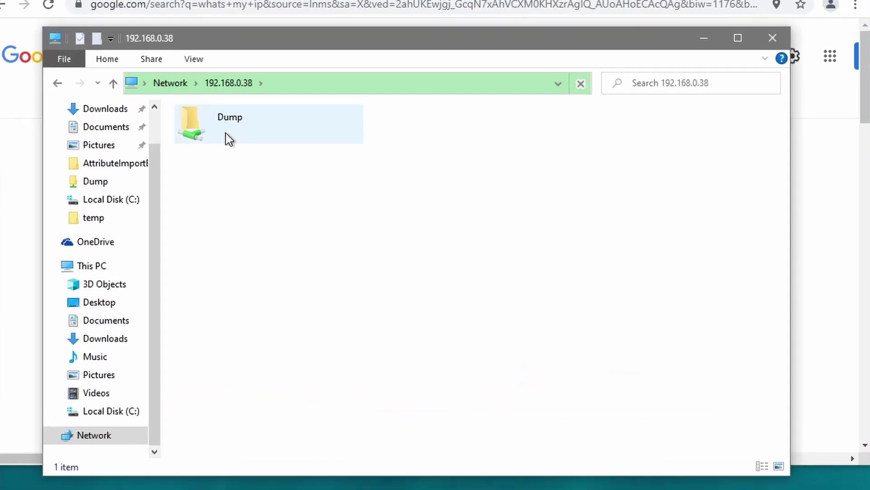
# Look through the Dump share on 192.168.0.38 and return to the server's share list
pyautogui.doubleClick(207, 160)
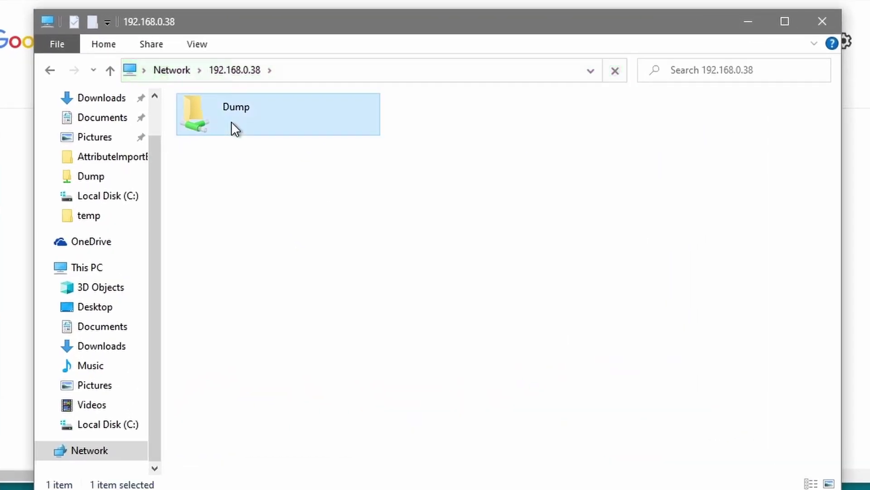
pyautogui.click(209, 164)
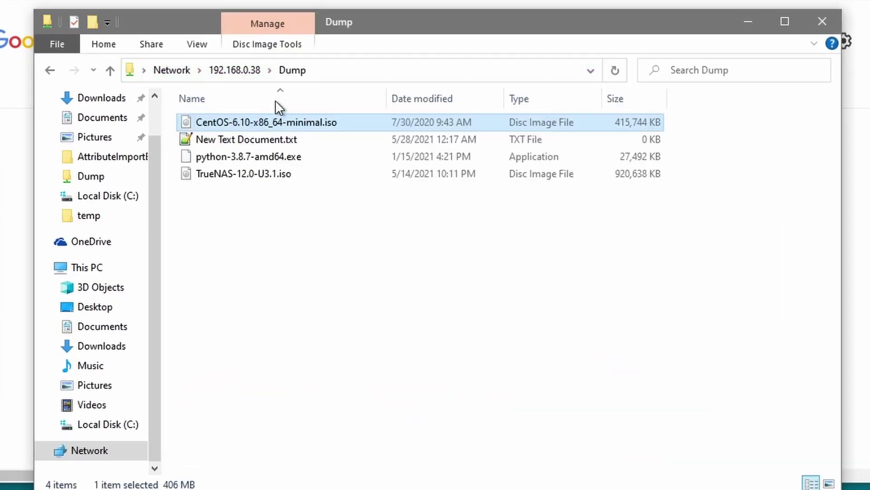
pyautogui.click(235, 69)
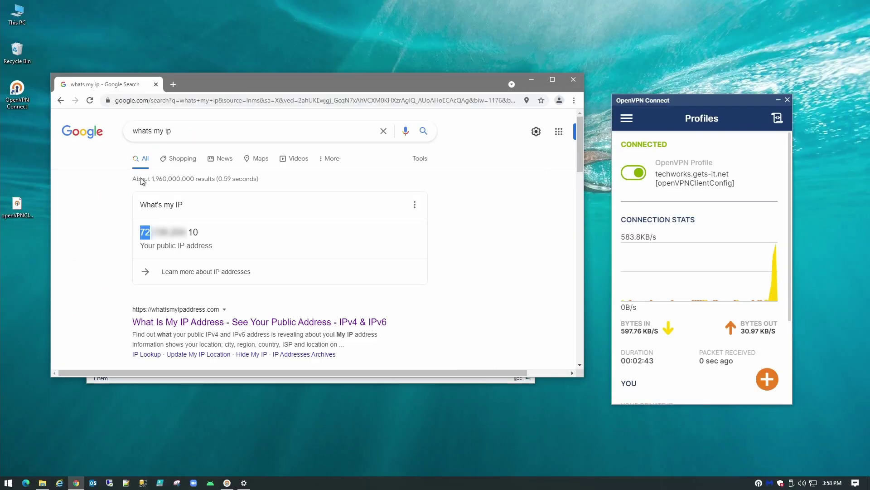
# Reload the "whats my ip" results in Chrome and recheck the public IP address
pyautogui.click(157, 234)
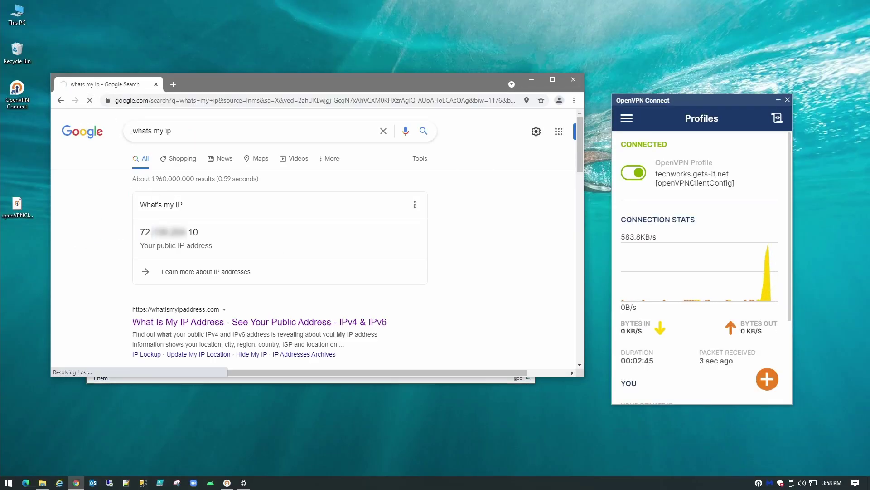
pyautogui.moveTo(139, 234); pyautogui.dragTo(146, 236)
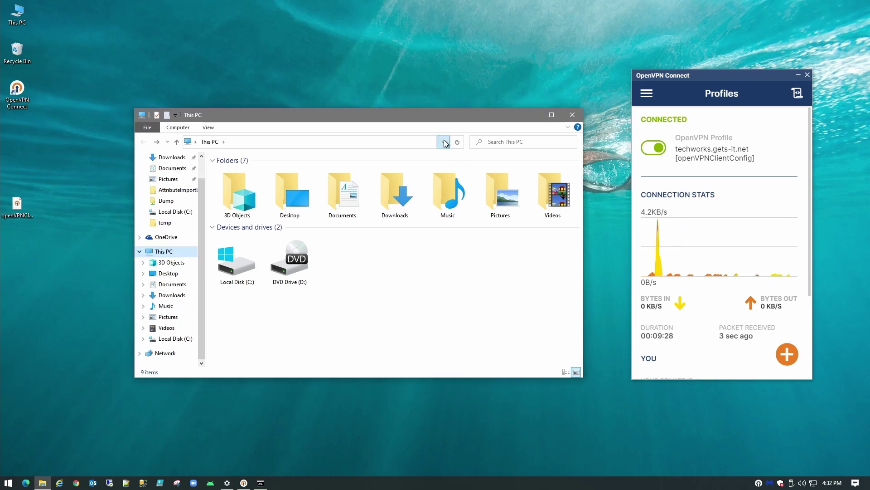
# Test network access through the VPN by opening \\192.168.0.38 and trying \\192.168.0.10 in File Explorer
pyautogui.click(443, 142)
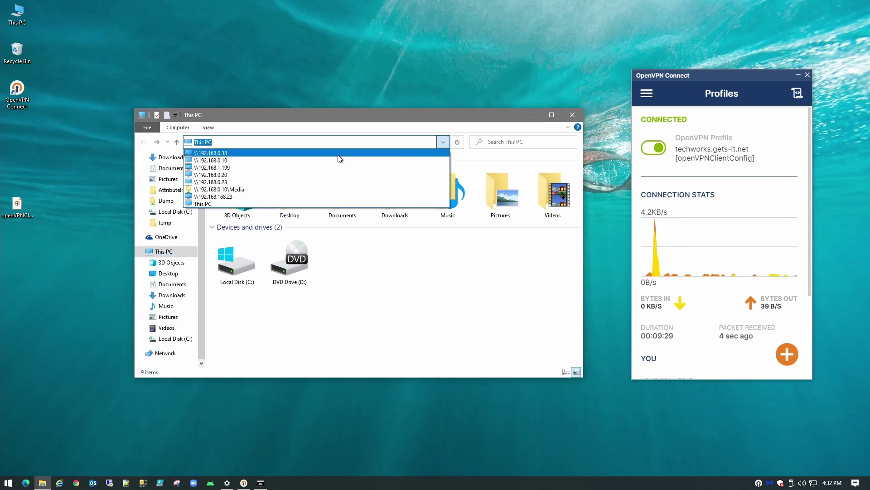
pyautogui.click(338, 154)
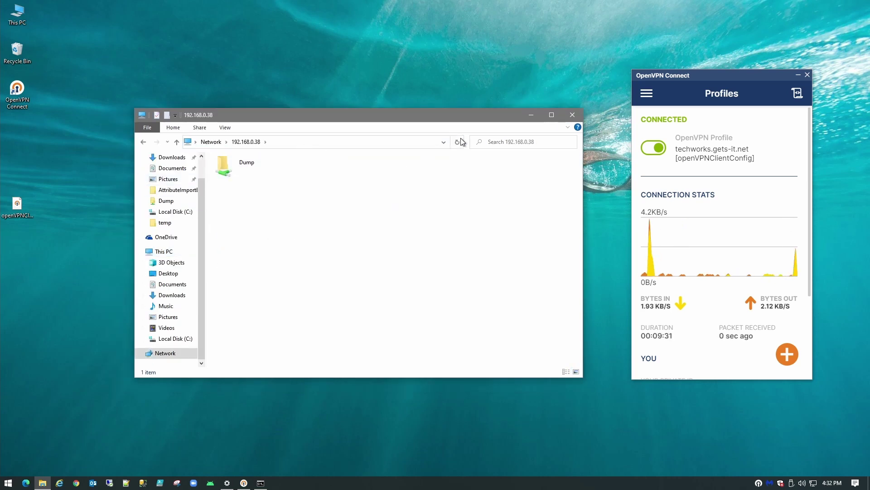
pyautogui.click(443, 142)
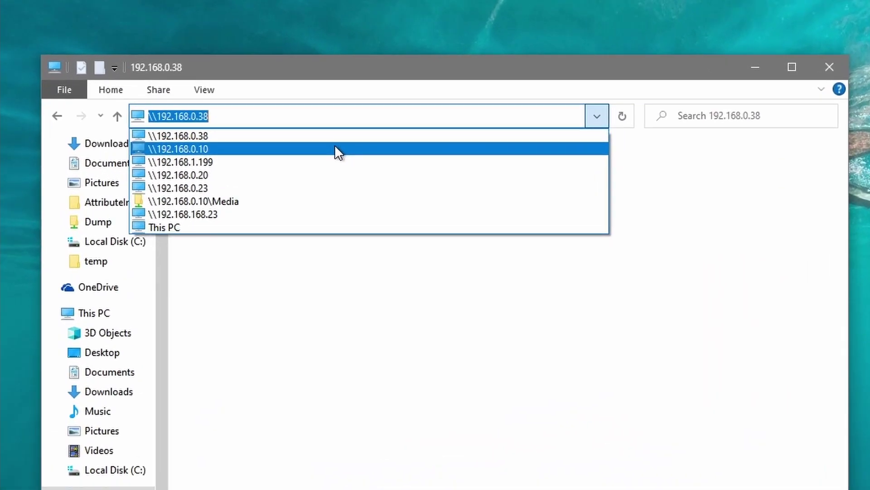
pyautogui.click(325, 151)
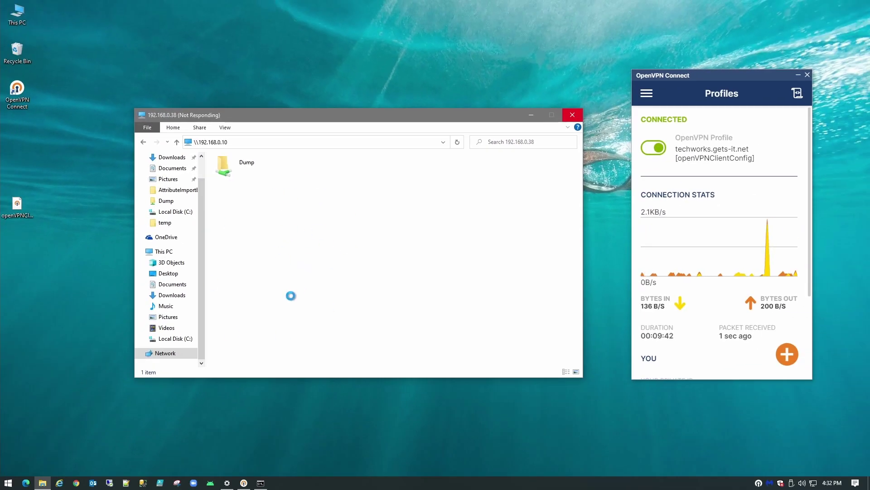
# Search for "whats my ip" in a new Chrome window, check the public IP address and close the browser
pyautogui.click(76, 482)
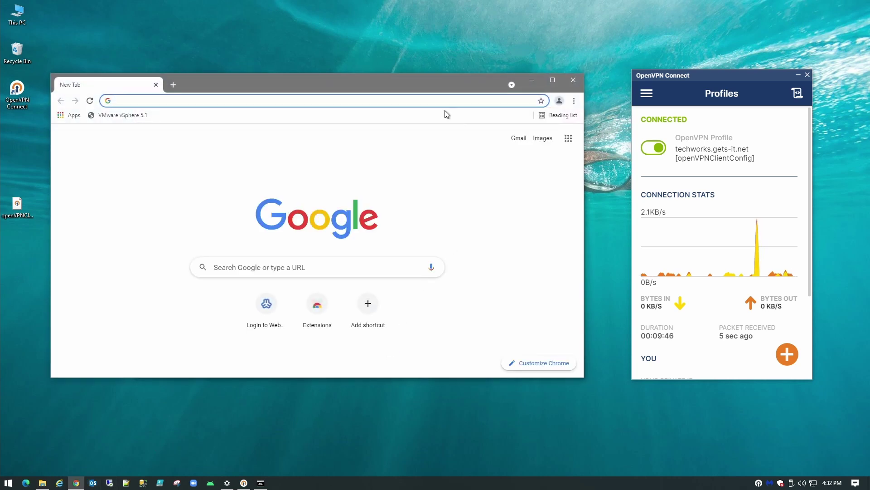
pyautogui.write('whats my ip')
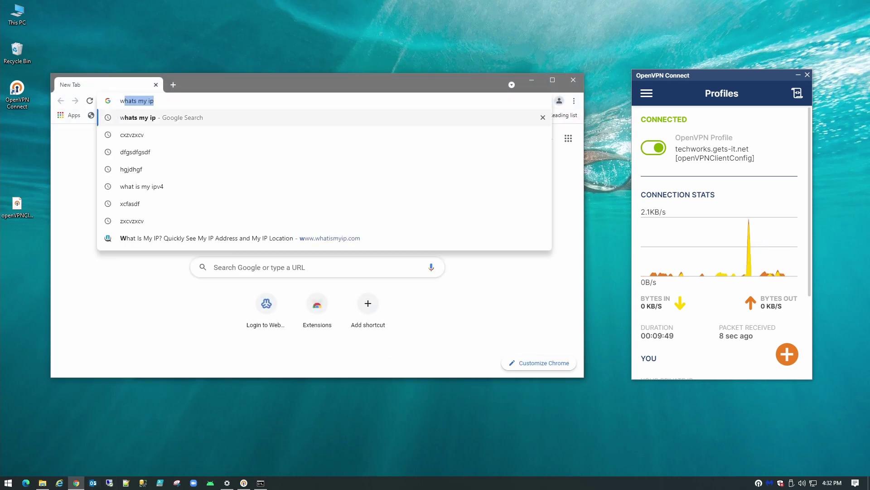
pyautogui.press('Return')
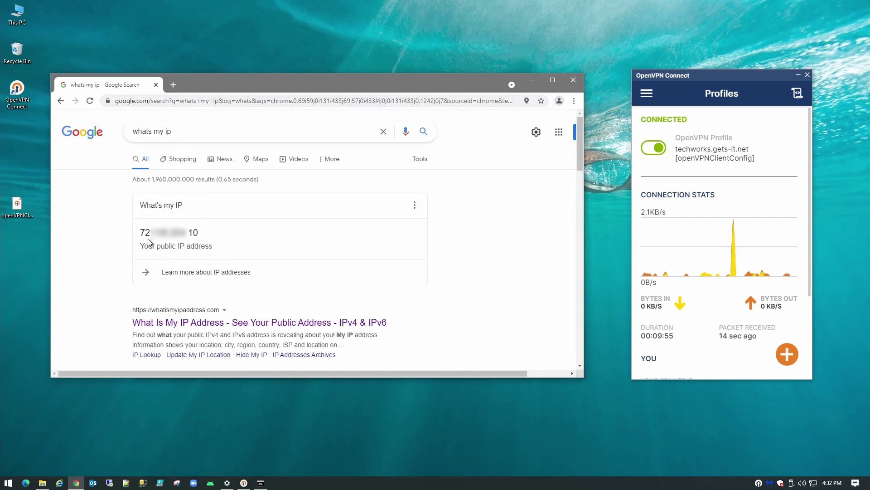
pyautogui.click(572, 81)
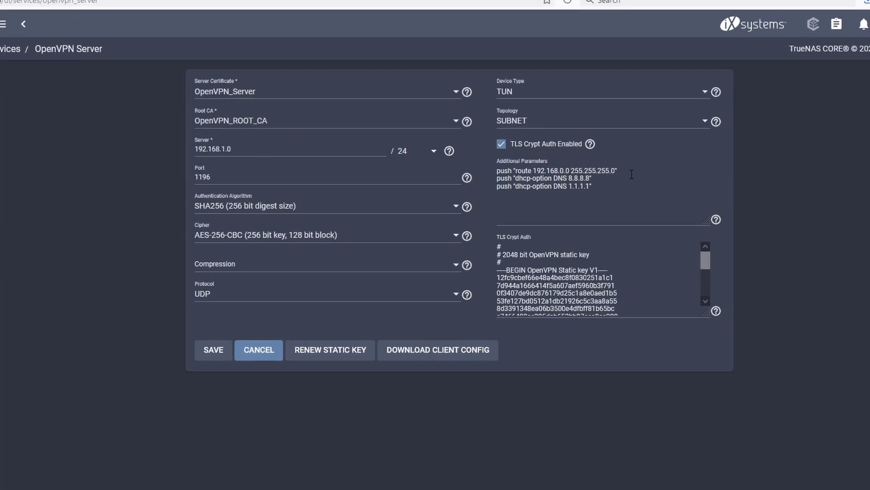
# Add the line push "redirect-gateway def1 bypass-dhcp" below the route line in the OpenVPN server's additional parameters and save
pyautogui.click(629, 162)
pyautogui.press('Return')
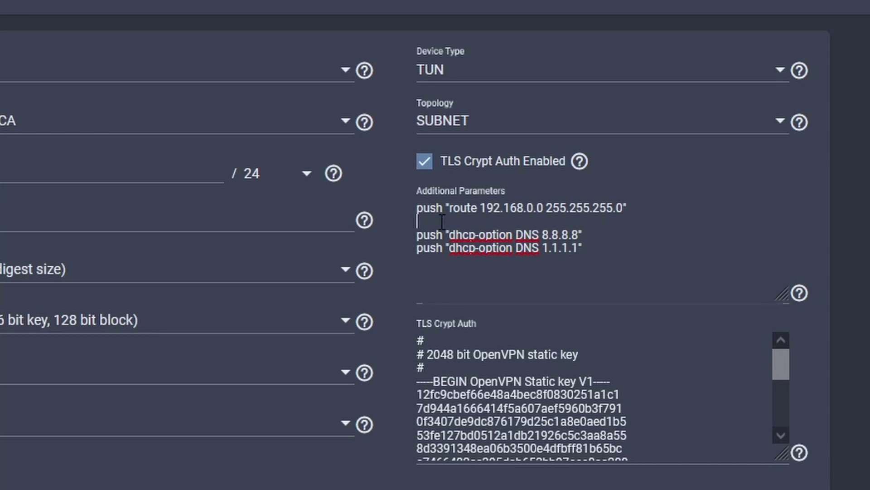
pyautogui.write('push "redirect-gateway def1 bypass-dhcp"')
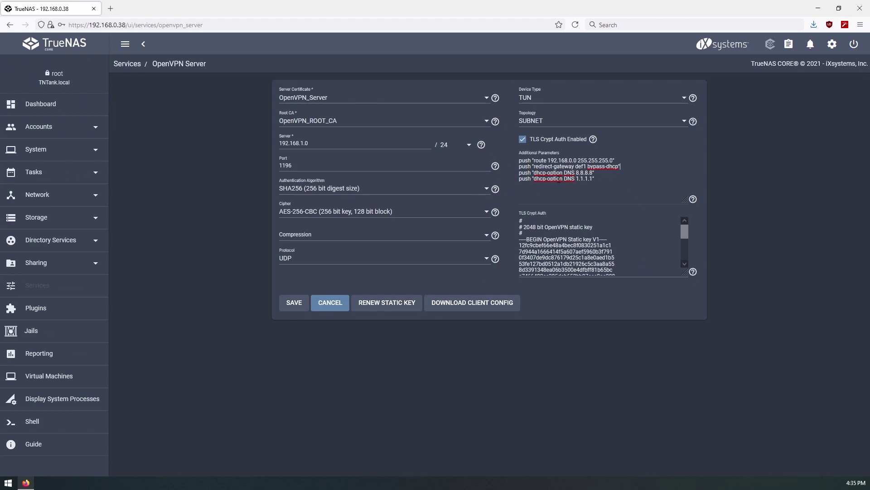
pyautogui.click(287, 310)
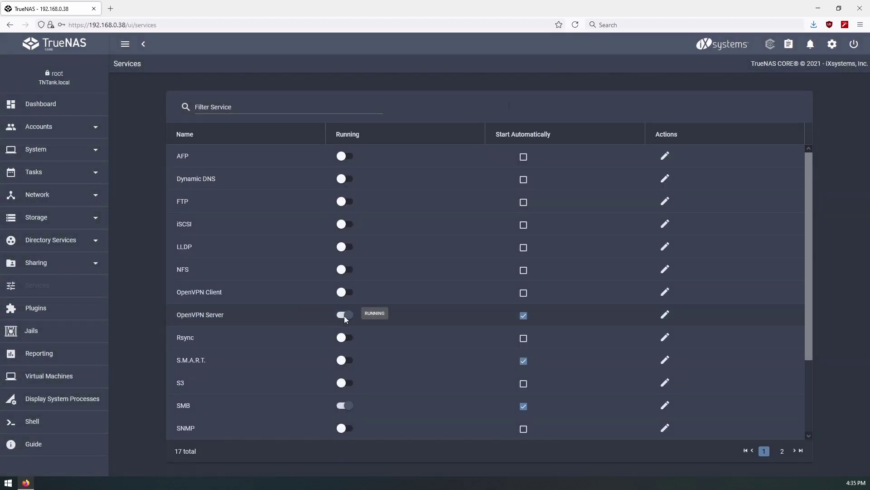
# Stop the OpenVPN Server service and confirm the stop
pyautogui.click(344, 314)
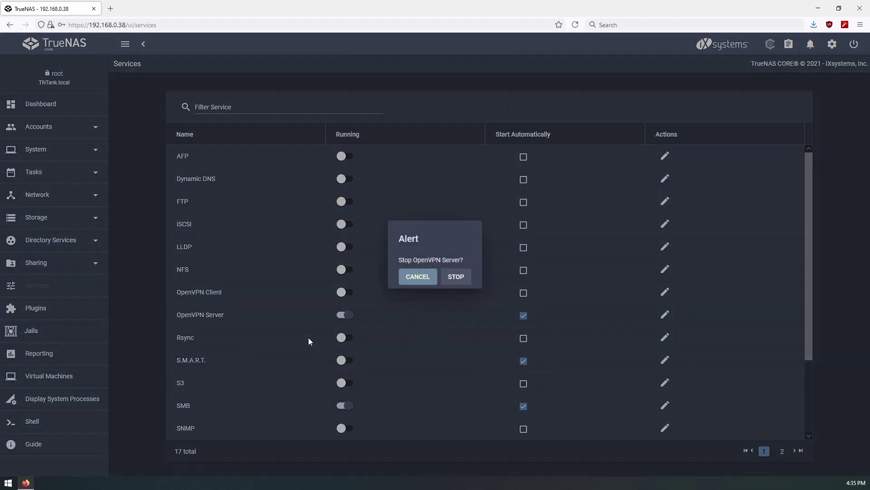
pyautogui.click(455, 278)
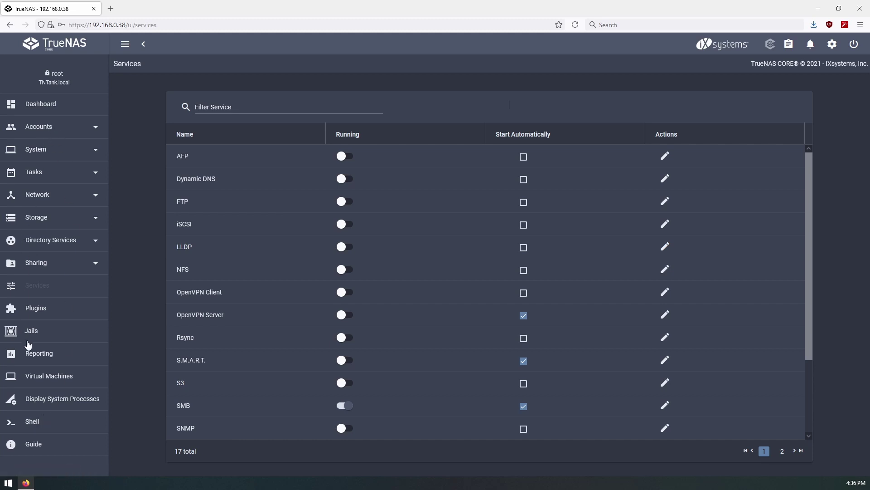
# Open the system tunables and check the firewall variables, starting with firewall_enable
pyautogui.click(45, 149)
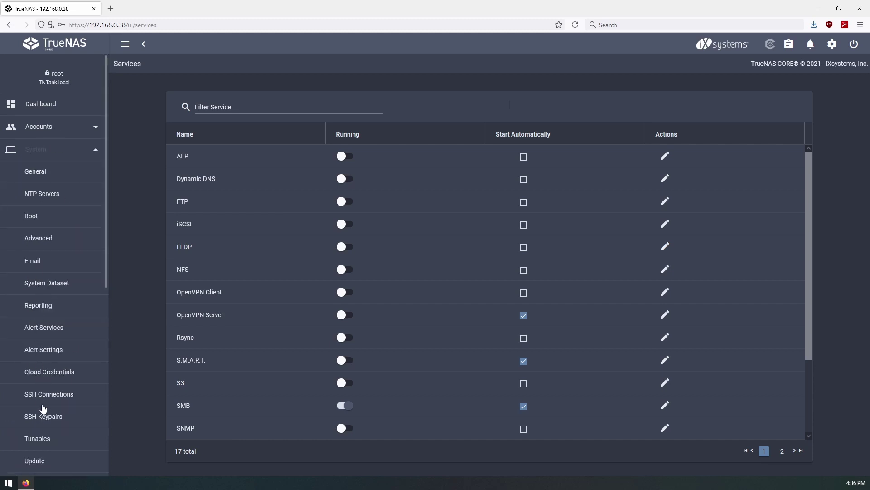
pyautogui.click(43, 439)
pyautogui.doubleClick(186, 157)
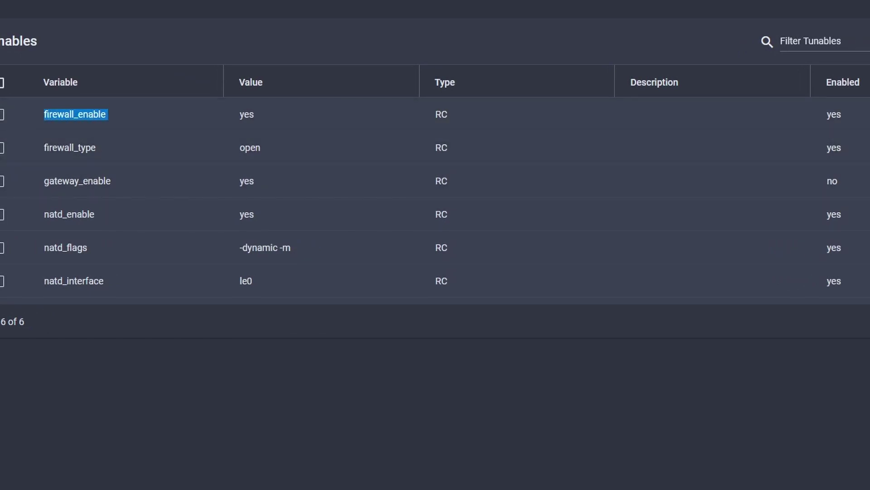
# In the TrueNAS shell, run ipfw add 997 allow ip from 192.168.1.0/24 to 192.168.0.38 dst-port 445
pyautogui.scroll(-6, 57, 383)
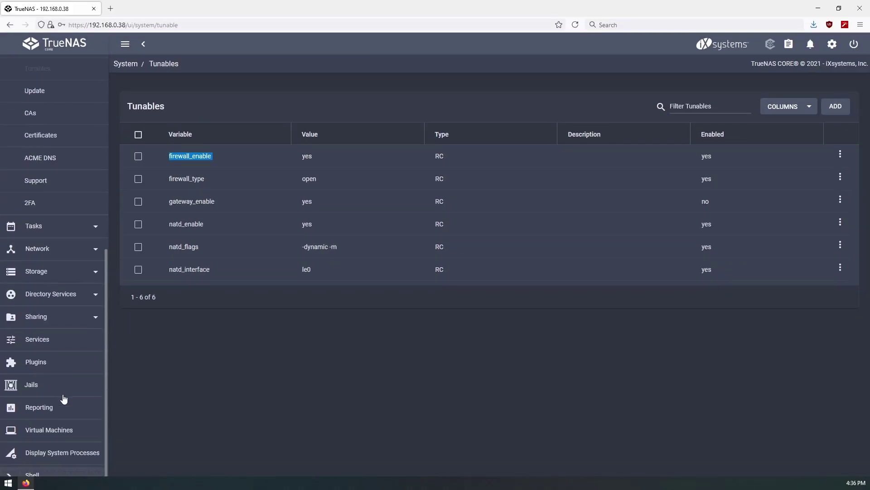
pyautogui.scroll(-1, 64, 399)
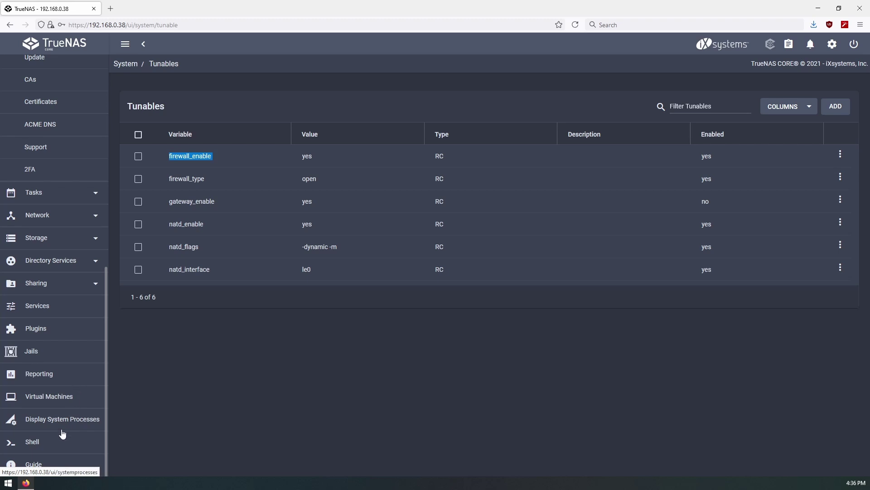
pyautogui.click(35, 442)
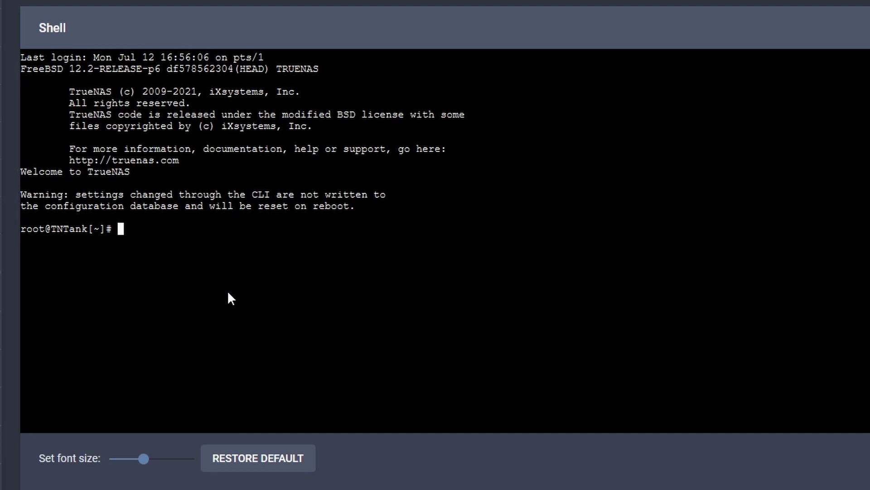
pyautogui.write('ipfw add ')
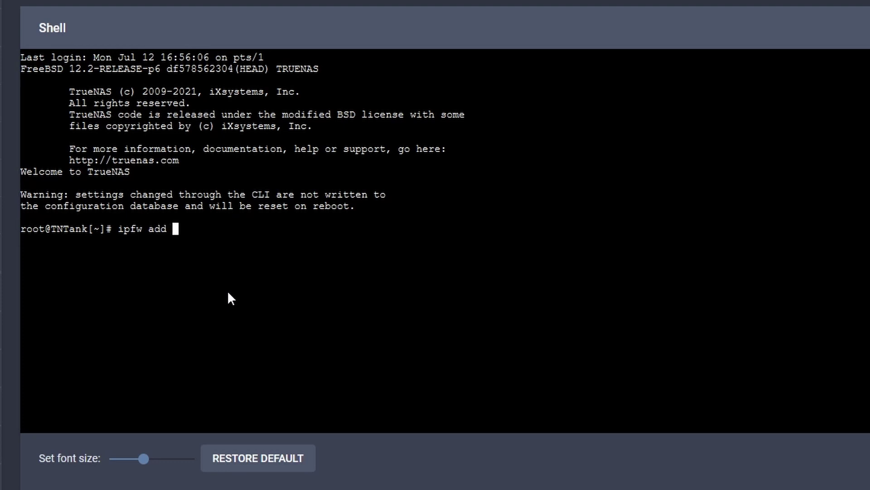
pyautogui.write('997 allow ip')
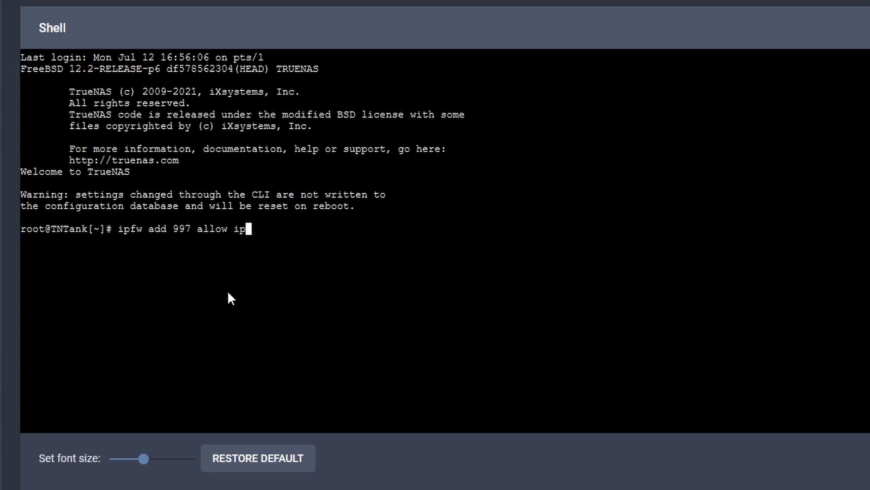
pyautogui.write(' from')
pyautogui.write('192.16')
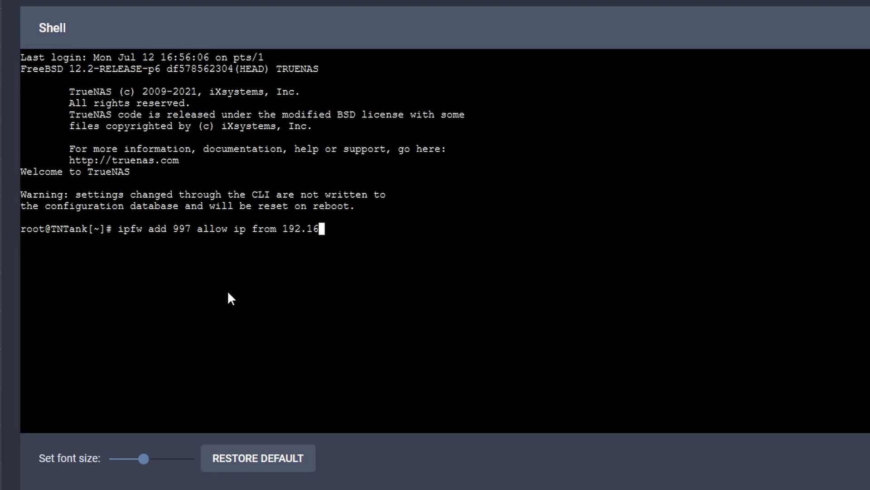
pyautogui.write('8.1.0/24 to ')
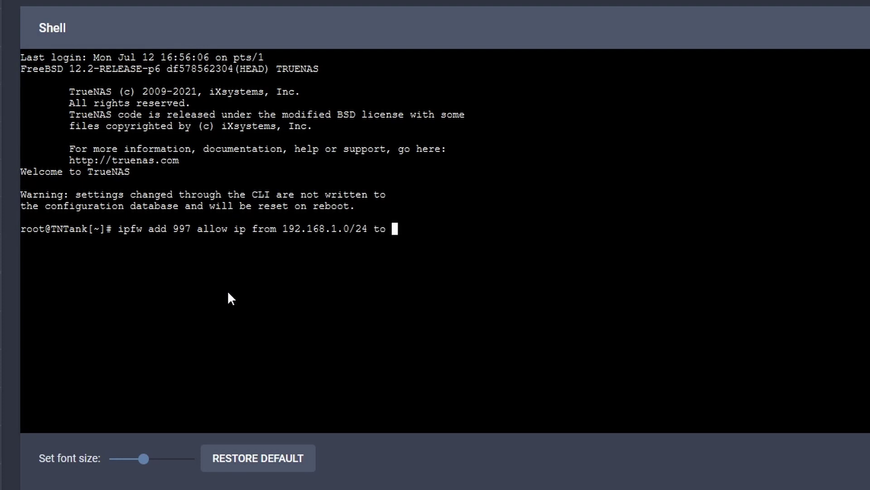
pyautogui.write('192.168.')
pyautogui.write('0.3')
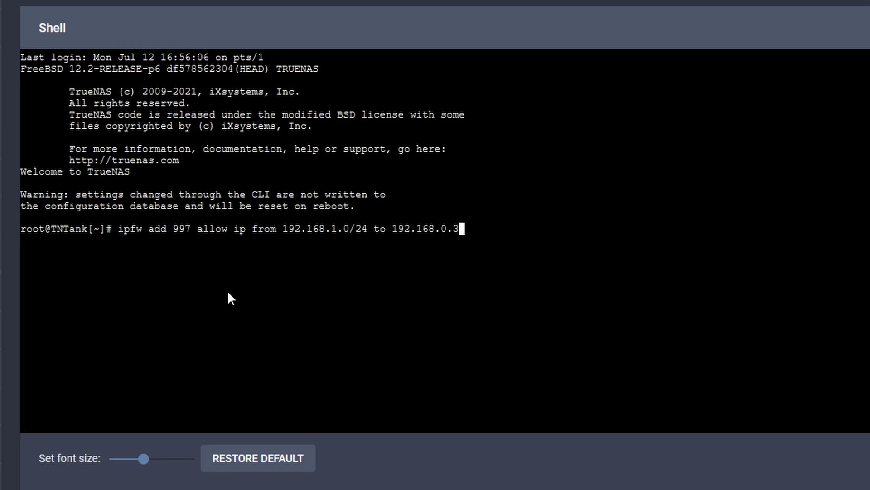
pyautogui.write('8 dst-port ')
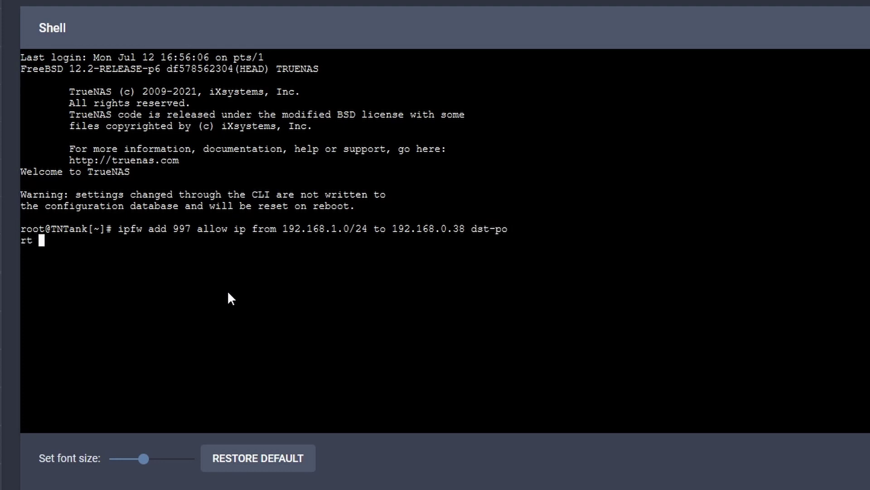
pyautogui.write('445')
pyautogui.press('Return')
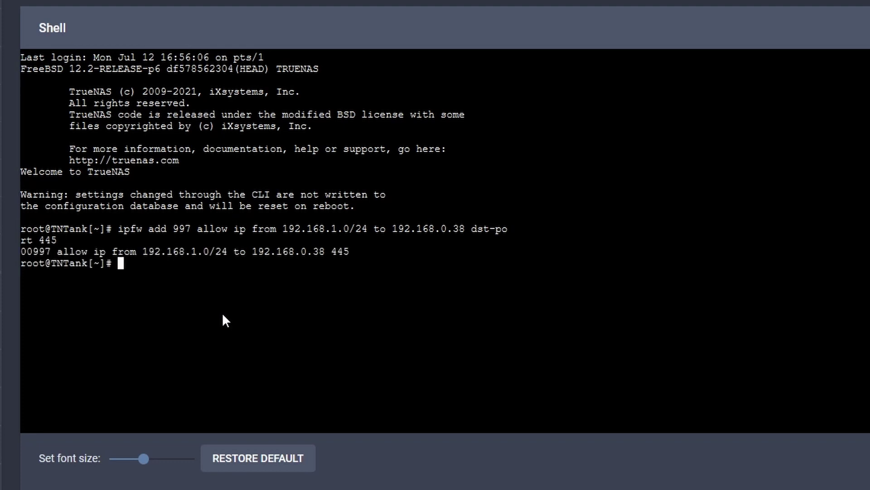
# Reuse the previous command to run ipfw add 998 allow ip from 192.168.1.0/24 to 192.168.0.1
pyautogui.press('Up')
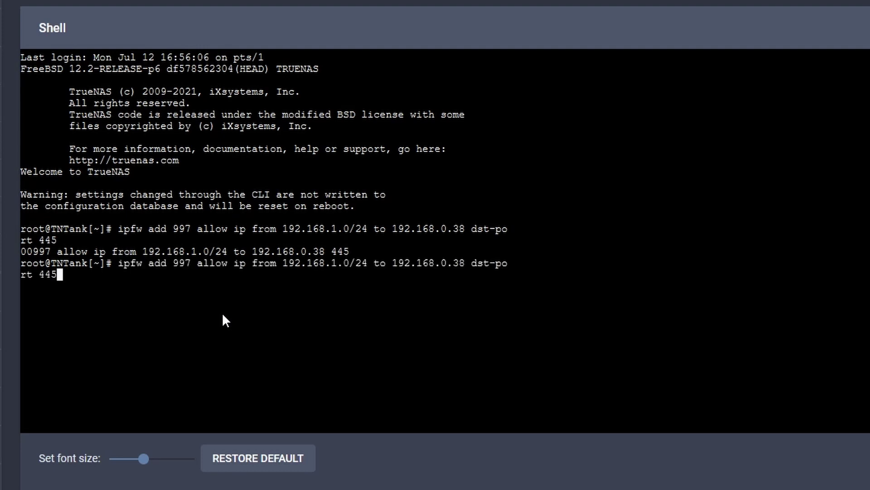
pyautogui.press('BackSpace')
pyautogui.press('BackSpace')
pyautogui.press('BackSpace')
pyautogui.press('BackSpace')
pyautogui.press('BackSpace')
pyautogui.press('BackSpace')
pyautogui.press('BackSpace')
pyautogui.press('BackSpace')
pyautogui.press('BackSpace')
pyautogui.press('BackSpace')
pyautogui.press('BackSpace')
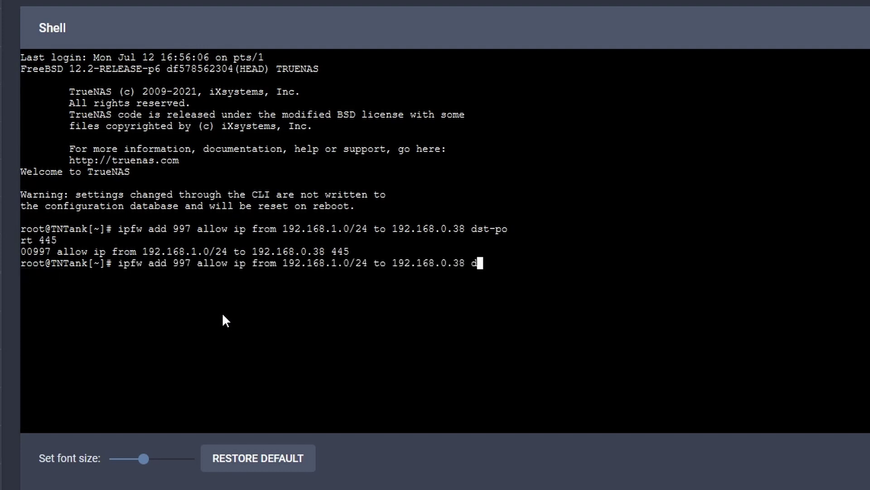
pyautogui.press('BackSpace')
pyautogui.press('BackSpace')
pyautogui.press('BackSpace')
pyautogui.press('BackSpace')
pyautogui.write('1')
pyautogui.press('Left')
pyautogui.press('Left')
pyautogui.press('Left')
pyautogui.press('Left')
pyautogui.press('Left')
pyautogui.press('Left')
pyautogui.press('Left')
pyautogui.press('Left')
pyautogui.press('Left')
pyautogui.press('Left')
pyautogui.press('Left')
pyautogui.press('Left')
pyautogui.press('Left')
pyautogui.press('Left')
pyautogui.press('Left')
pyautogui.press('Left')
pyautogui.press('Left')
pyautogui.press('Left')
pyautogui.press('Left')
pyautogui.press('Left')
pyautogui.press('Right')
pyautogui.press('BackSpace')
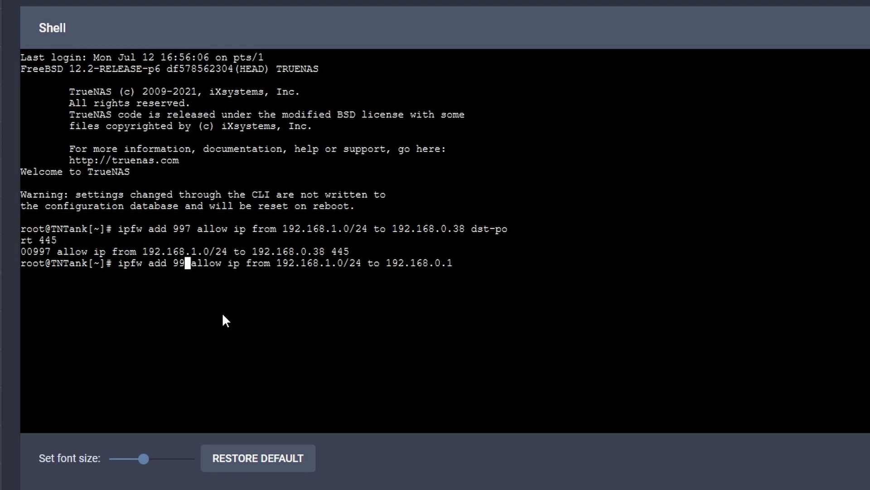
pyautogui.write('8')
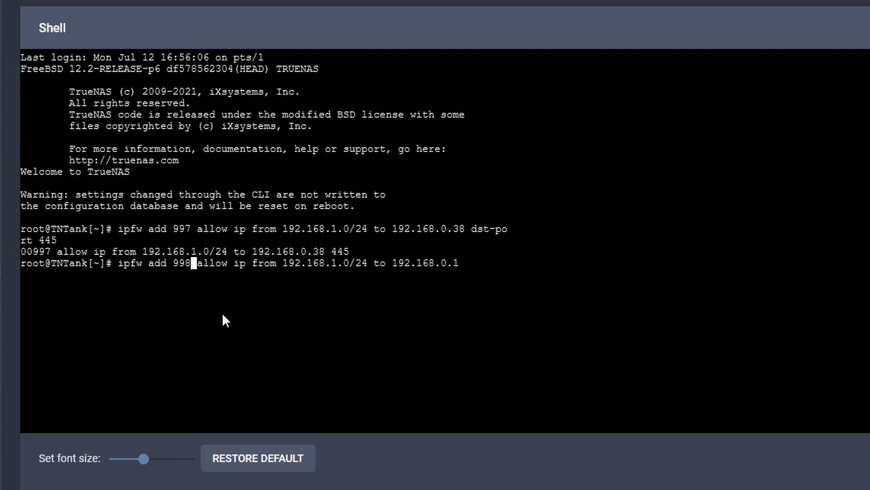
pyautogui.press('End')
pyautogui.press('Return')
# Edit the recalled rule and run ipfw add 999 deny ip from 192.168.1.0/24 to 192.168.0.0/24
pyautogui.press('Up')
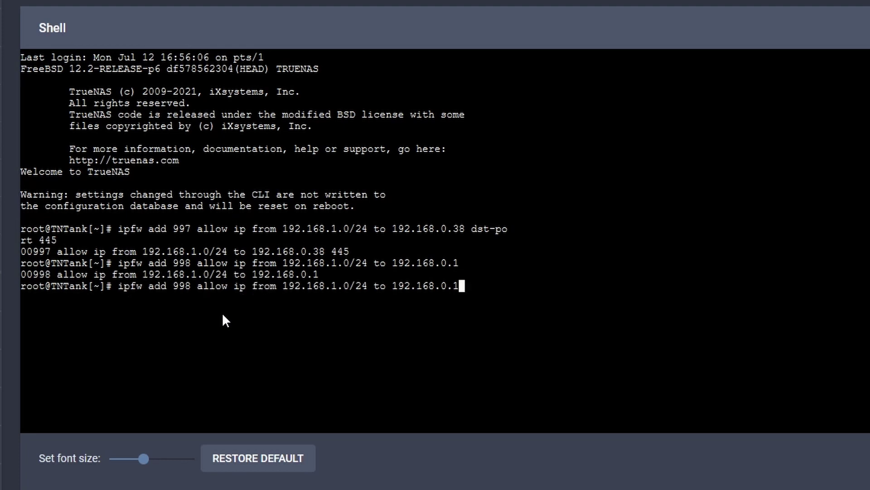
pyautogui.write('/')
pyautogui.press('BackSpace')
pyautogui.press('BackSpace')
pyautogui.write('0/24')
pyautogui.press('Left')
pyautogui.press('Left')
pyautogui.press('Left')
pyautogui.press('Left')
pyautogui.press('Left')
pyautogui.press('Left')
pyautogui.press('Left')
pyautogui.press('Left')
pyautogui.press('Left')
pyautogui.press('Left')
pyautogui.press('Left')
pyautogui.press('Left')
pyautogui.press('Left')
pyautogui.press('Left')
pyautogui.press('Left')
pyautogui.press('Left')
pyautogui.press('Left')
pyautogui.press('Left')
pyautogui.press('Left')
pyautogui.press('Left')
pyautogui.press('BackSpace')
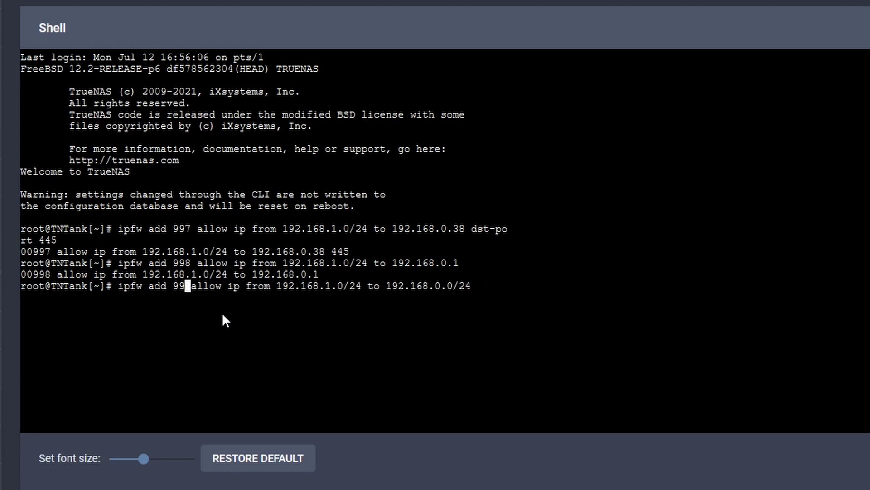
pyautogui.write('9')
pyautogui.press('Right')
pyautogui.press('Delete')
pyautogui.press('Delete')
pyautogui.press('Delete')
pyautogui.press('Delete')
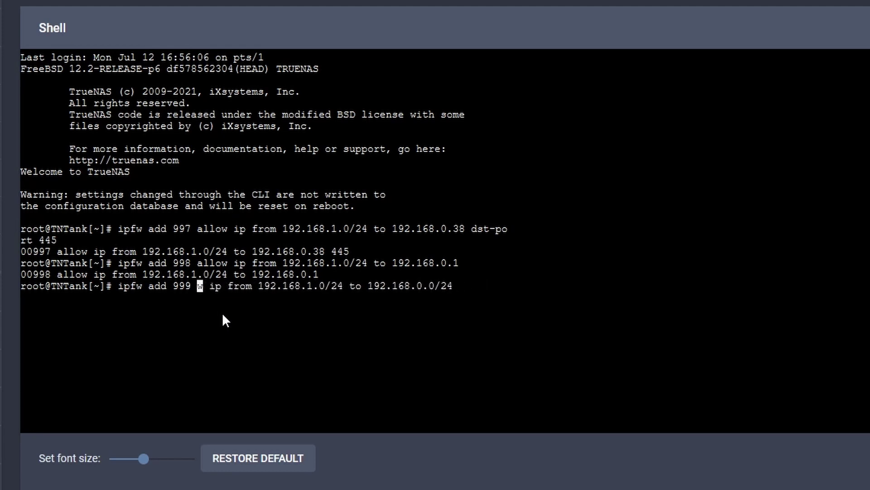
pyautogui.press('Delete')
pyautogui.write('deny')
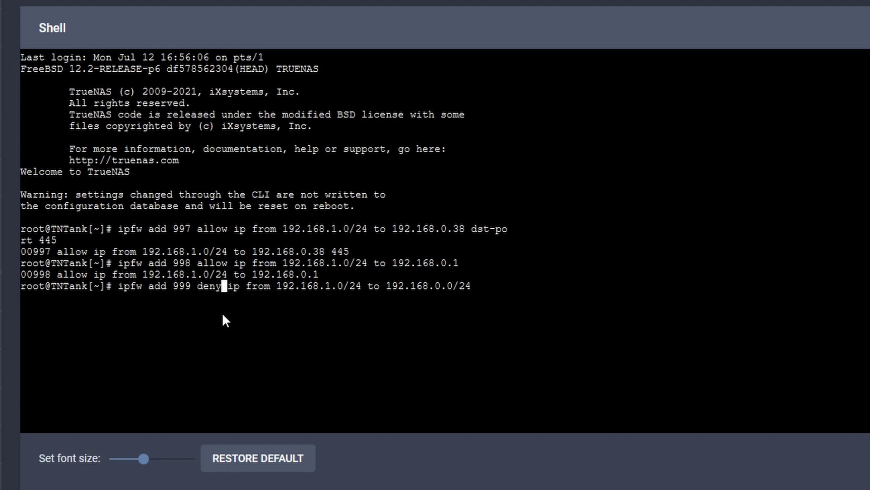
pyautogui.press('Return')
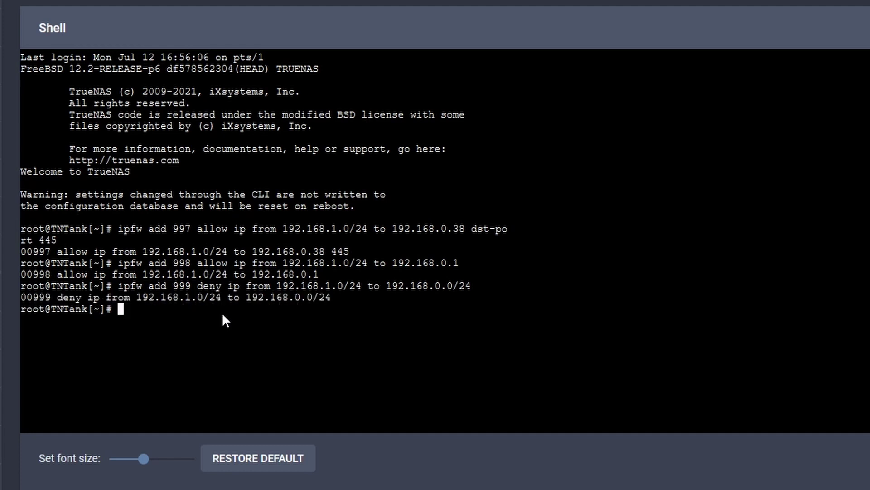
# List the firewall rules with ipfw list and review rules 997, 998 and 999
pyautogui.write('ipfw list')
pyautogui.press('Return')
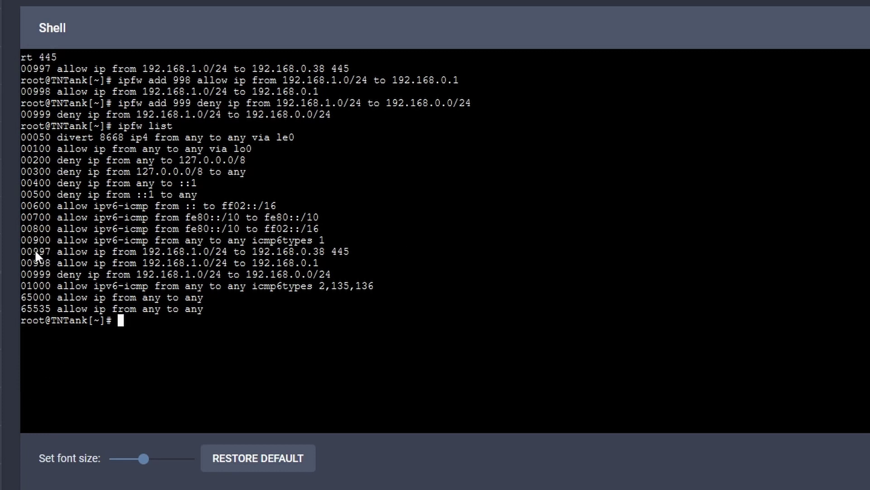
pyautogui.moveTo(34, 251); pyautogui.dragTo(143, 259)
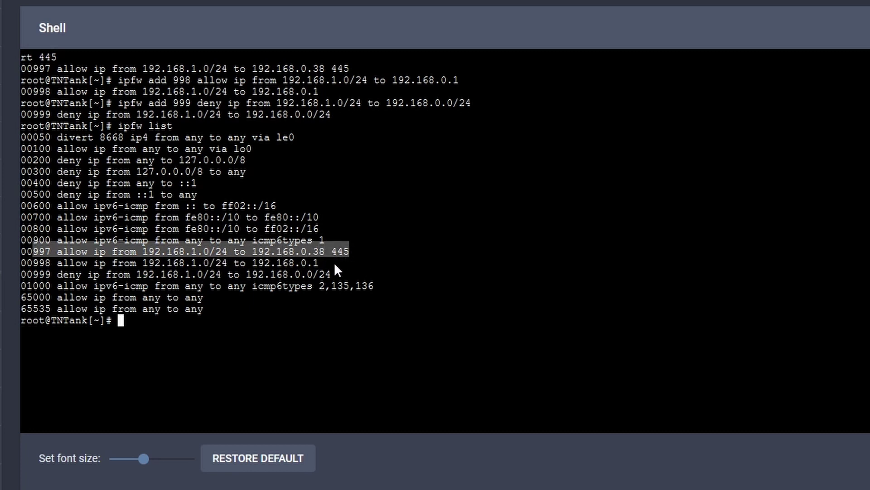
pyautogui.moveTo(27, 263); pyautogui.dragTo(222, 267)
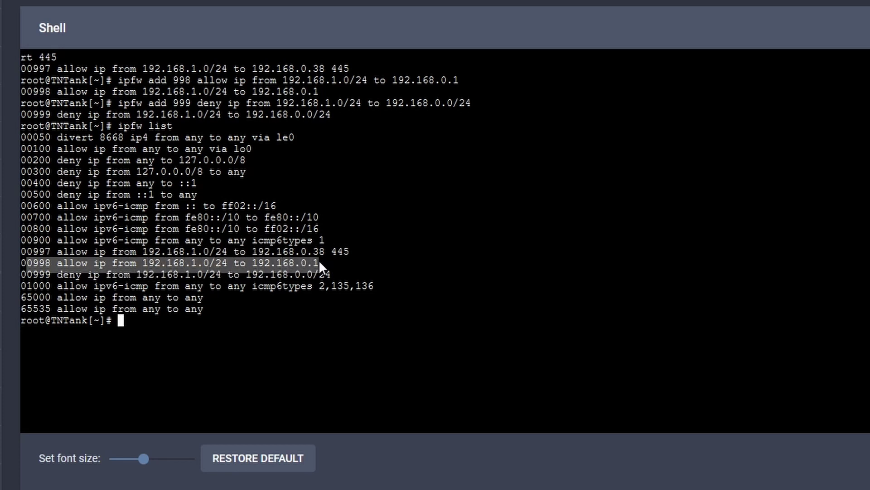
pyautogui.click(30, 272)
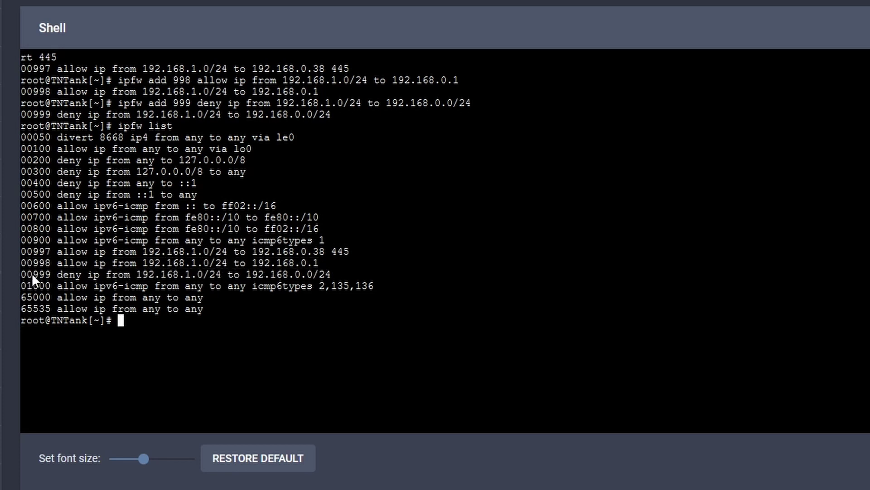
pyautogui.click(34, 272)
pyautogui.moveTo(43, 270); pyautogui.dragTo(328, 273)
pyautogui.click(99, 275)
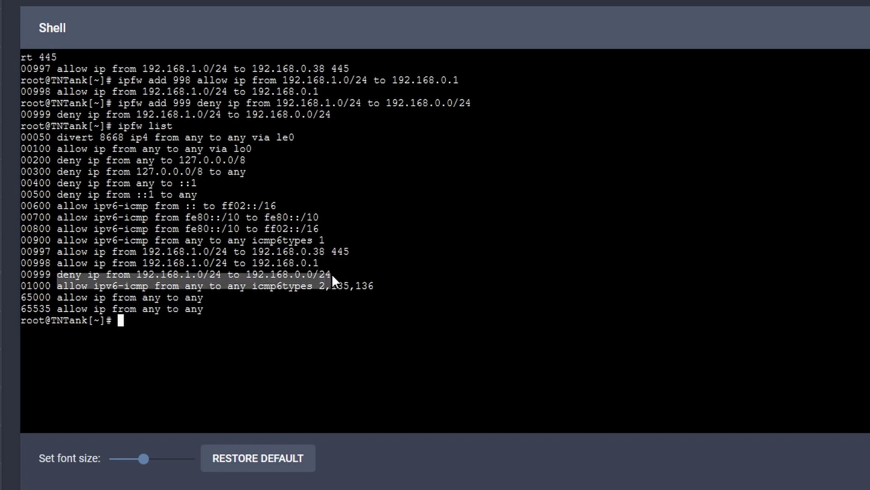
pyautogui.moveTo(246, 263); pyautogui.dragTo(281, 263)
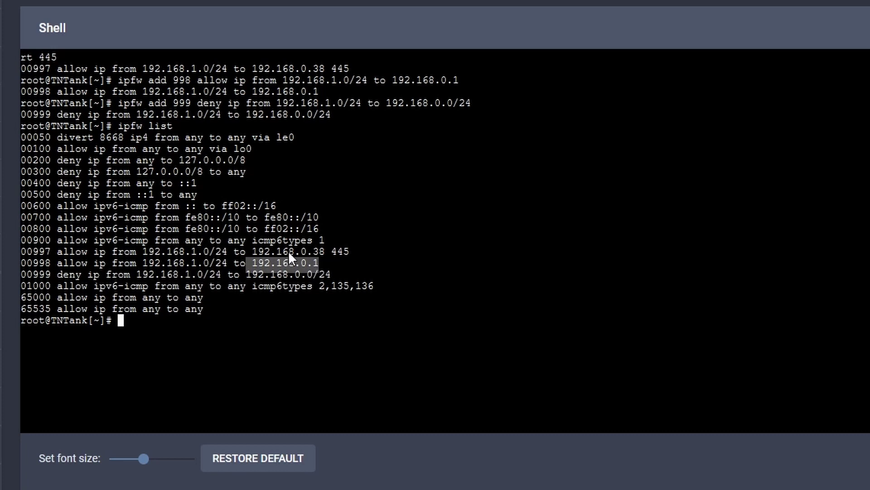
pyautogui.click(244, 306)
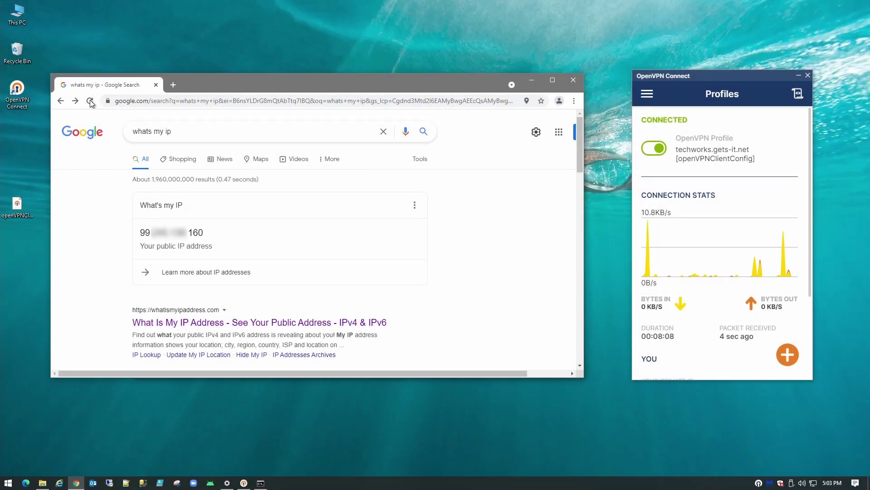
# On the VPN client, reload the "whats my ip" results in Chrome and check the public IP address
pyautogui.click(90, 101)
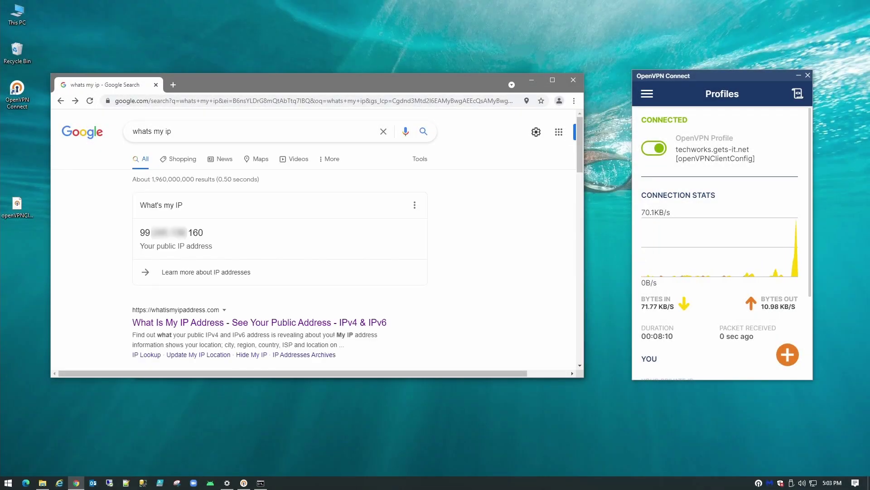
pyautogui.moveTo(145, 233); pyautogui.dragTo(150, 233)
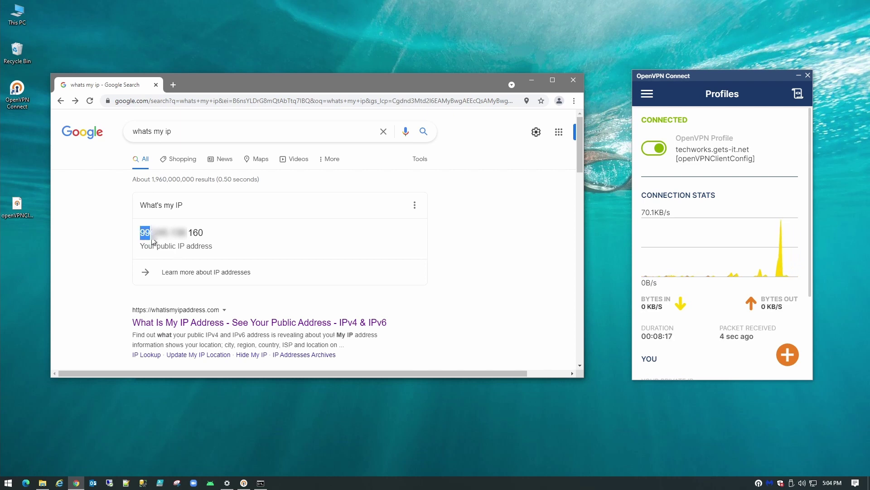
# Switch to File Explorer and open \\192.168.0.38 to test access to the NAS share through the VPN
pyautogui.press('super+e')
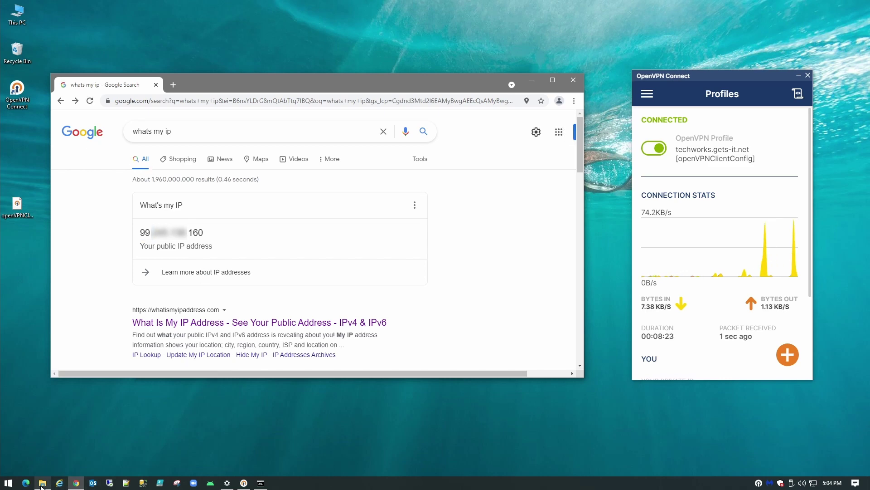
pyautogui.click(444, 143)
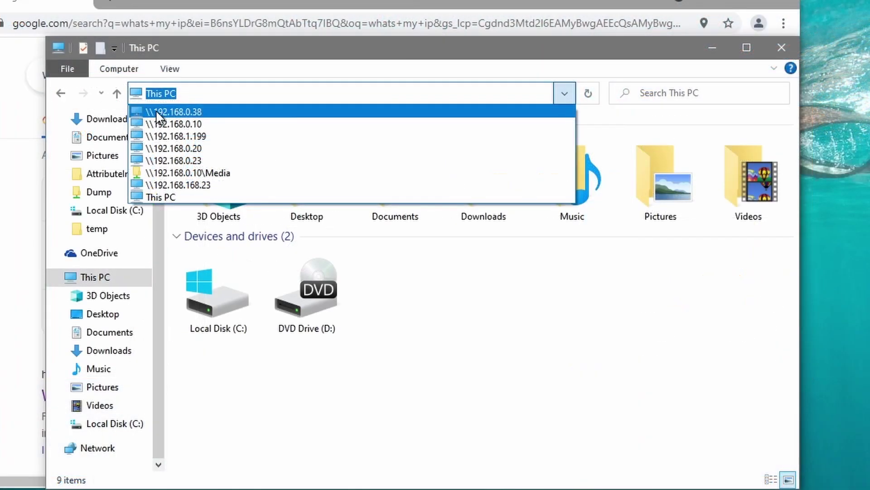
pyautogui.click(204, 153)
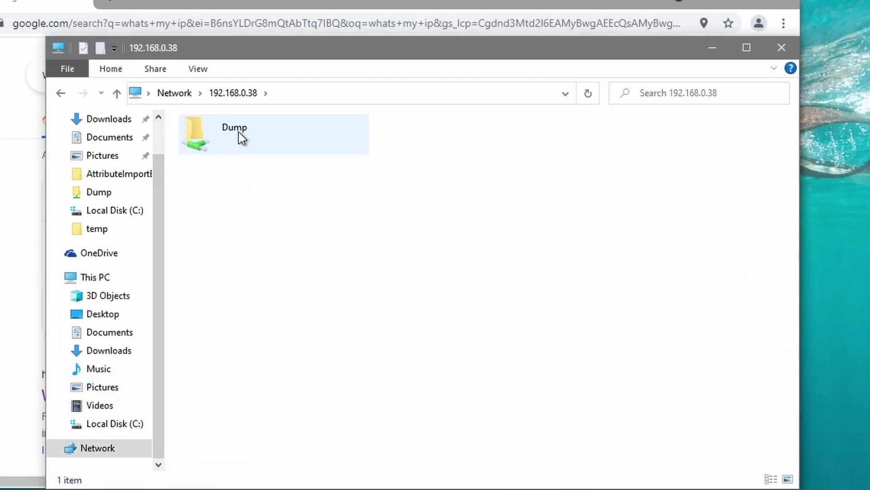
# Open the Dump share on 192.168.0.38, and try to open \\192.168.0.10 from the previous locations
pyautogui.doubleClick(240, 138)
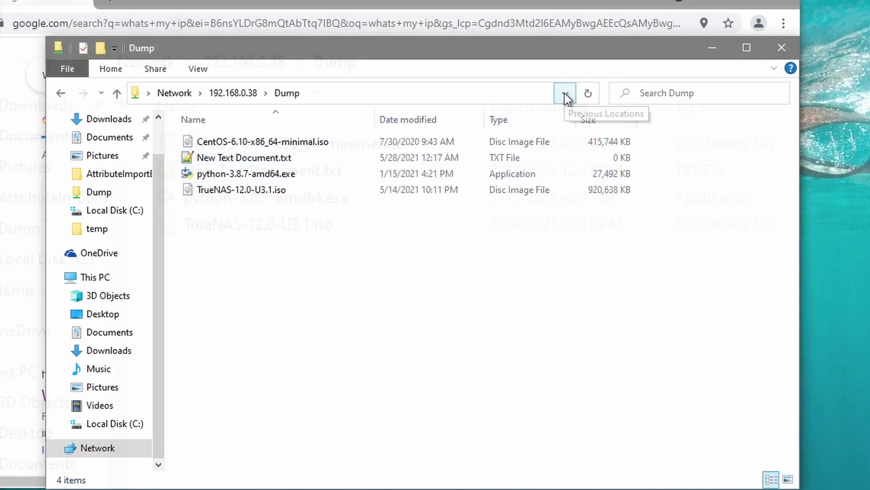
pyautogui.click(565, 92)
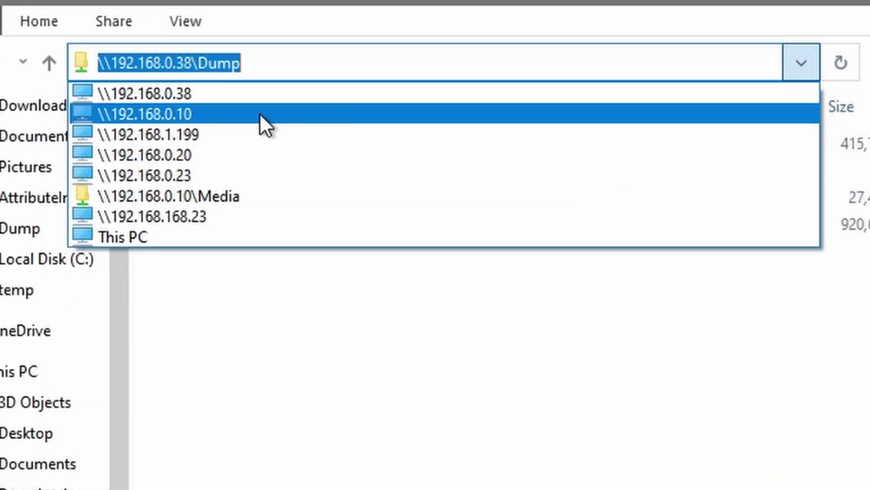
pyautogui.click(110, 114)
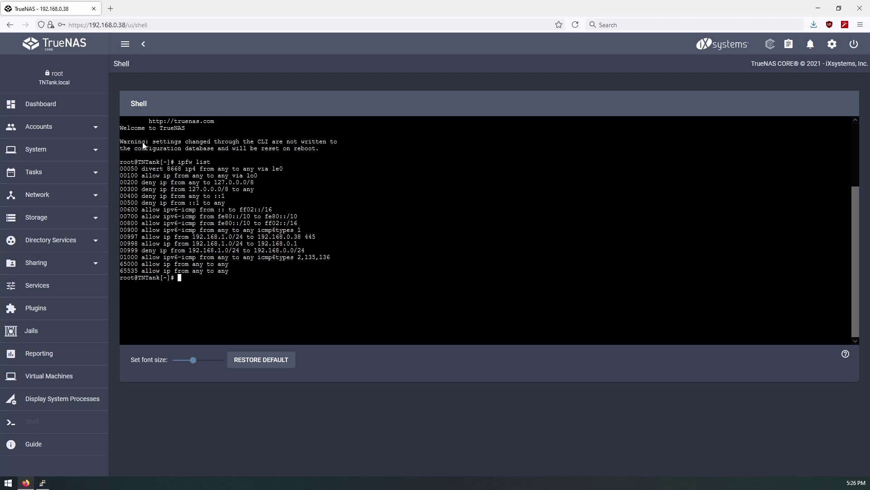
# Back in the TrueNAS shell, highlight the warning about settings changed through the CLI
pyautogui.moveTo(153, 142); pyautogui.dragTo(264, 139)
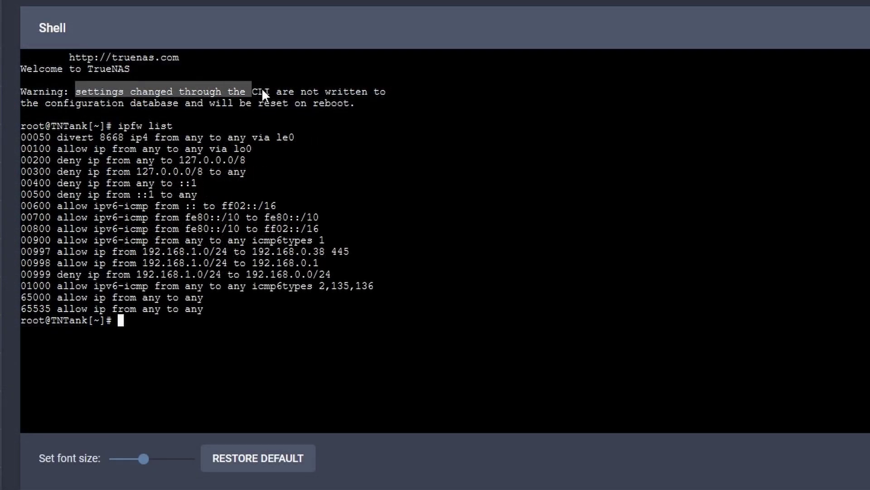
pyautogui.moveTo(334, 88); pyautogui.dragTo(361, 90)
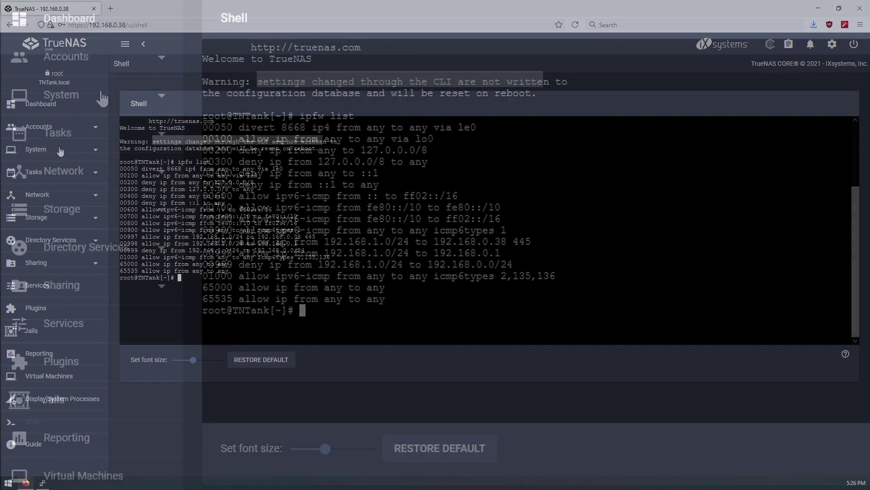
# Start a new Init/Shutdown script with the description IPFW Rules OpenVPN and the type Command
pyautogui.click(45, 173)
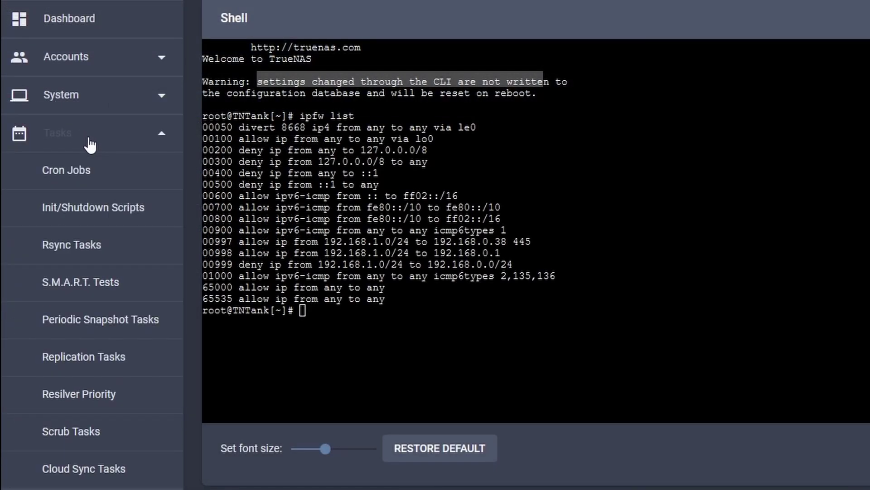
pyautogui.click(59, 213)
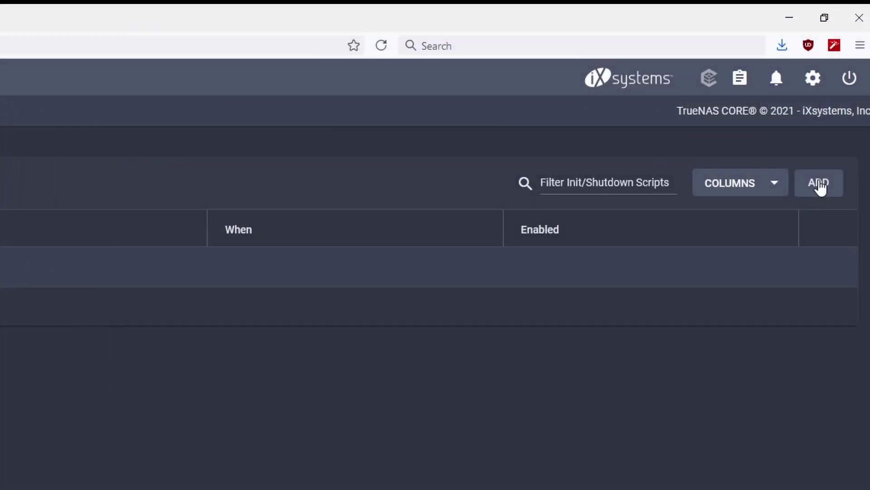
pyautogui.click(820, 186)
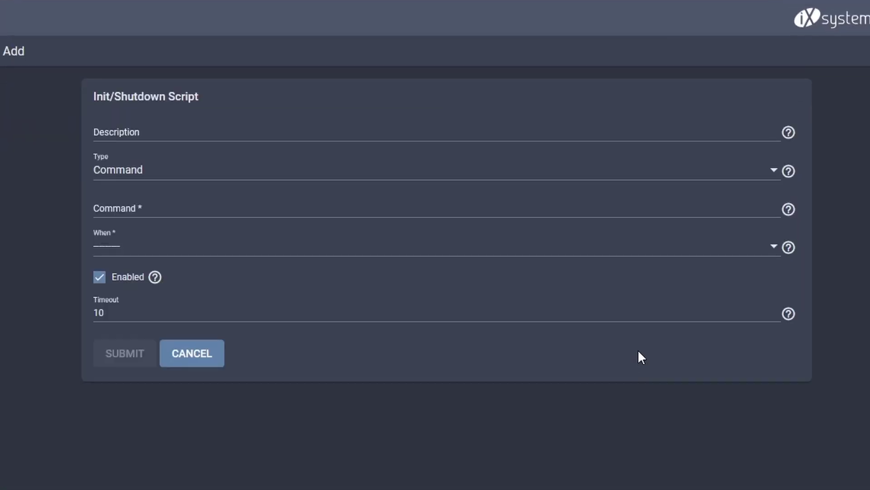
pyautogui.click(154, 131)
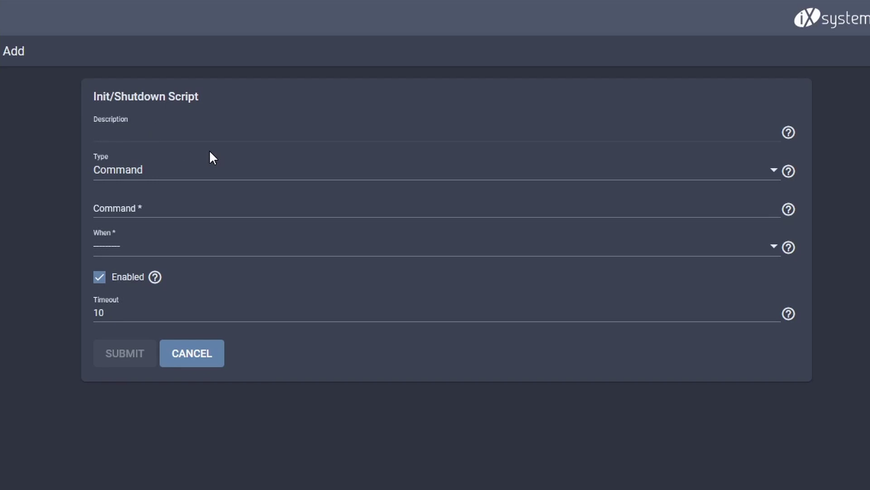
pyautogui.write('IPFW Rules OpenVPN')
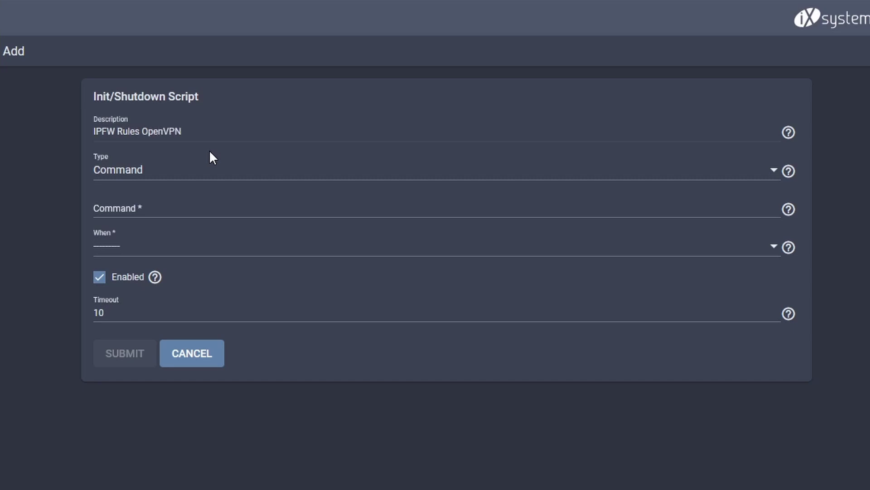
pyautogui.click(150, 171)
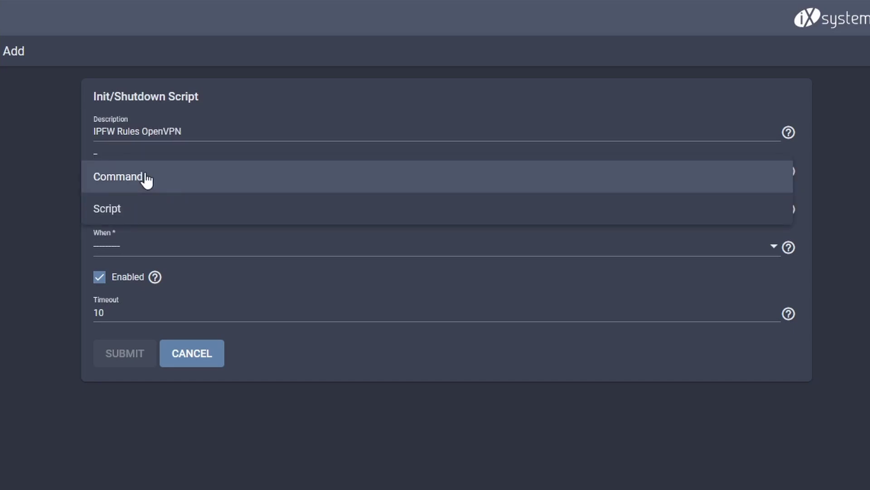
pyautogui.click(147, 181)
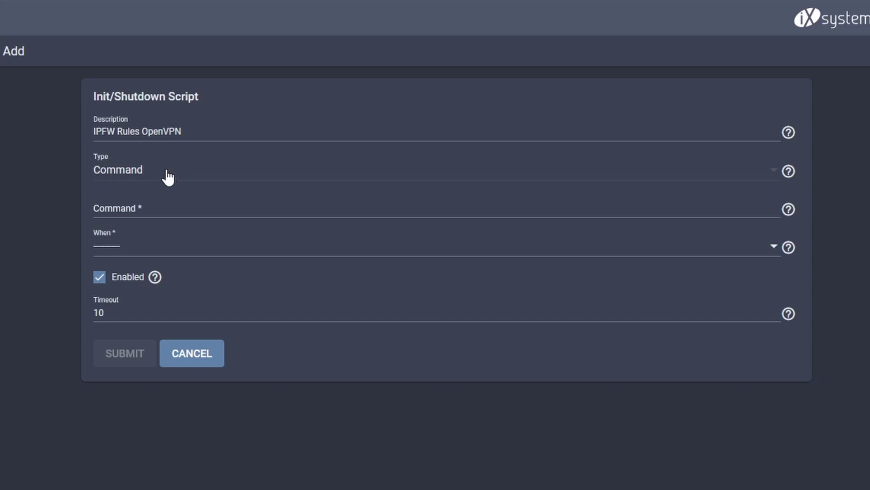
# Enter the script command ipfw add 997 allow ip from 192.168.1.0/24 to 192.168.0.38 dst-port 445; ending with the semicolon
pyautogui.click(154, 207)
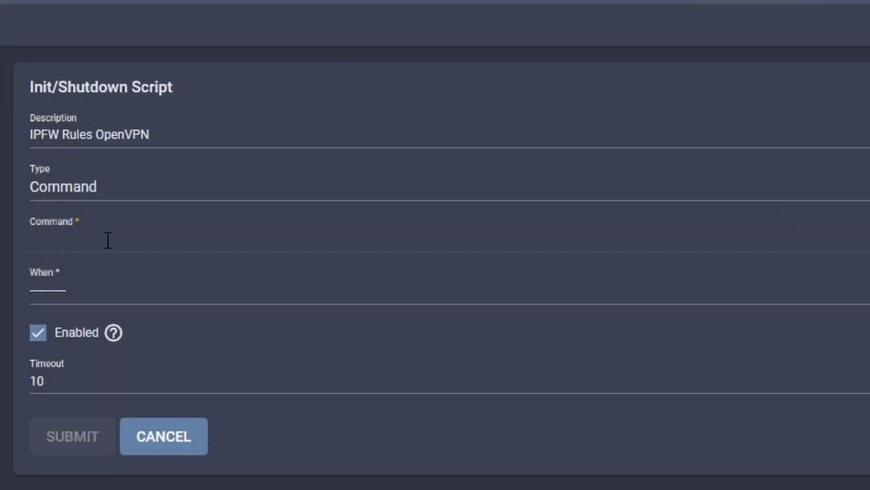
pyautogui.write('ipw')
pyautogui.press('BackSpace')
pyautogui.write('fw add 997 ')
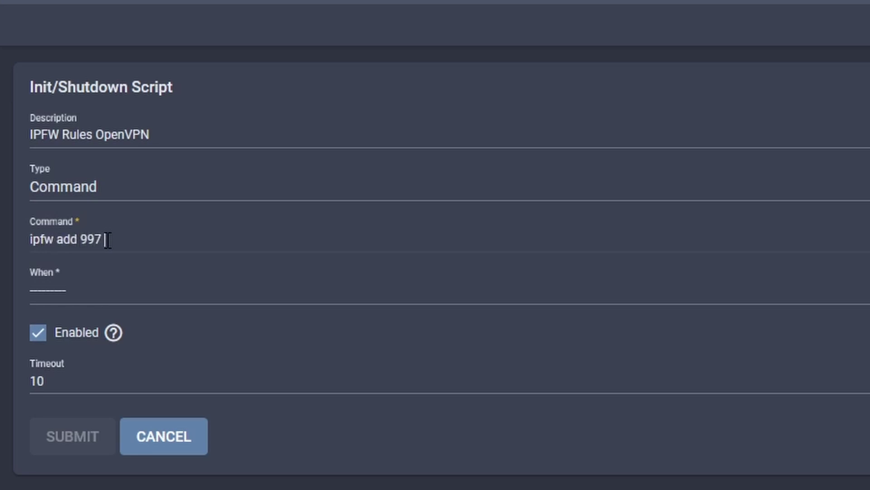
pyautogui.write('allow ip from 192.168')
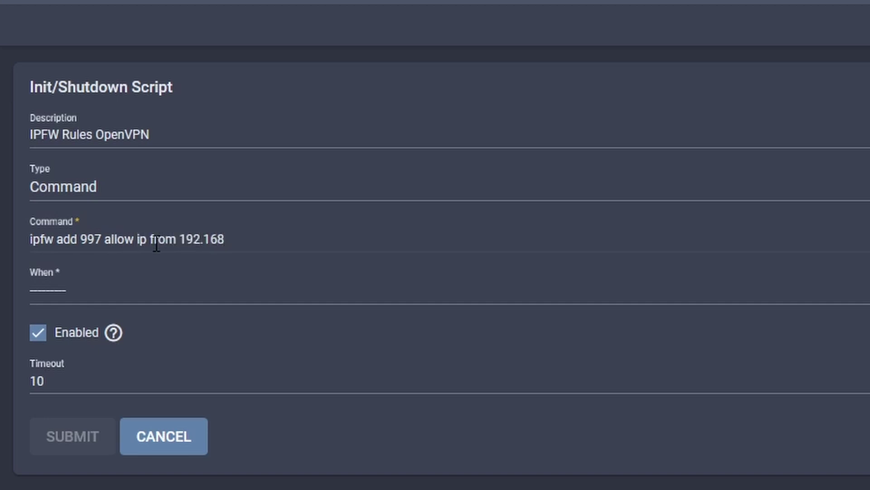
pyautogui.write('.1.0/24 to 192.168.0.38 dst-port')
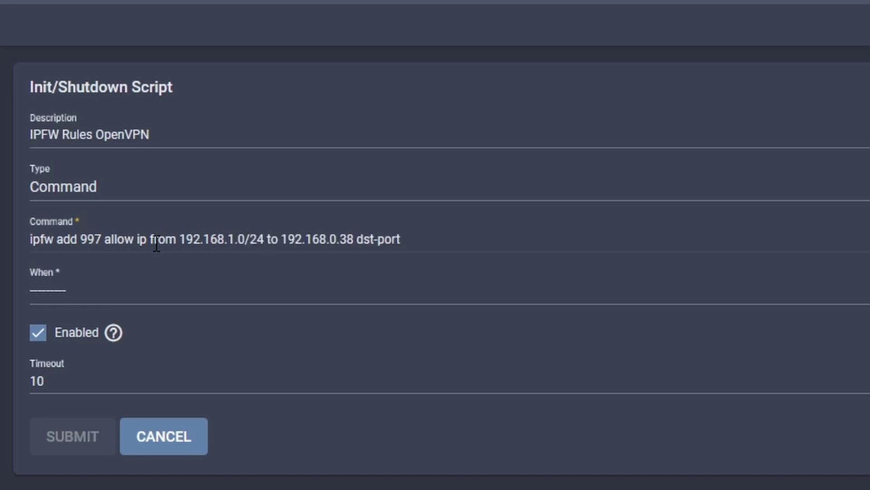
pyautogui.write(' 445;')
# Append a second rule to the command: ipfw add 998 allow ip from 192.168.1.0/24 to 192.168.0.1; including the semicolon
pyautogui.write('ipfw add 997 allow ip from 192.168.1.0/24 to 192.168.0.38 dst-port 445;')
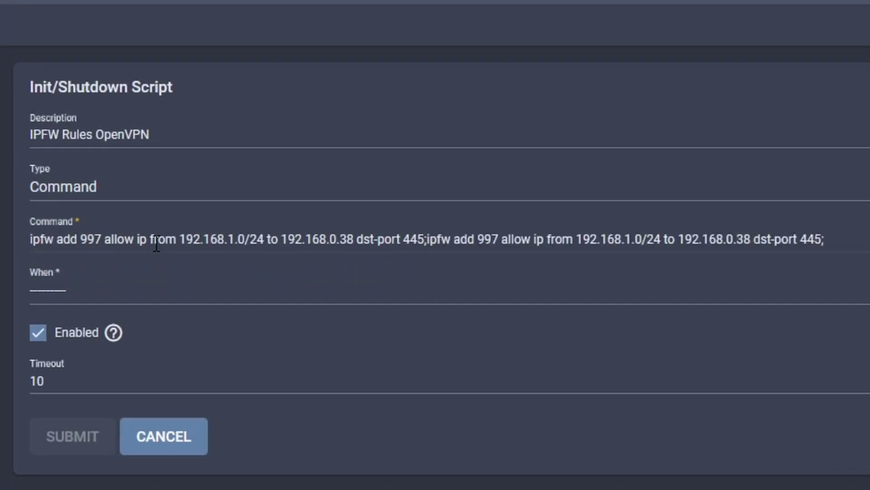
pyautogui.press('BackSpace')
pyautogui.press('BackSpace')
pyautogui.press('BackSpace')
pyautogui.press('BackSpace')
pyautogui.press('BackSpace')
pyautogui.press('BackSpace')
pyautogui.press('BackSpace')
pyautogui.press('BackSpace')
pyautogui.press('BackSpace')
pyautogui.press('BackSpace')
pyautogui.press('BackSpace')
pyautogui.press('BackSpace')
pyautogui.press('BackSpace')
pyautogui.press('BackSpace')
pyautogui.press('BackSpace')
pyautogui.press('BackSpace')
pyautogui.write('1;')
pyautogui.hotkey('ctrl', 'Left')
pyautogui.hotkey('ctrl', 'Left')
pyautogui.hotkey('ctrl', 'Left')
pyautogui.hotkey('ctrl', 'Left')
pyautogui.hotkey('ctrl', 'Left')
pyautogui.hotkey('ctrl', 'Left')
pyautogui.hotkey('ctrl', 'Left')
pyautogui.press('Left')
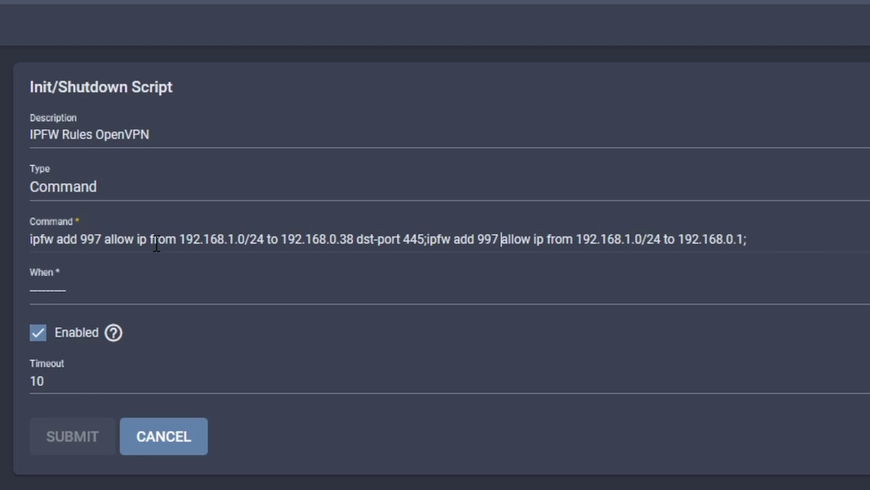
pyautogui.press('BackSpace')
pyautogui.write('8')
# Append a third rule to the script command: ipfw add 999 deny ip from 192.168.1.0/24 to 192.168.0.0/24
pyautogui.press('Right')
pyautogui.press('Right')
pyautogui.press('Right')
pyautogui.press('Right')
pyautogui.press('Right')
pyautogui.press('Right')
pyautogui.press('Right')
pyautogui.press('Right')
pyautogui.press('Right')
pyautogui.press('Right')
pyautogui.press('Right')
pyautogui.press('Right')
pyautogui.press('Right')
pyautogui.press('Right')
pyautogui.press('Right')
pyautogui.press('Right')
pyautogui.press('Right')
pyautogui.press('Right')
pyautogui.press('Right')
pyautogui.press('Right')
pyautogui.write('ipfw add 997 allow ip from 192.168.1.0/24 to 192.168.0.38 dst-port 445;')
pyautogui.press('BackSpace')
pyautogui.press('BackSpace')
pyautogui.press('BackSpace')
pyautogui.press('BackSpace')
pyautogui.press('BackSpace')
pyautogui.press('BackSpace')
pyautogui.press('BackSpace')
pyautogui.press('BackSpace')
pyautogui.press('BackSpace')
pyautogui.press('BackSpace')
pyautogui.press('BackSpace')
pyautogui.press('BackSpace')
pyautogui.press('BackSpace')
pyautogui.press('BackSpace')
pyautogui.press('BackSpace')
pyautogui.press('BackSpace')
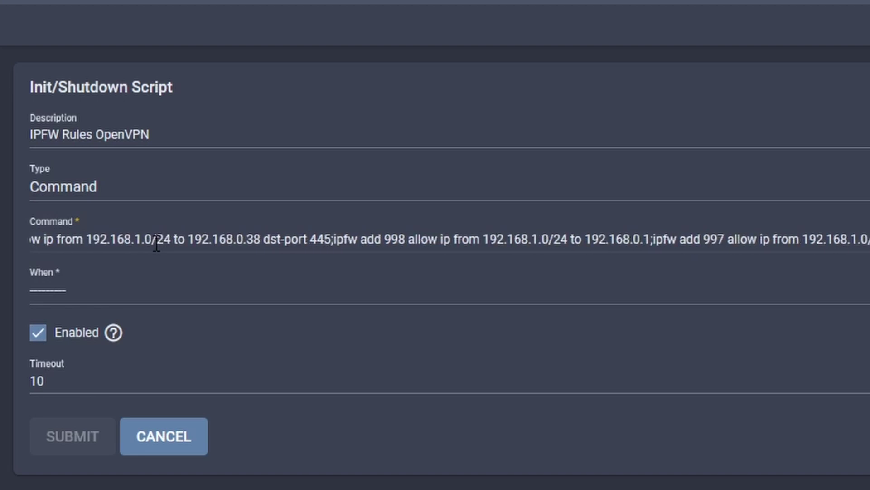
pyautogui.write('0/24')
pyautogui.press('Left')
pyautogui.press('Left')
pyautogui.press('Left')
pyautogui.press('Left')
pyautogui.press('Left')
pyautogui.press('Left')
pyautogui.press('Left')
pyautogui.press('Left')
pyautogui.press('Left')
pyautogui.press('Left')
pyautogui.press('Left')
pyautogui.press('Left')
pyautogui.press('Left')
pyautogui.press('Left')
pyautogui.press('Left')
pyautogui.press('Left')
pyautogui.press('Left')
pyautogui.press('Left')
pyautogui.press('Left')
pyautogui.press('Left')
pyautogui.press('Left')
pyautogui.press('Left')
pyautogui.press('Left')
pyautogui.press('Left')
pyautogui.press('Left')
pyautogui.press('Left')
pyautogui.press('Left')
pyautogui.press('Left')
pyautogui.press('BackSpace')
pyautogui.write('9')
pyautogui.press('Right')
pyautogui.press('Right')
pyautogui.press('Right')
pyautogui.press('Right')
pyautogui.press('Right')
pyautogui.press('Right')
pyautogui.press('Right')
pyautogui.press('BackSpace')
pyautogui.press('BackSpace')
pyautogui.press('BackSpace')
pyautogui.press('BackSpace')
pyautogui.press('BackSpace')
pyautogui.press('BackSpace')
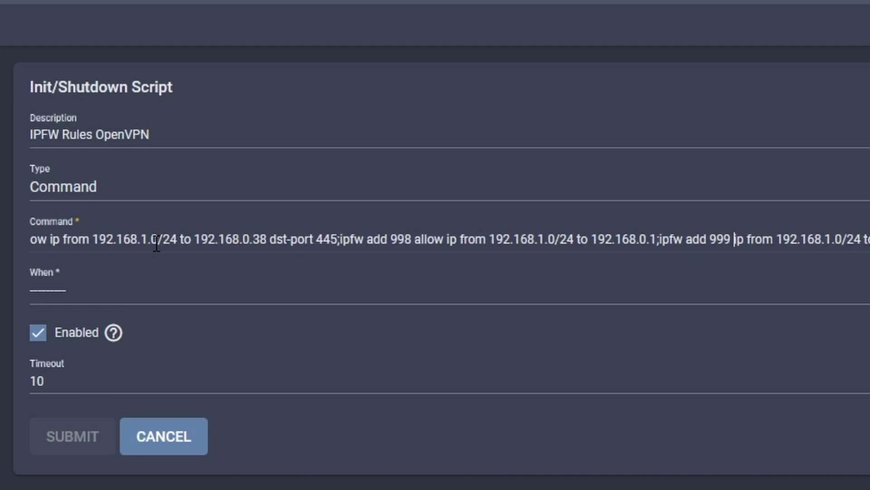
pyautogui.write('deny')
# Review the first rule in the combined command and the semicolon separating it from the second
pyautogui.click(114, 241)
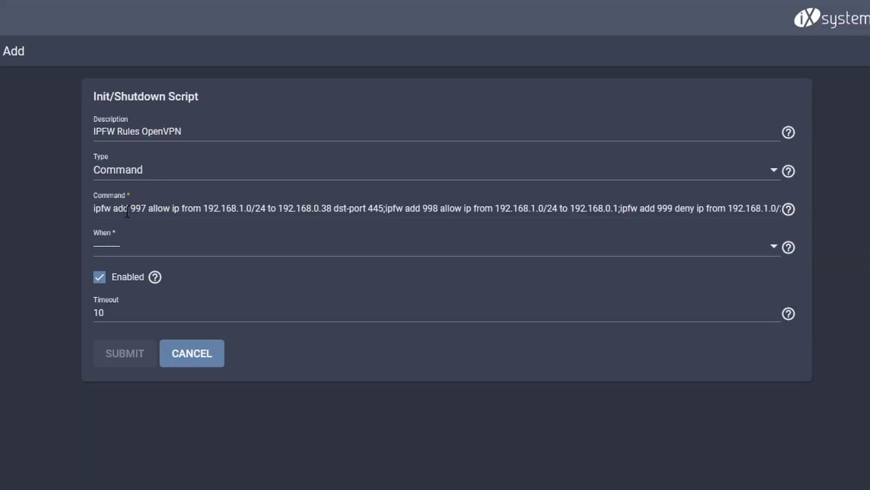
pyautogui.moveTo(101, 209); pyautogui.dragTo(386, 208)
pyautogui.click(384, 210)
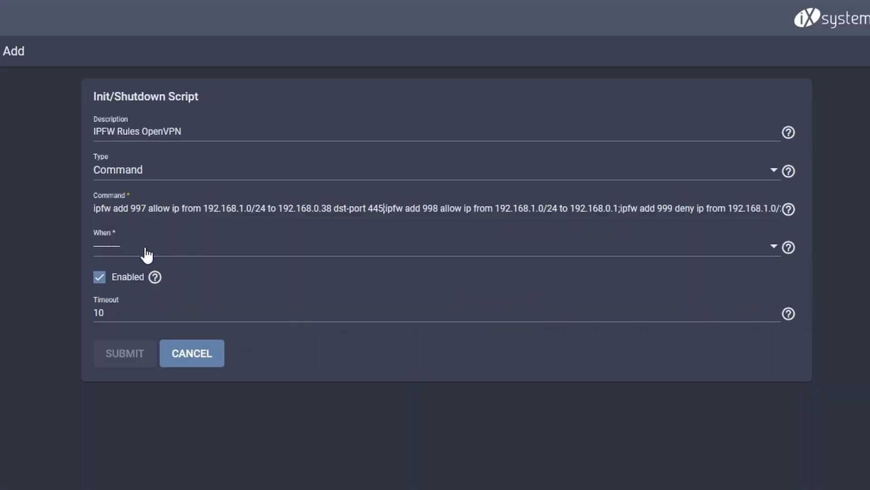
# Set the script to run at Pre Init and submit it
pyautogui.click(146, 254)
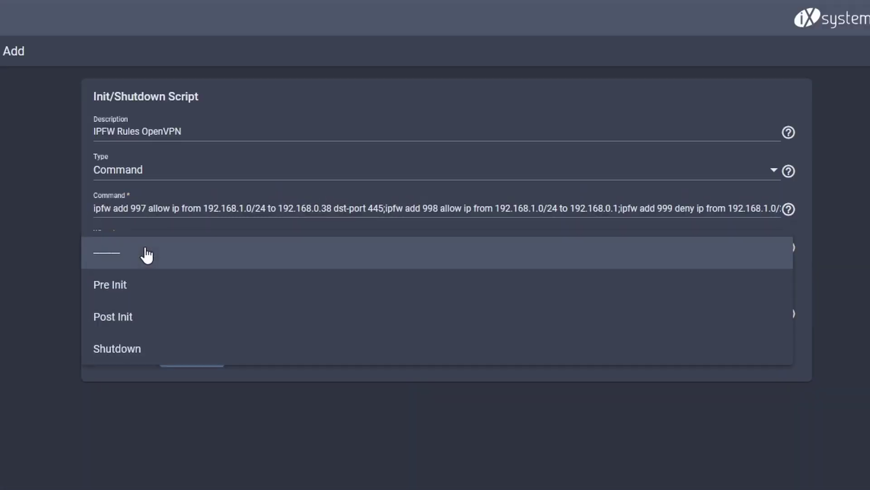
pyautogui.click(119, 287)
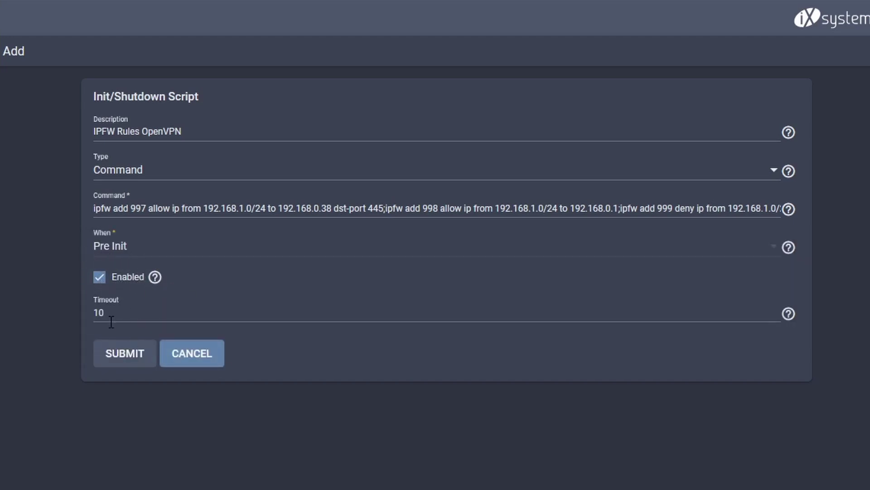
pyautogui.click(121, 360)
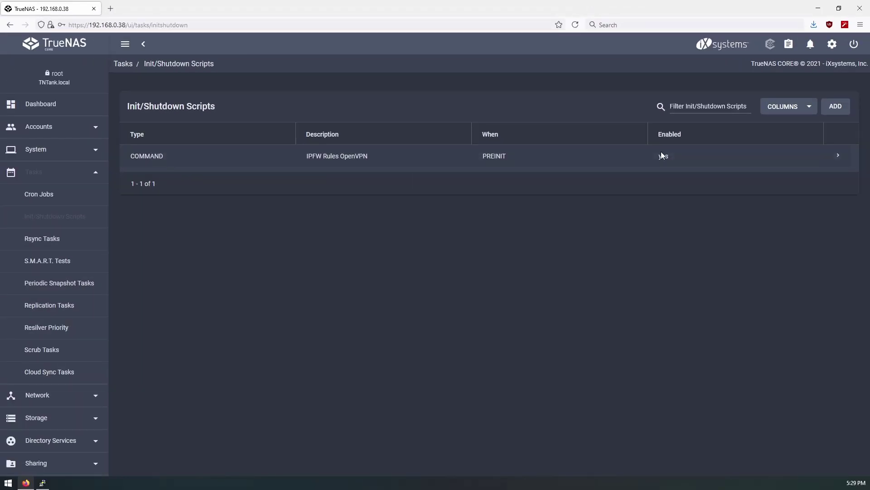
# Restart the TrueNAS system and confirm the restart
pyautogui.scroll(-3, 68, 351)
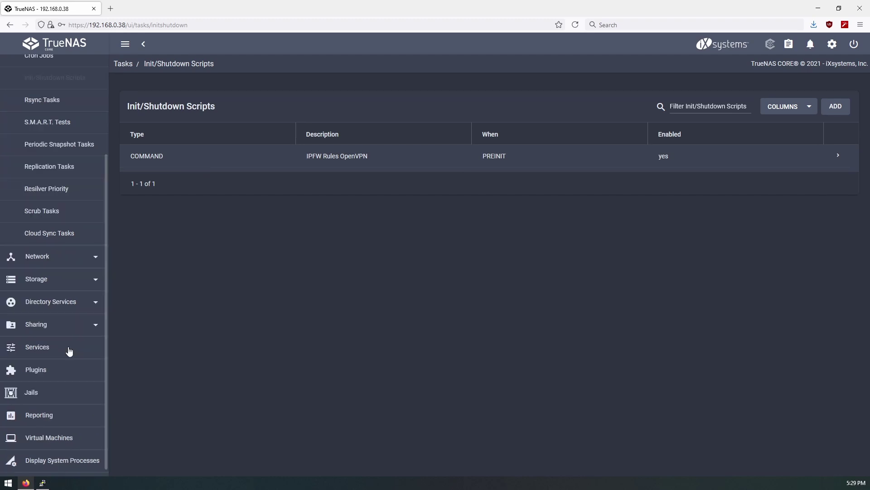
pyautogui.click(853, 45)
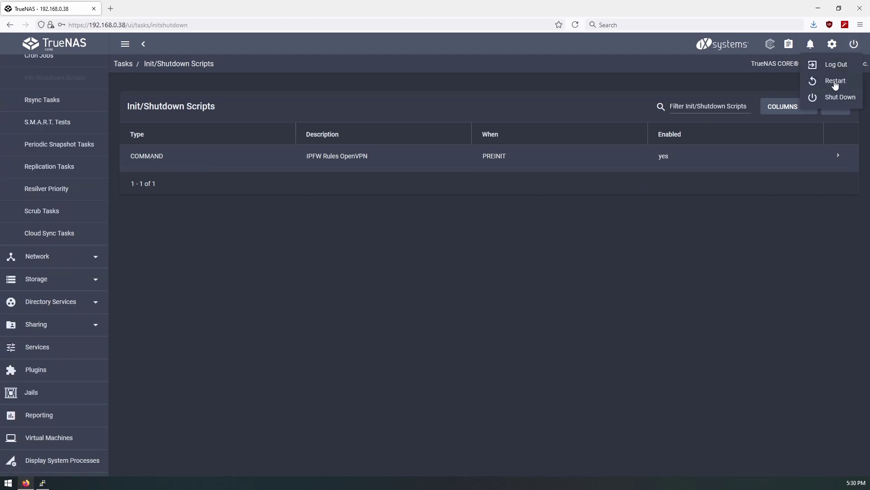
pyautogui.click(835, 82)
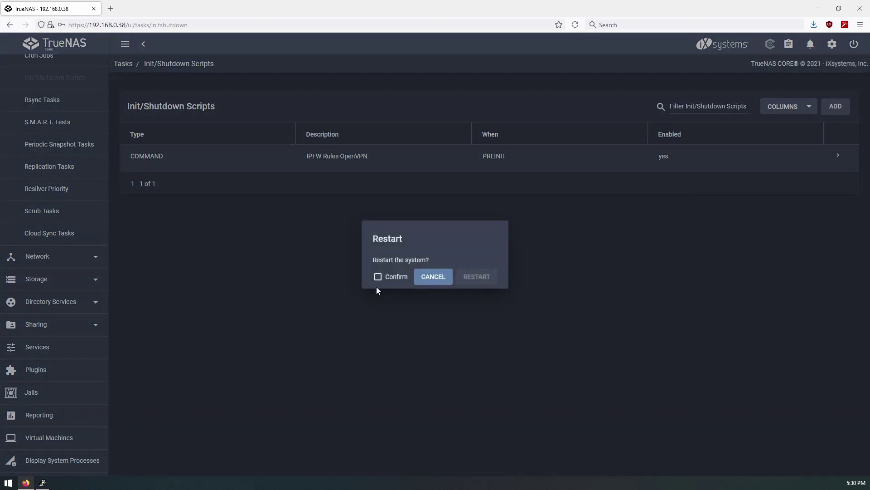
pyautogui.click(378, 276)
pyautogui.click(469, 277)
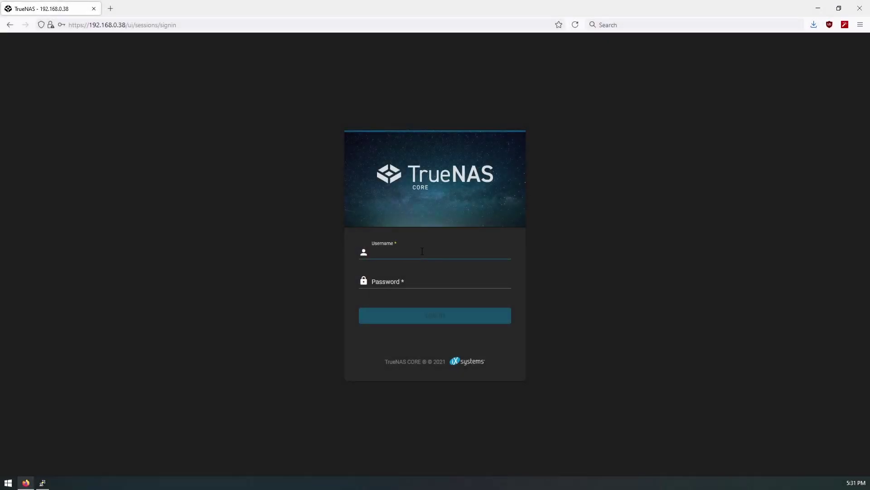
# Log back in to TrueNAS as root with the account password
pyautogui.write('root')
pyautogui.press('Tab')
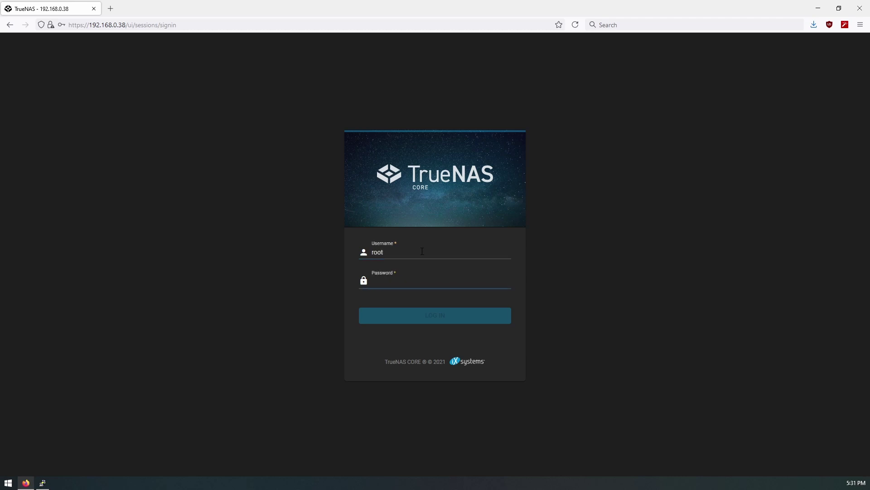
pyautogui.write('**********')
pyautogui.press('Return')
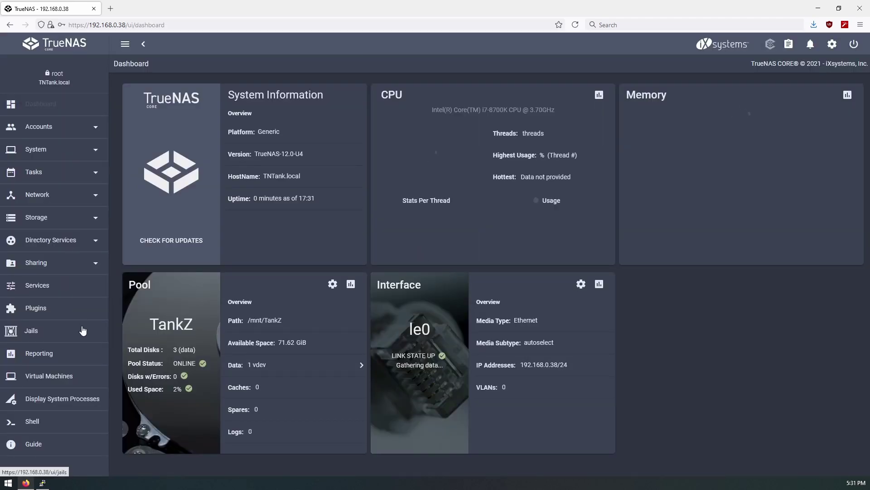
# Open the TrueNAS shell and run ipfw list to check the firewall rules after the restart
pyautogui.click(45, 421)
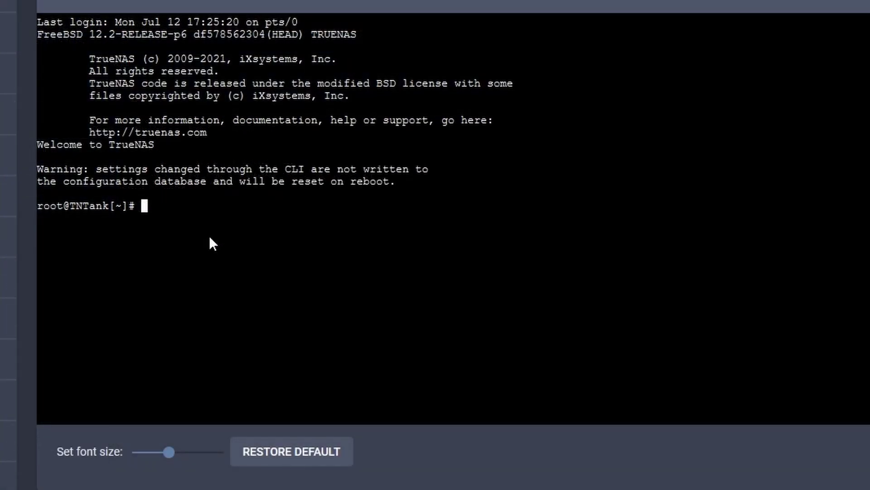
pyautogui.write('ipfw list')
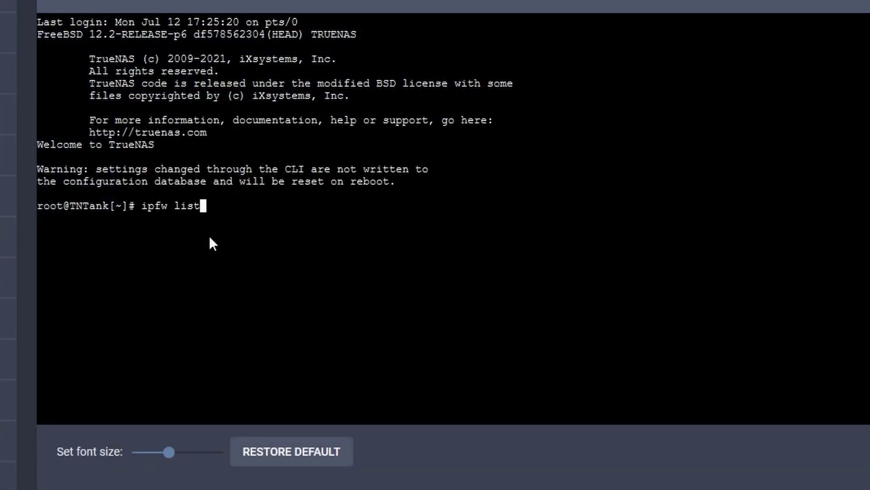
pyautogui.press('Return')
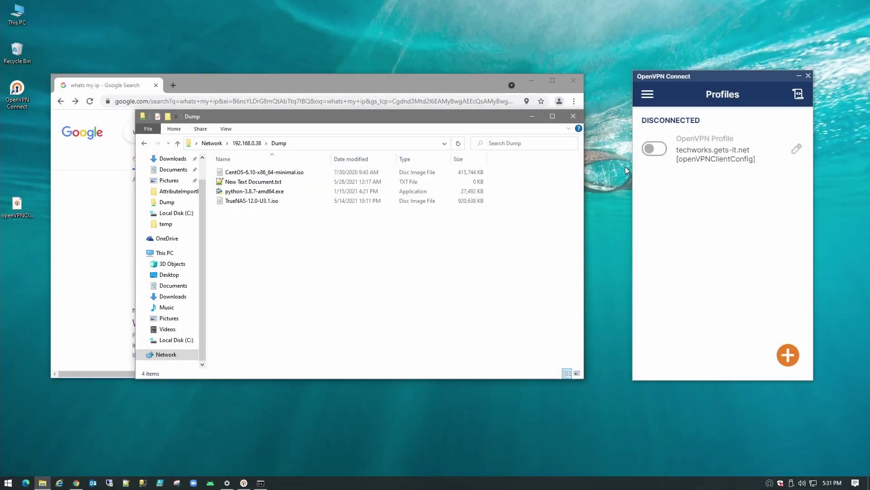
# Switch to OpenVPN Connect on the client and connect the openVPNClientConfig profile
pyautogui.click(654, 148)
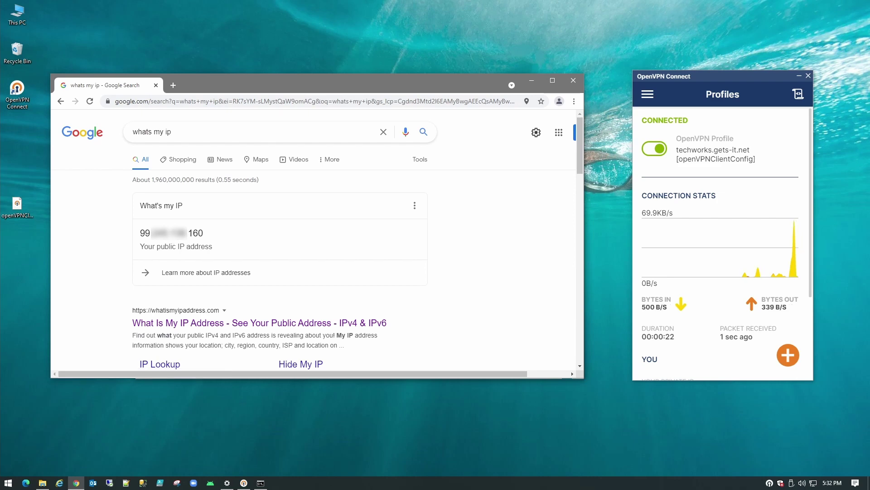
# Browse the VPN network shares in File Explorer, opening the Dump folder on \\192.168.0.38 and then the server \\192.168.0.10
pyautogui.click(43, 483)
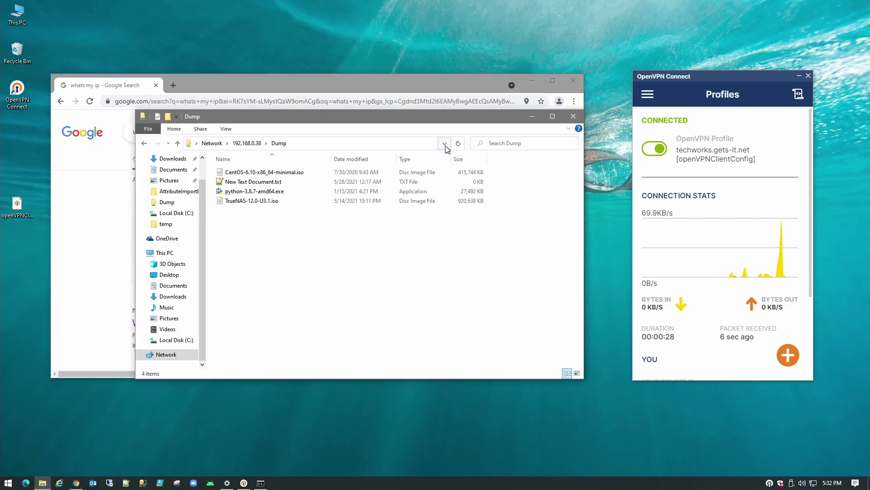
pyautogui.click(444, 143)
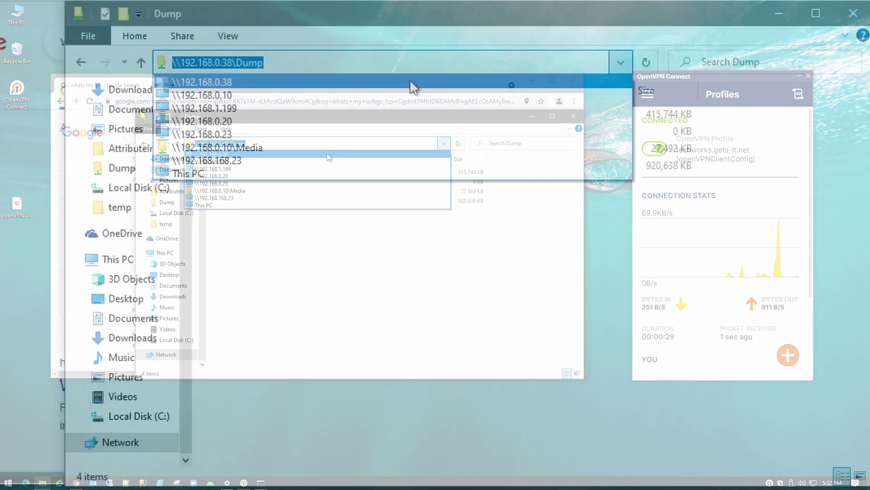
pyautogui.click(414, 84)
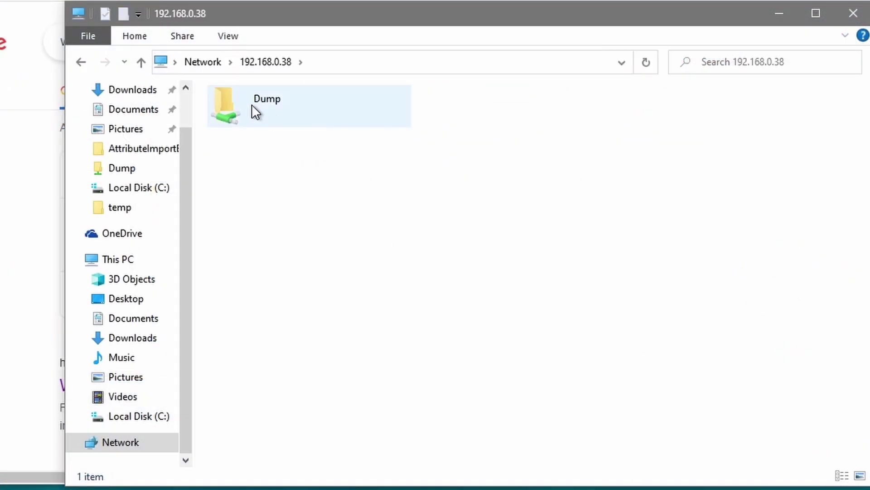
pyautogui.doubleClick(252, 110)
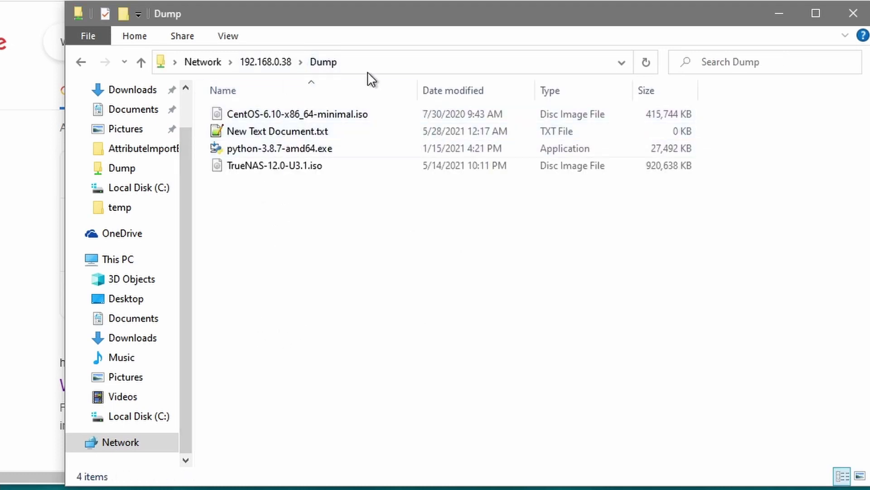
pyautogui.click(622, 62)
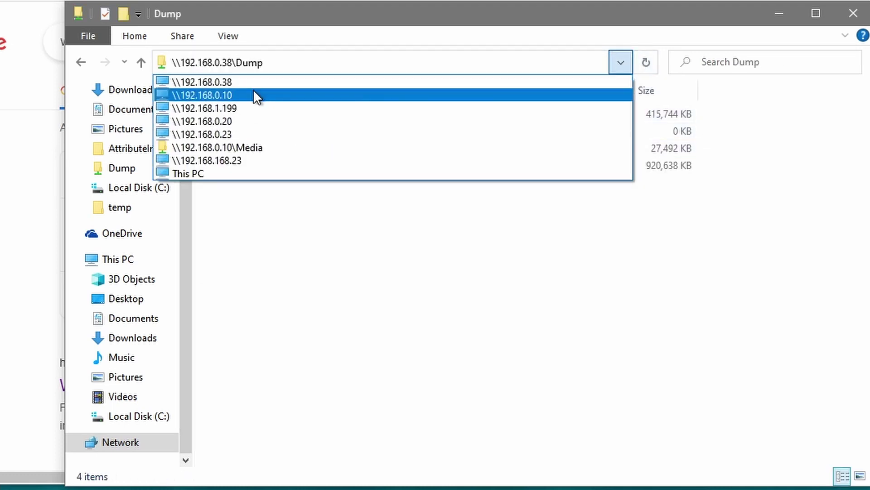
pyautogui.click(253, 95)
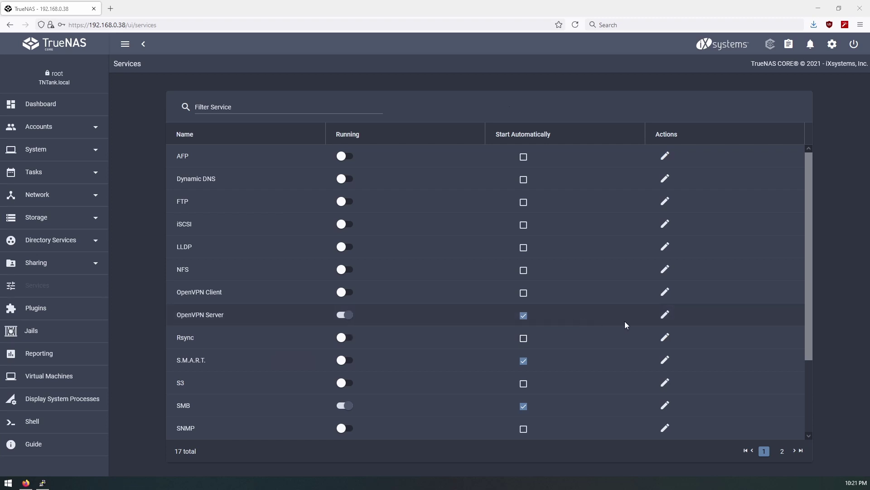
# Edit the TrueNAS OpenVPN Server service, adding the additional parameters client-config-dir /etc/certificates and ccd-exclusive on separate lines
pyautogui.click(664, 316)
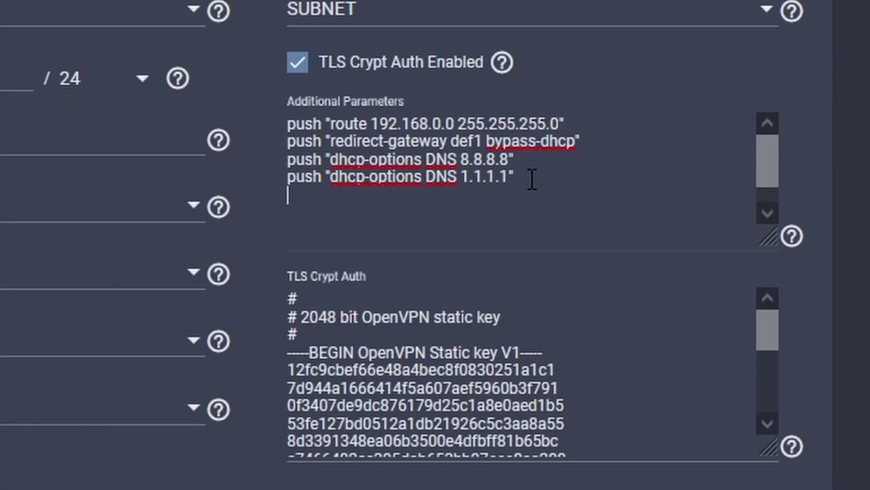
pyautogui.write('client-c')
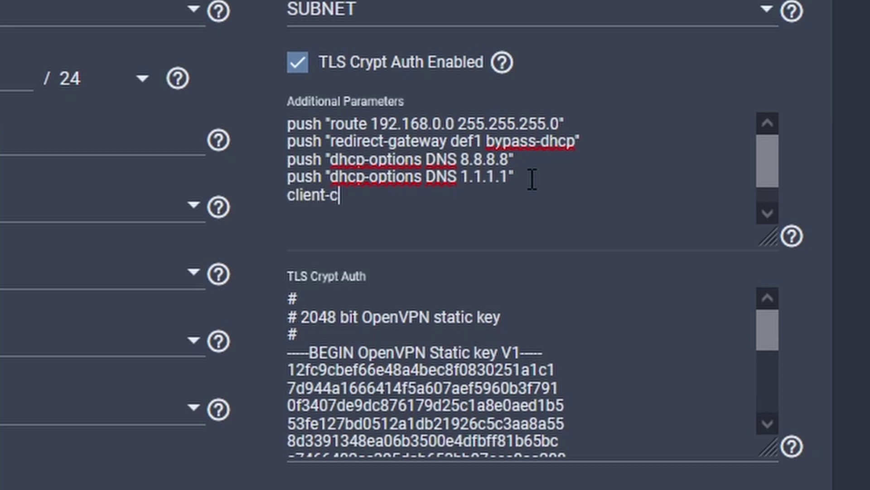
pyautogui.write('onfig-')
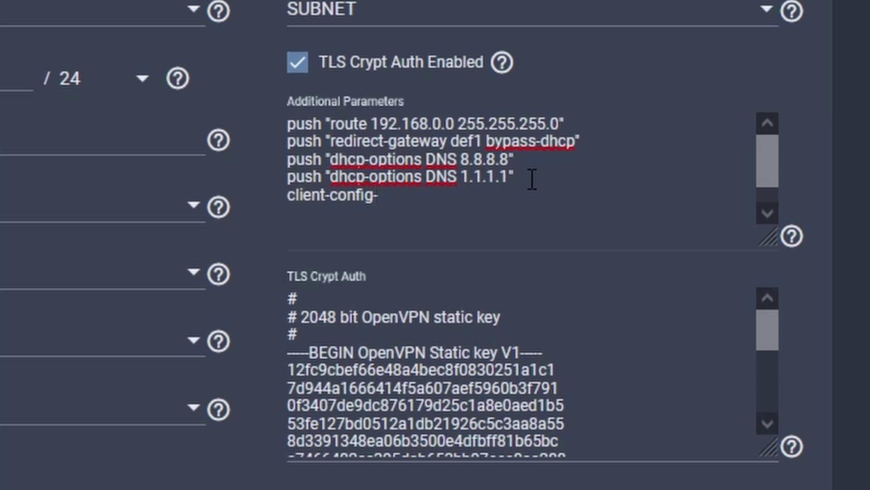
pyautogui.write('dir /et')
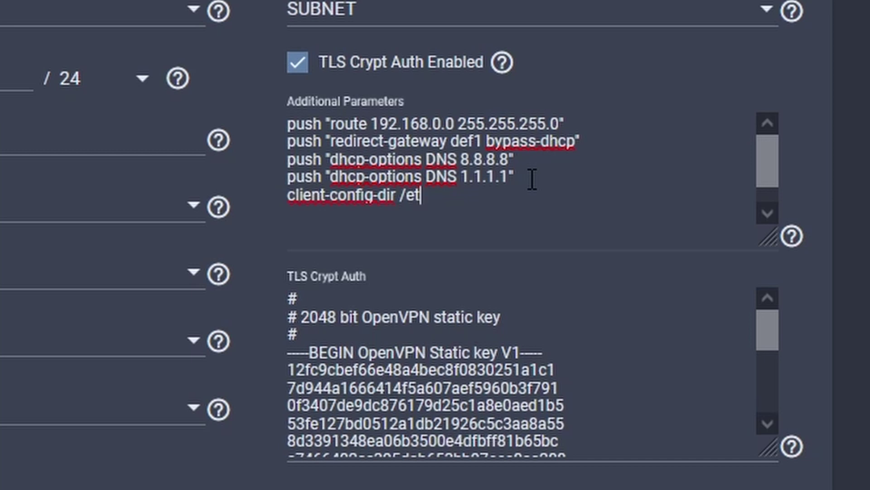
pyautogui.write('c/certificates')
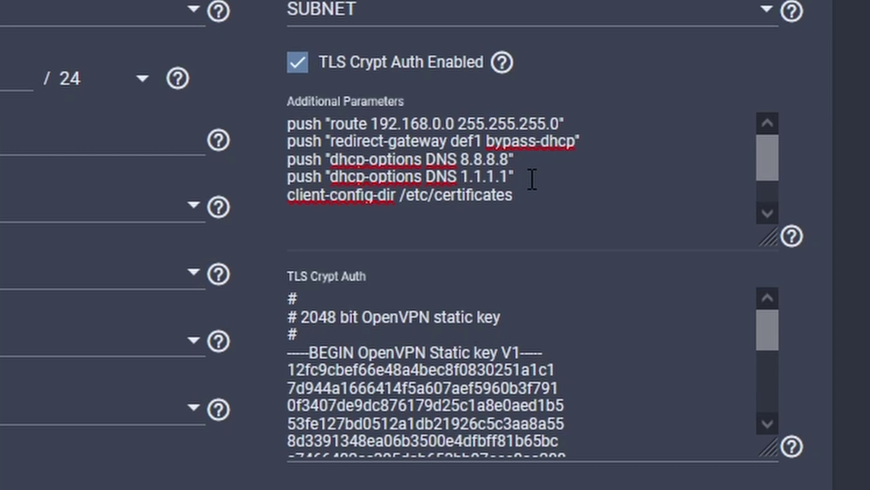
pyautogui.write('ccd-exclusic')
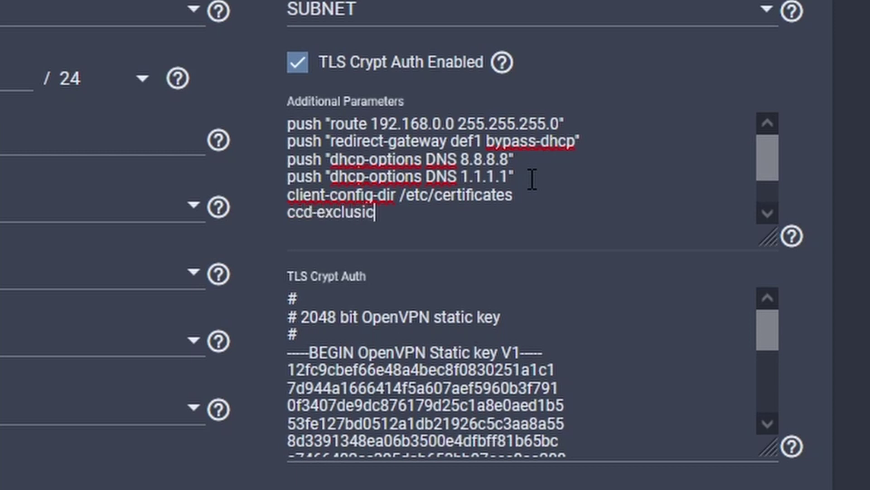
pyautogui.press('BackSpace')
pyautogui.write('ve')
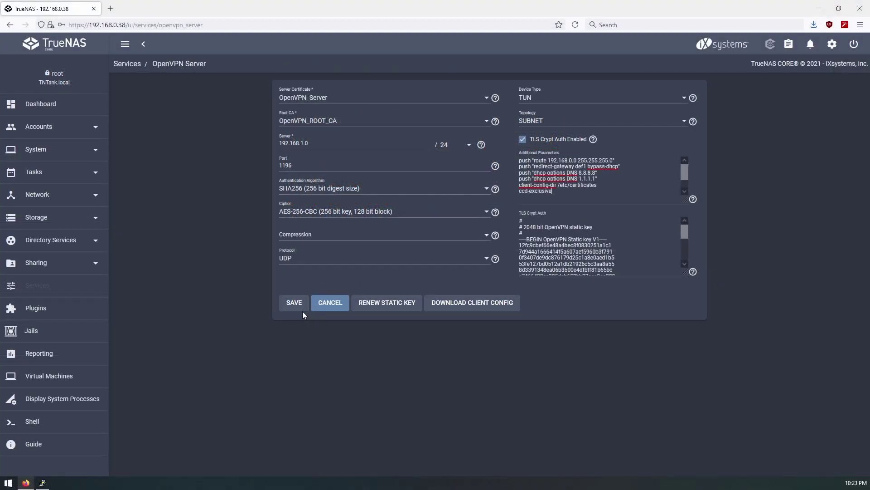
# Save the OpenVPN Server settings and restart the OpenVPN Server service
pyautogui.click(295, 304)
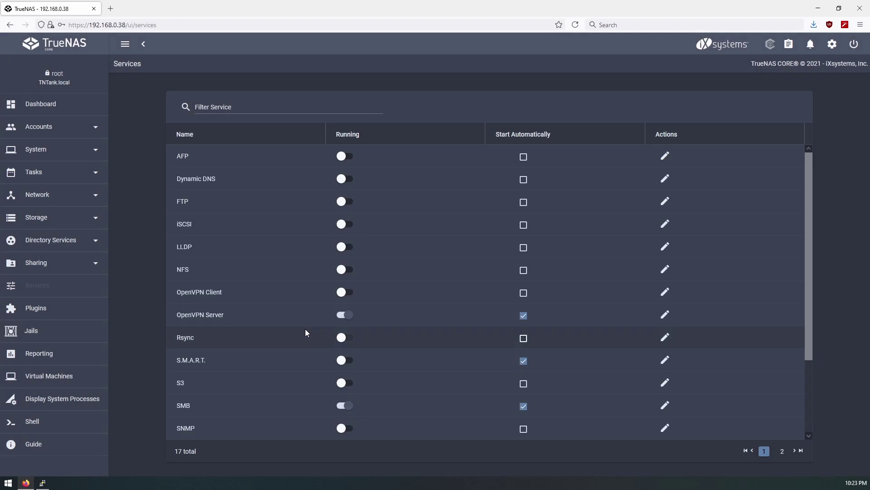
pyautogui.click(345, 315)
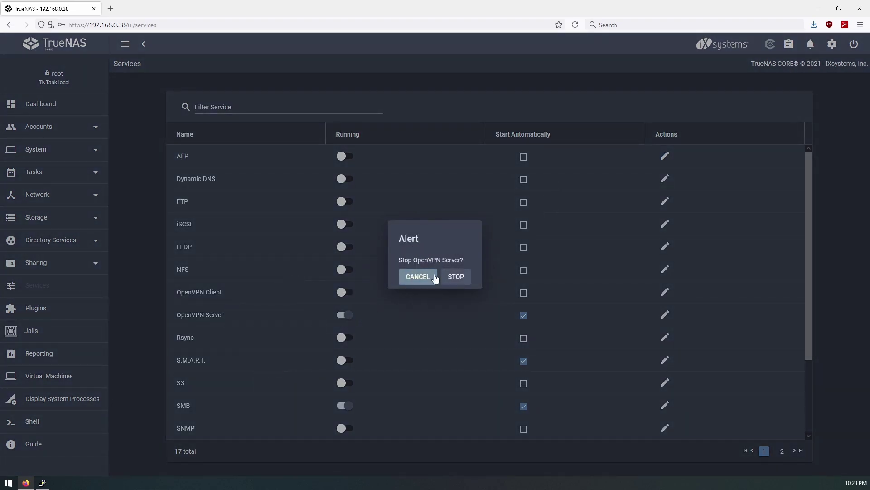
pyautogui.click(452, 276)
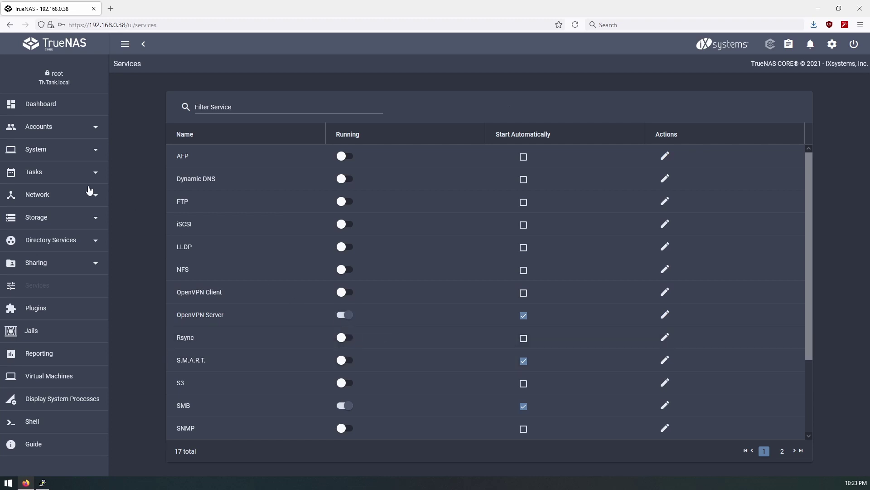
# Open the system certificates and check the common name in the distinguished name of the OpenVPN_User01 certificate
pyautogui.click(59, 156)
pyautogui.scroll(-5, 58, 301)
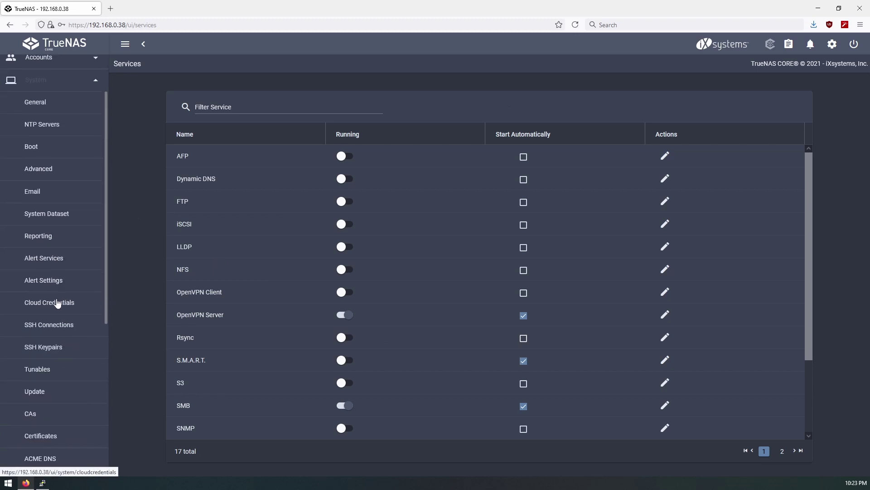
pyautogui.scroll(-1, 57, 303)
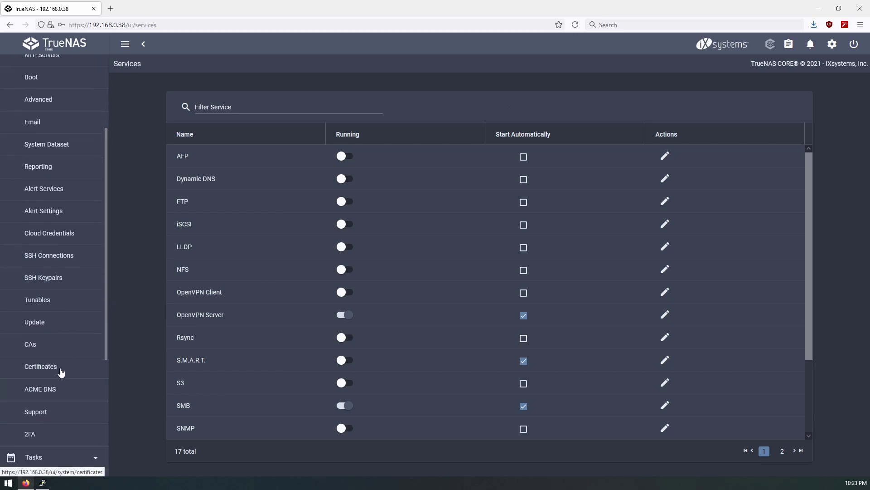
pyautogui.click(61, 372)
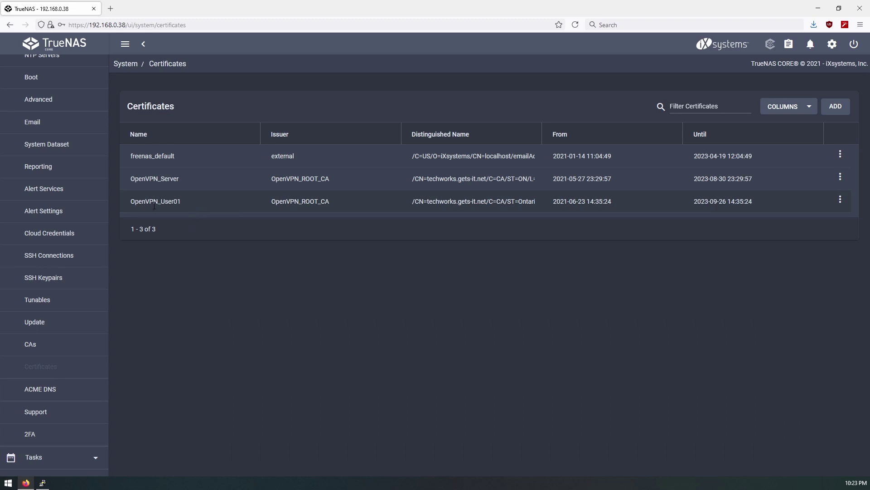
pyautogui.moveTo(130, 202); pyautogui.dragTo(271, 156)
pyautogui.click(198, 206)
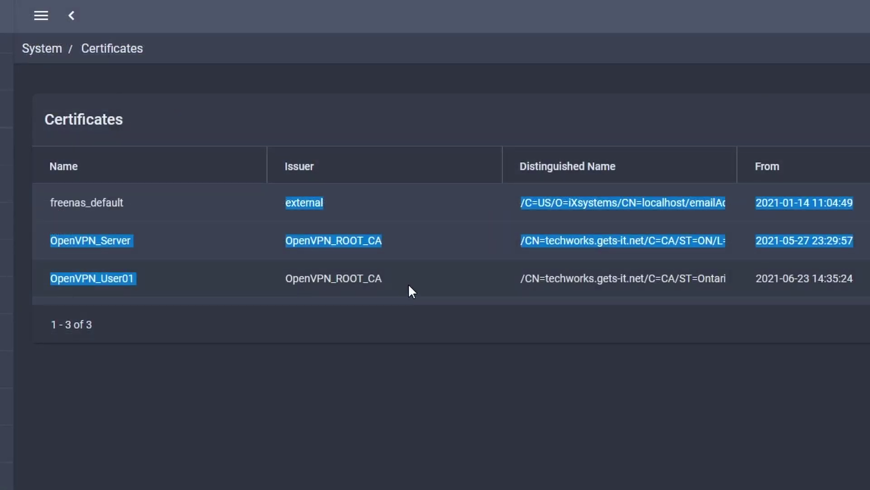
pyautogui.click(441, 288)
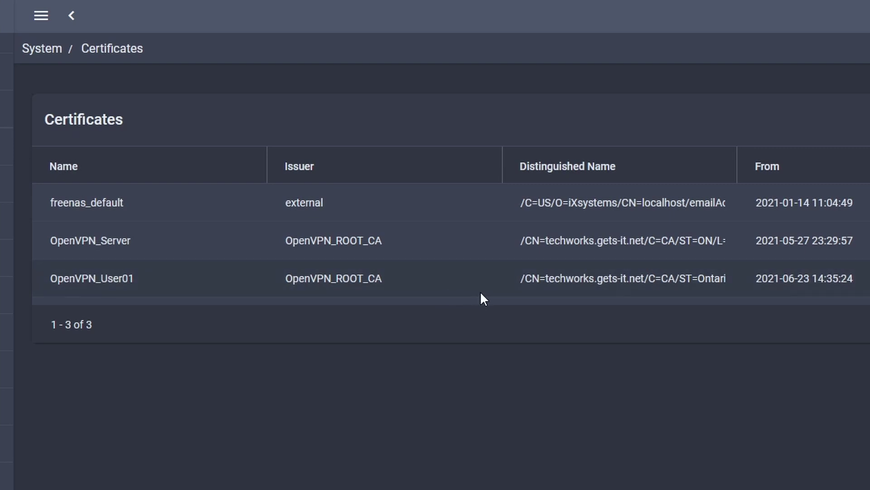
pyautogui.moveTo(525, 279); pyautogui.dragTo(540, 279)
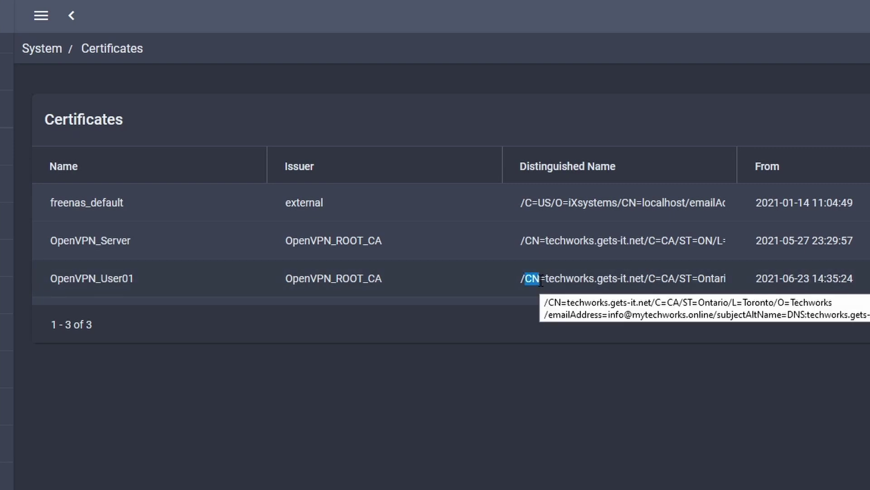
pyautogui.moveTo(545, 279); pyautogui.dragTo(647, 279)
pyautogui.click(609, 379)
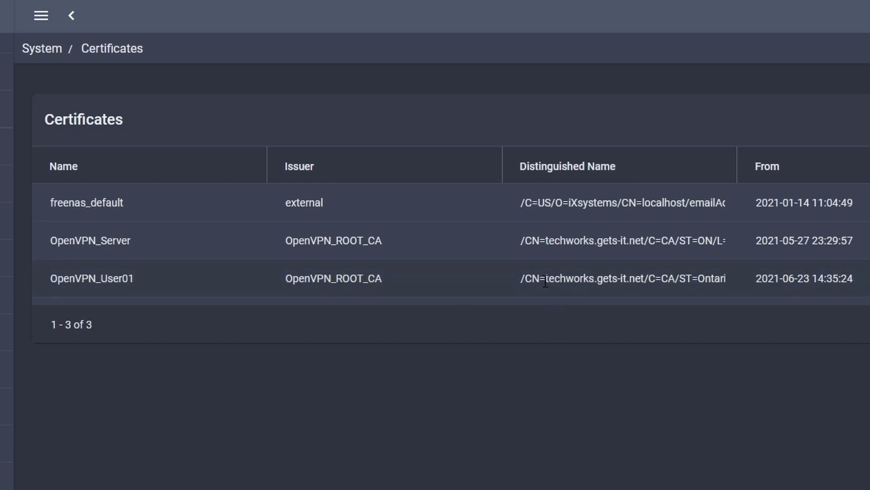
pyautogui.moveTo(545, 278); pyautogui.dragTo(645, 280)
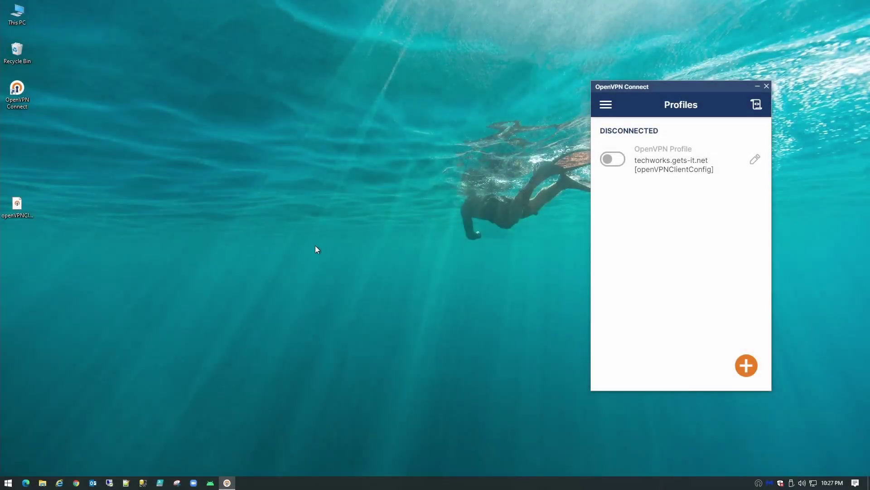
# Switch to Chrome on the client, search Google for "whats my ip" and reload the results to check the public address
pyautogui.click(76, 482)
pyautogui.write('w')
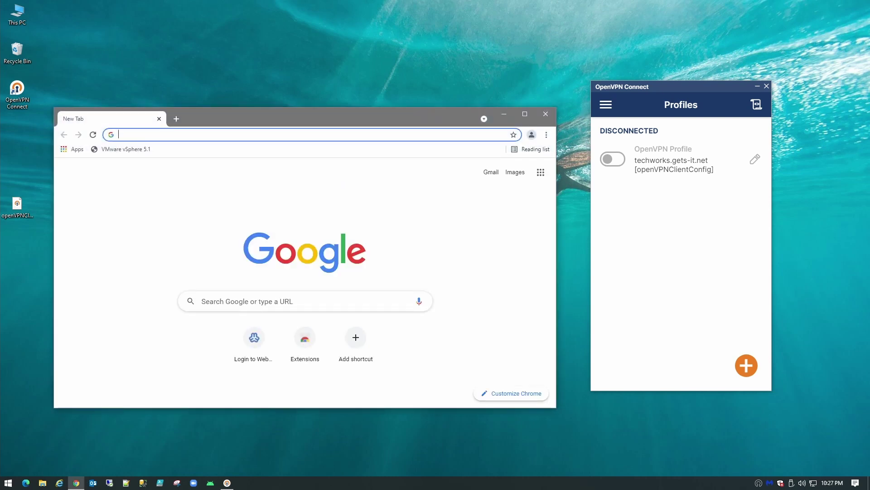
pyautogui.press('Return')
pyautogui.click(93, 135)
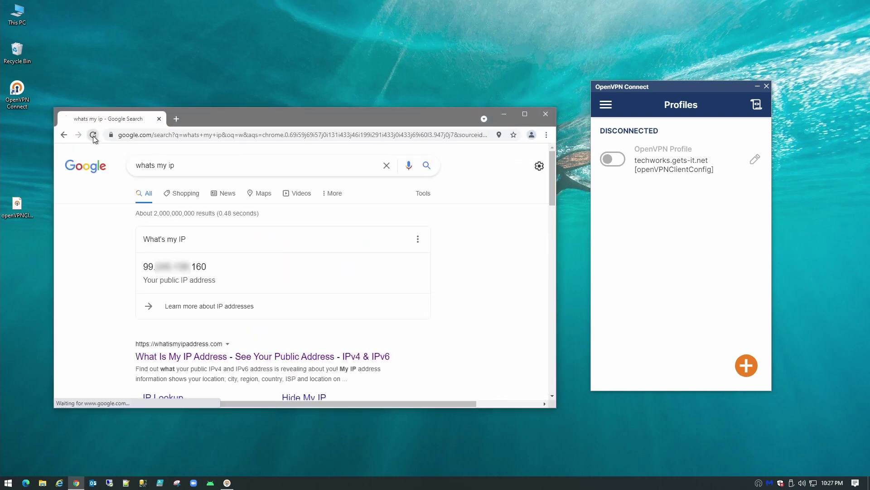
pyautogui.doubleClick(147, 267)
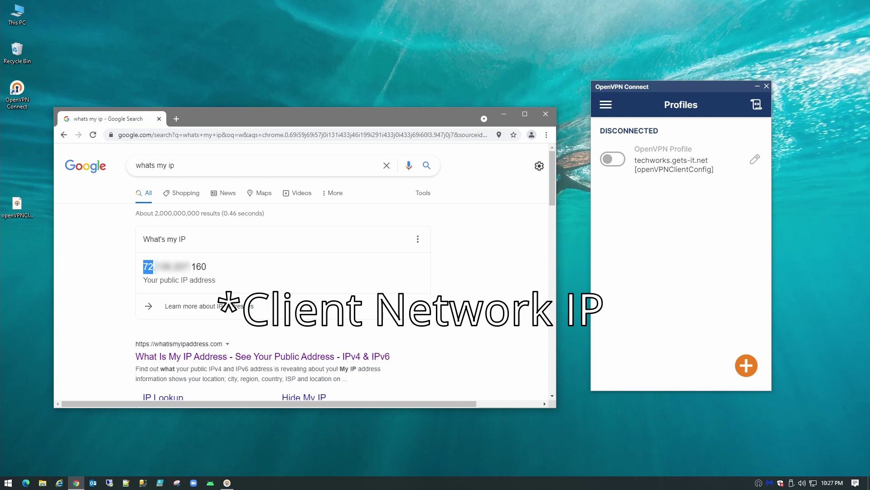
pyautogui.click(470, 298)
# Try to connect the openVPNClientConfig profile in OpenVPN Connect
pyautogui.click(614, 157)
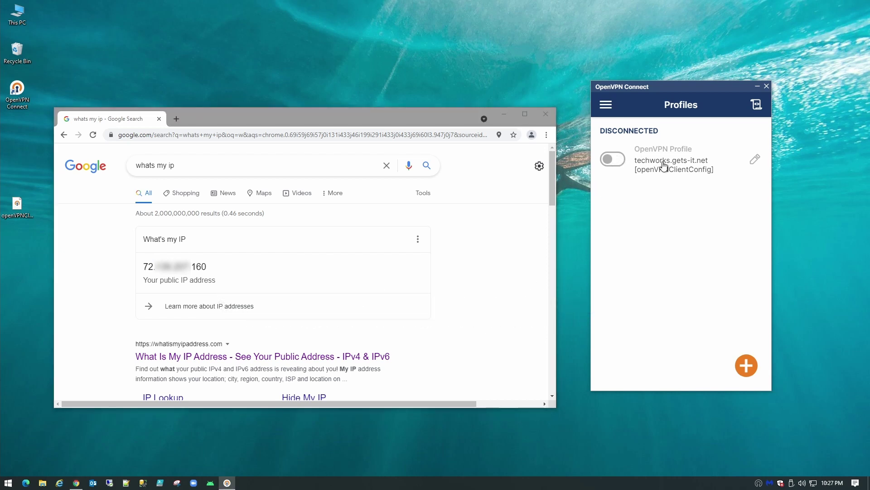
pyautogui.click(629, 154)
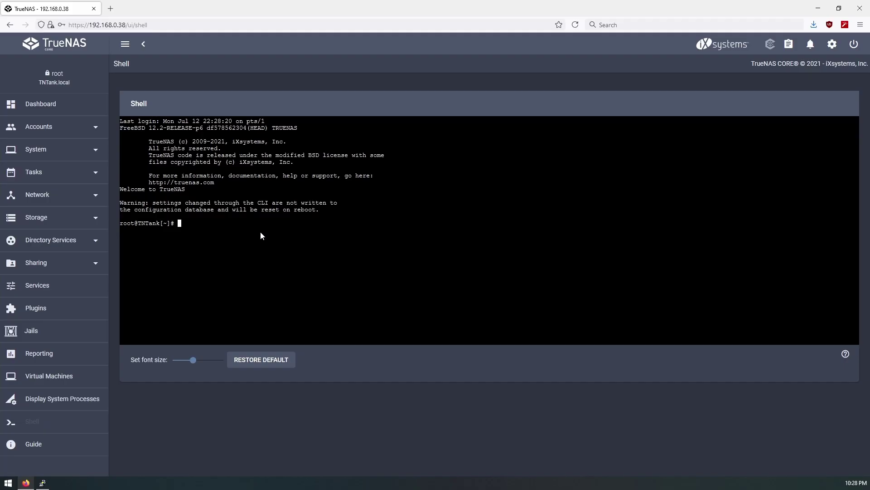
# In the TrueNAS shell, change to the /etc/certificates directory and list its files
pyautogui.write('/etc/ce')
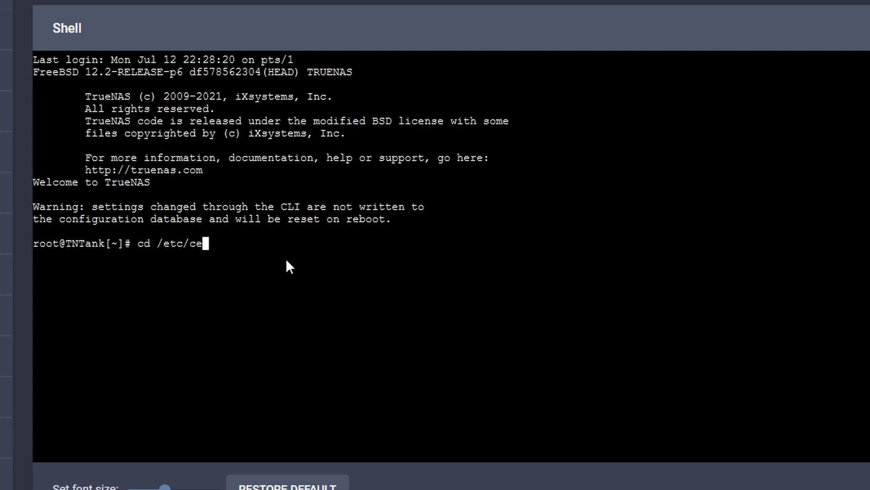
pyautogui.press('Tab')
pyautogui.press('Return')
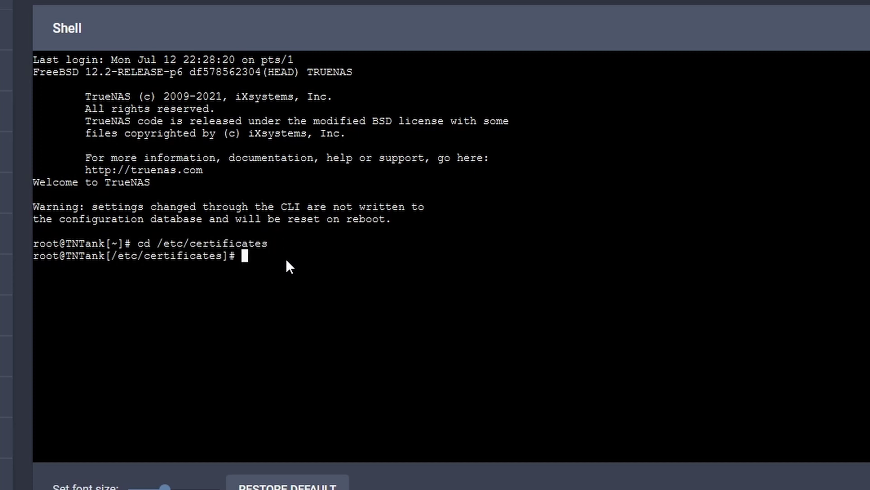
pyautogui.write('ls')
pyautogui.press('Return')
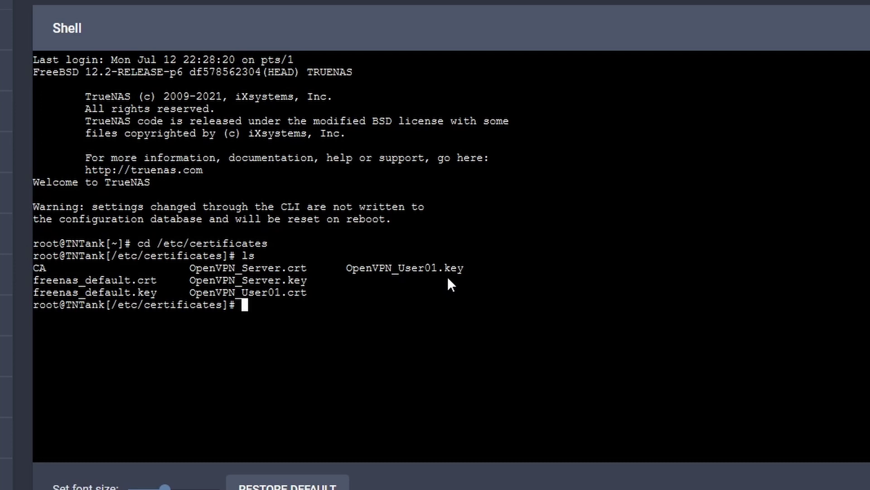
# Create an empty client configuration file named techworks.gets-it.net in /etc/certificates with the touch command
pyautogui.write('touch techw')
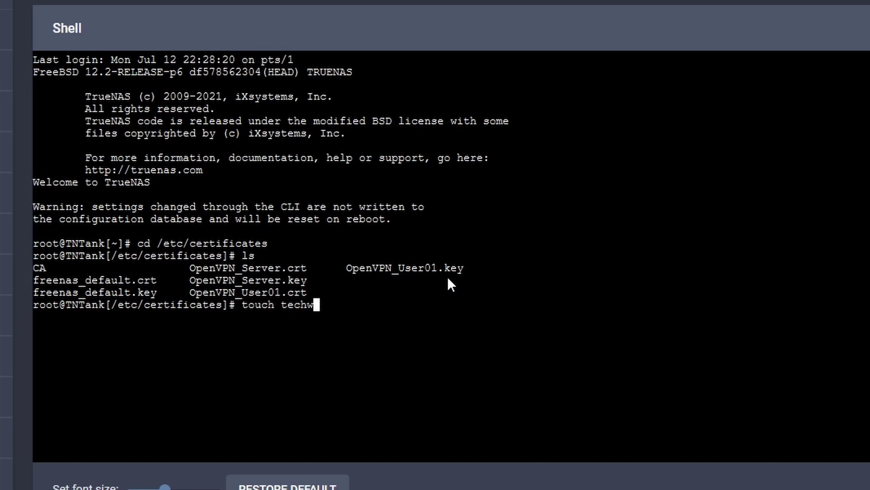
pyautogui.write('orks.gets-it')
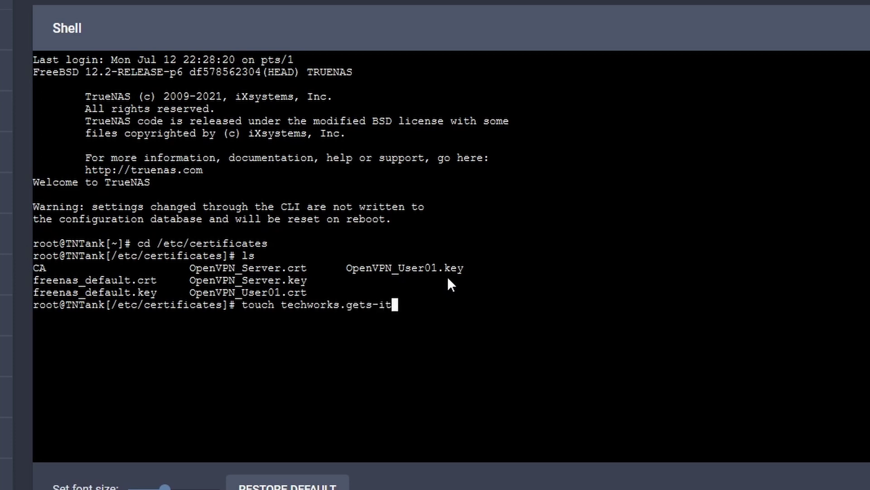
pyautogui.write('.net')
pyautogui.press('Return')
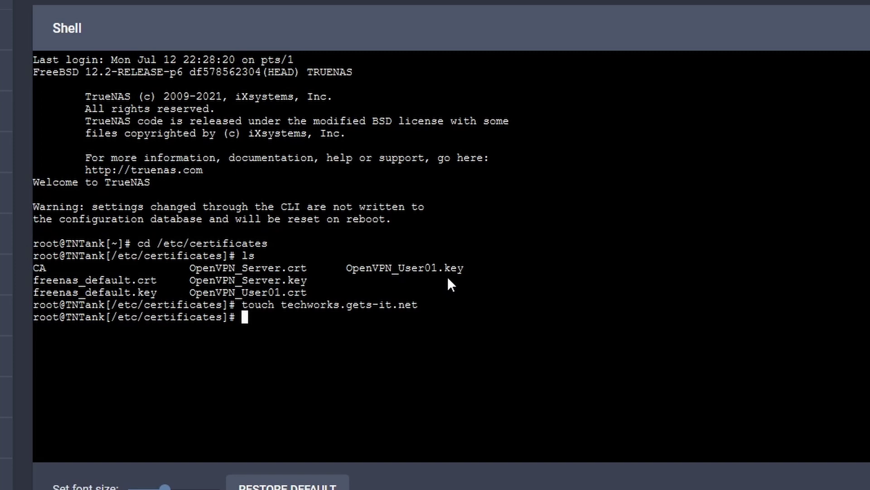
# List the files in /etc/certificates and connect the openVPNClientConfig profile in OpenVPN Connect on the client
pyautogui.write('ls')
pyautogui.press('Return')
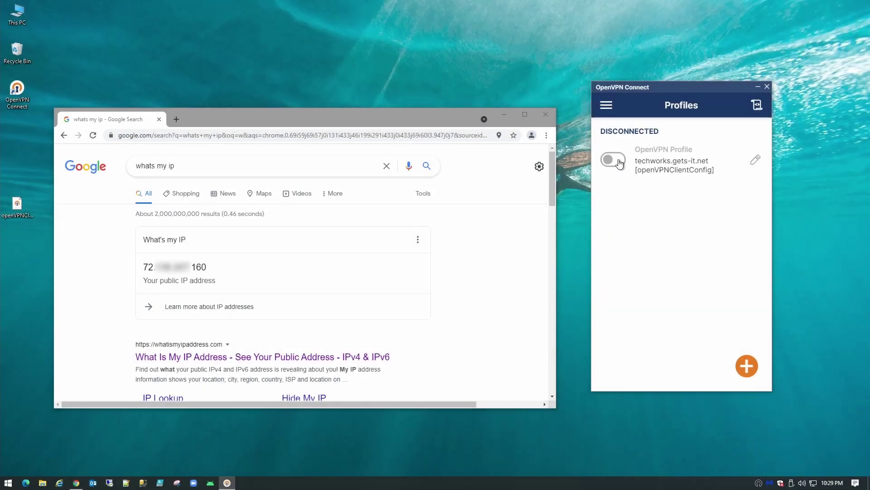
pyautogui.click(617, 160)
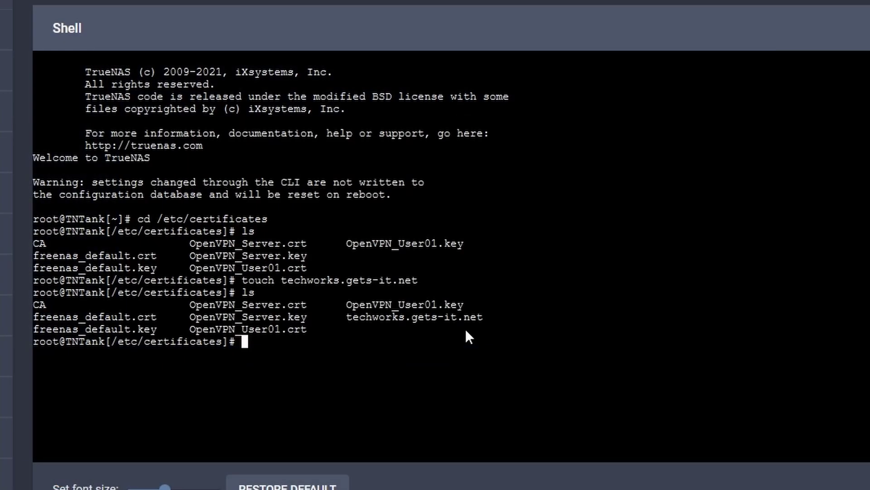
# List the /etc/certificates directory in the TrueNAS shell and examine the OpenVPN_User01 certificate, its key and the techworks.gets-it.net file
pyautogui.write('ls')
pyautogui.press('Return')
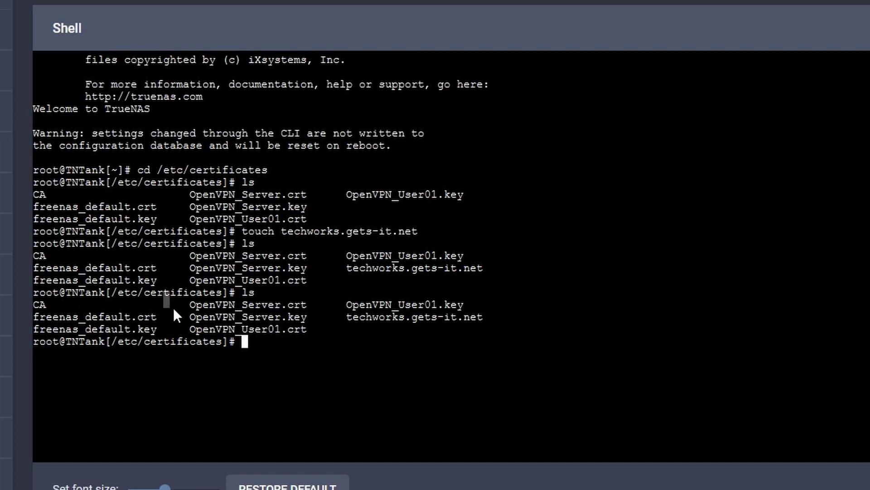
pyautogui.moveTo(174, 308); pyautogui.dragTo(328, 329)
pyautogui.moveTo(190, 329); pyautogui.dragTo(273, 338)
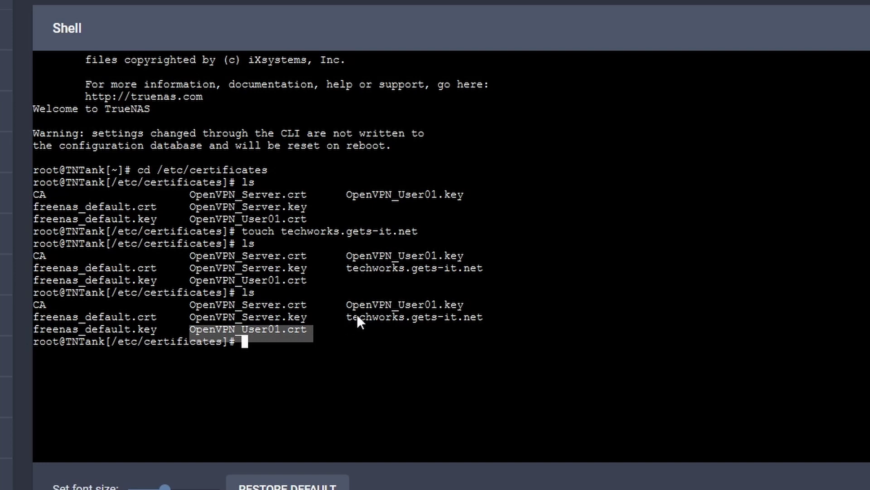
pyautogui.moveTo(346, 303); pyautogui.dragTo(486, 305)
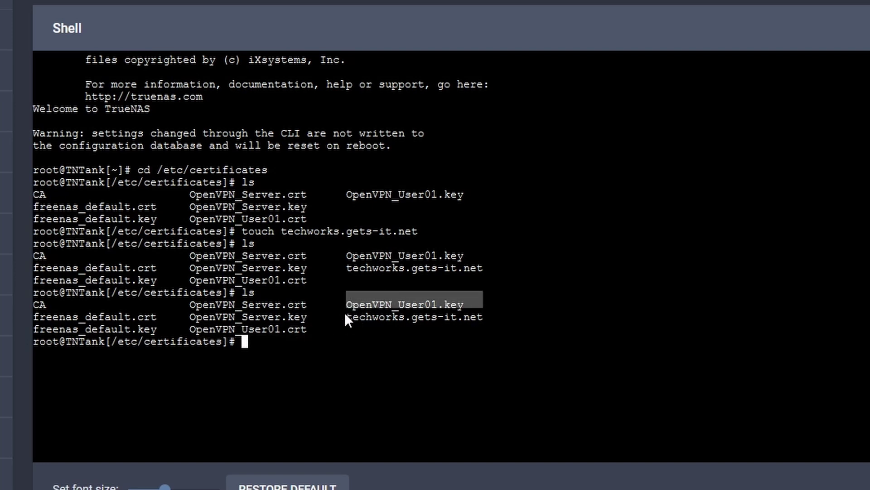
pyautogui.moveTo(345, 314); pyautogui.dragTo(473, 322)
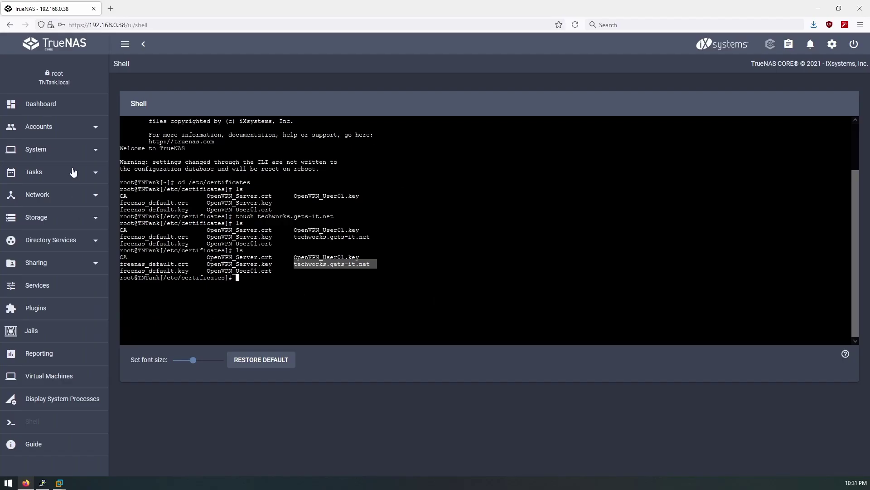
# Add a new internal certificate in the TrueNAS system certificates and name it after the sample VPN user
pyautogui.click(50, 149)
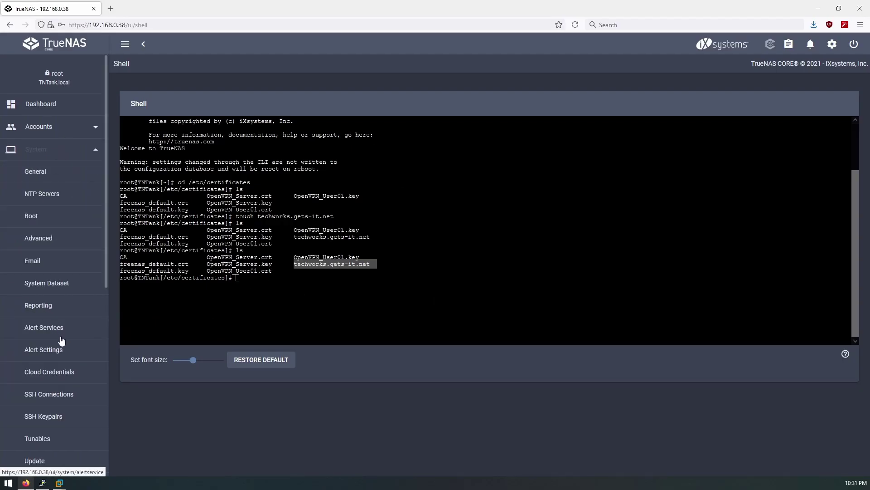
pyautogui.scroll(-3, 62, 341)
pyautogui.click(62, 436)
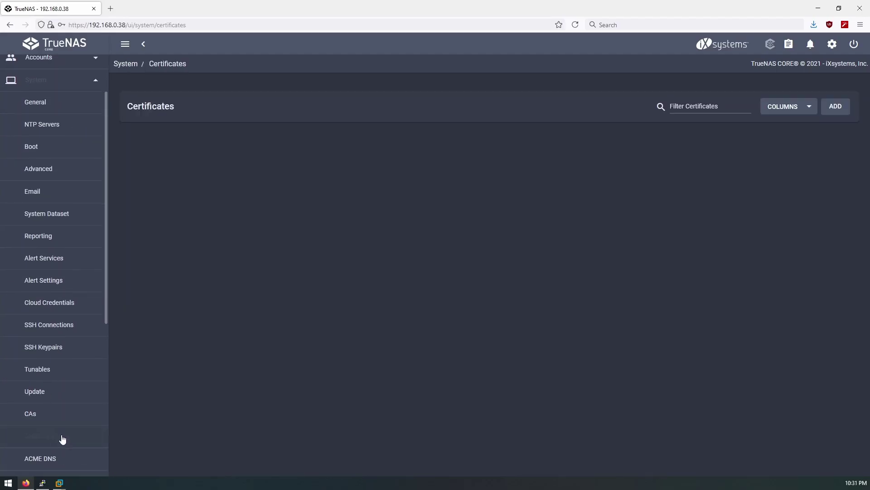
pyautogui.click(835, 106)
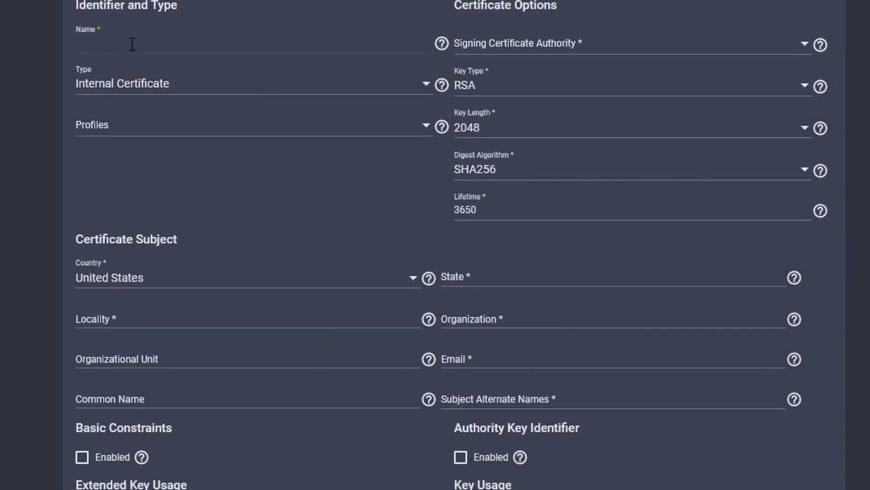
pyautogui.write('JohnDoe')
pyautogui.press('Tab')
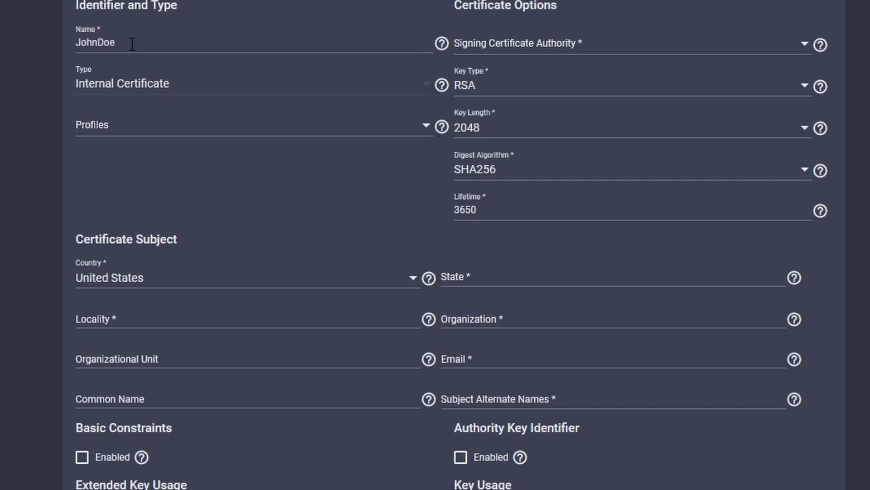
# Set the new certificate's profile to Openvpn Client Certificate and its signing certificate authority to OpenVPN_ROOT_CA
pyautogui.click(132, 135)
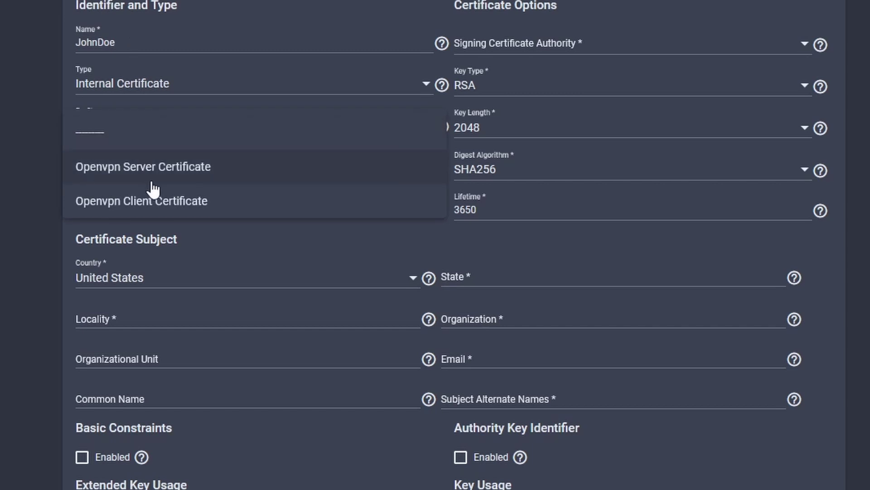
pyautogui.click(161, 204)
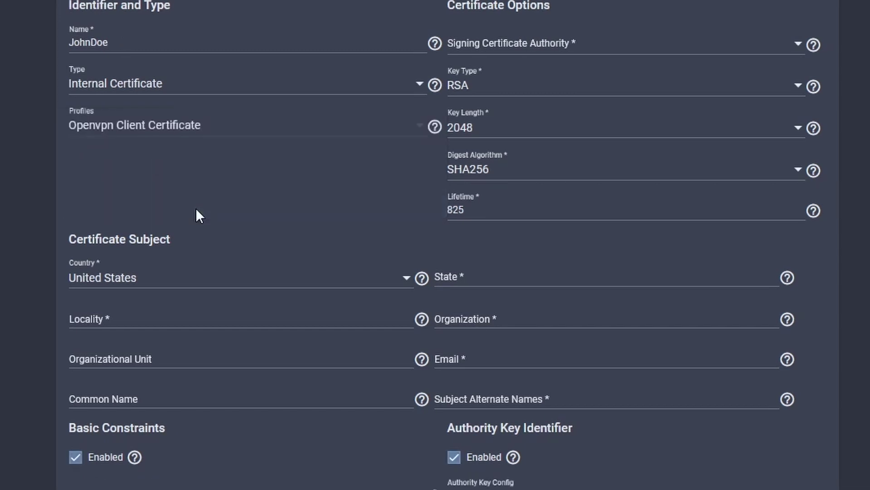
pyautogui.click(583, 46)
pyautogui.click(529, 90)
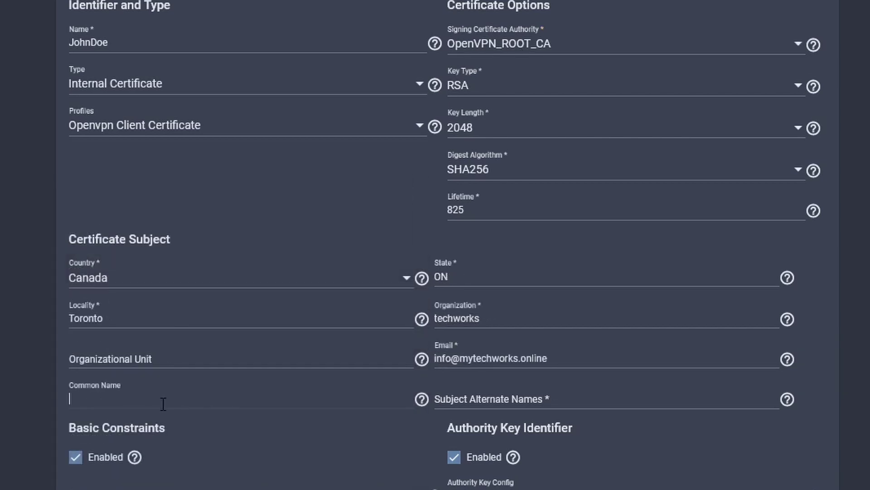
# Set the certificate's common name to its certificate name followed by .crt
pyautogui.doubleClick(116, 42)
pyautogui.hotkey('ctrl', 'c')
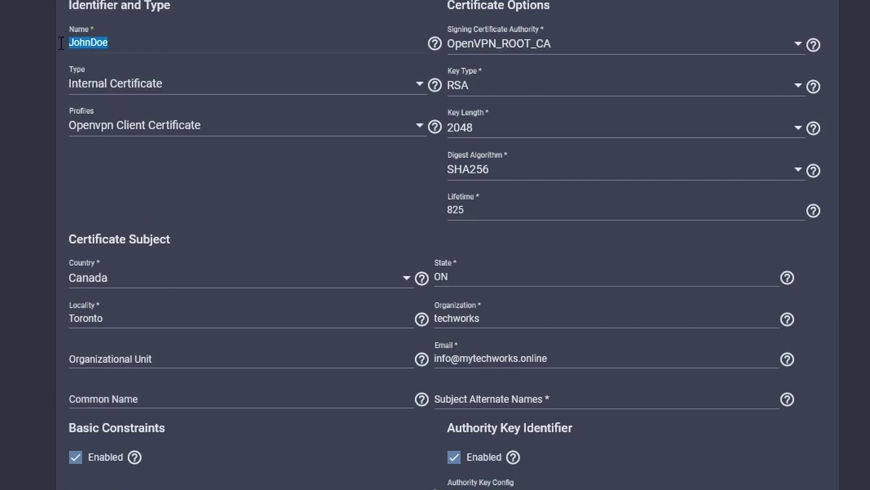
pyautogui.click(108, 400)
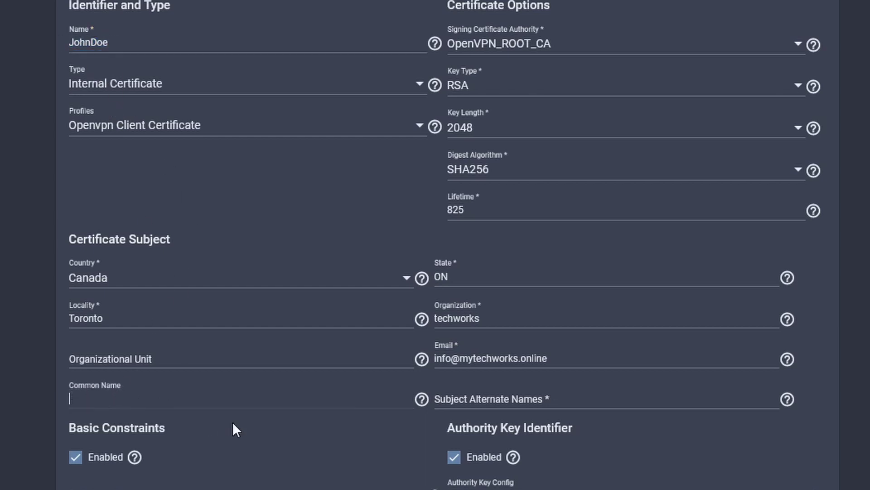
pyautogui.hotkey('ctrl', 'v')
pyautogui.write('.crt')
# Copy the common name into the certificate's Subject Alternate Names as an entry
pyautogui.moveTo(136, 398); pyautogui.dragTo(55, 396)
pyautogui.hotkey('ctrl', 'c')
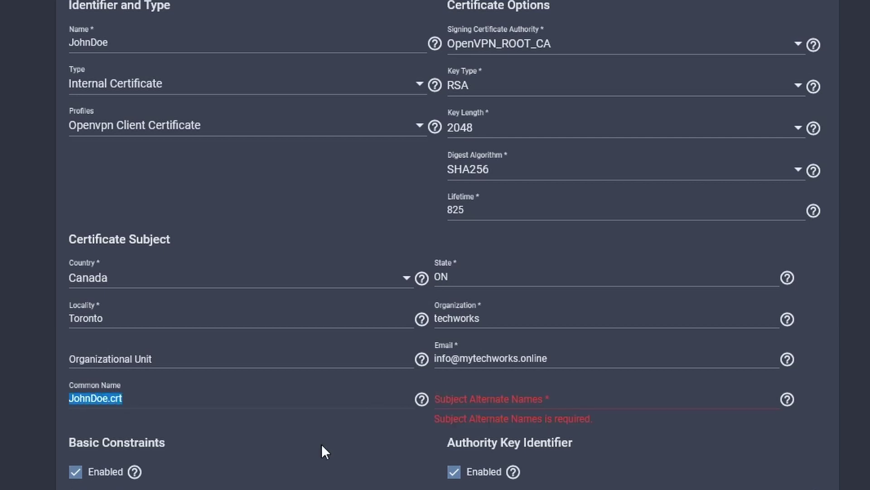
pyautogui.click(512, 404)
pyautogui.hotkey('ctrl', 'v')
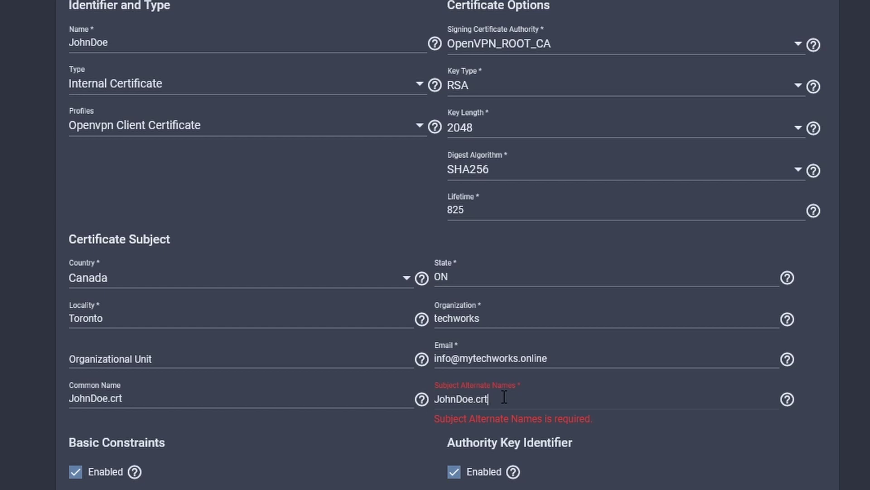
pyautogui.write(',')
pyautogui.click(1, 391)
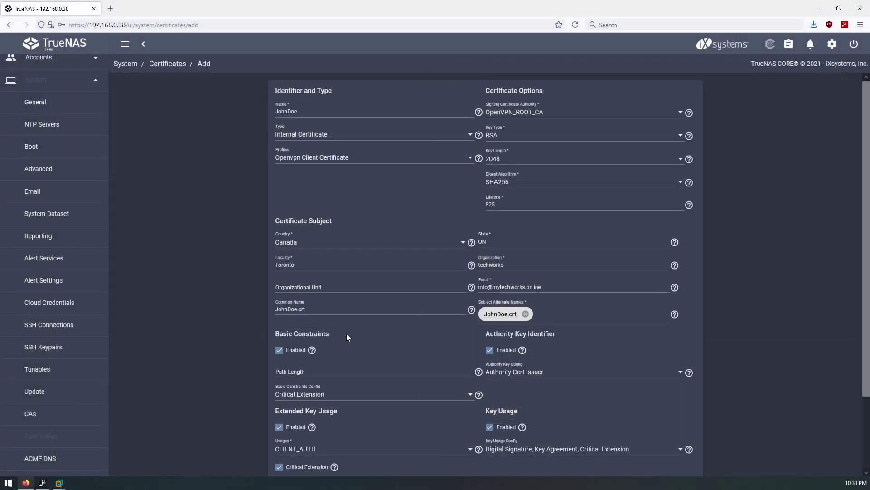
# Submit the new client certificate and check its entry in the certificates list
pyautogui.scroll(-3, 317, 386)
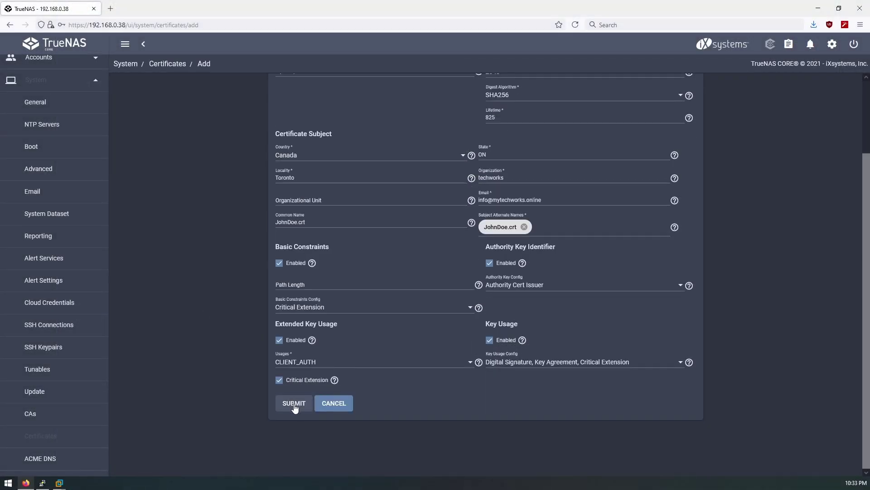
pyautogui.click(294, 405)
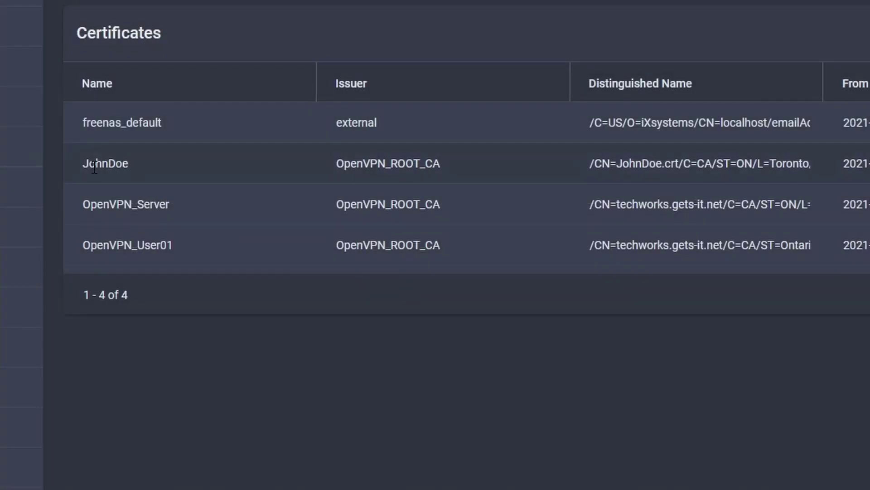
pyautogui.moveTo(84, 164); pyautogui.dragTo(149, 170)
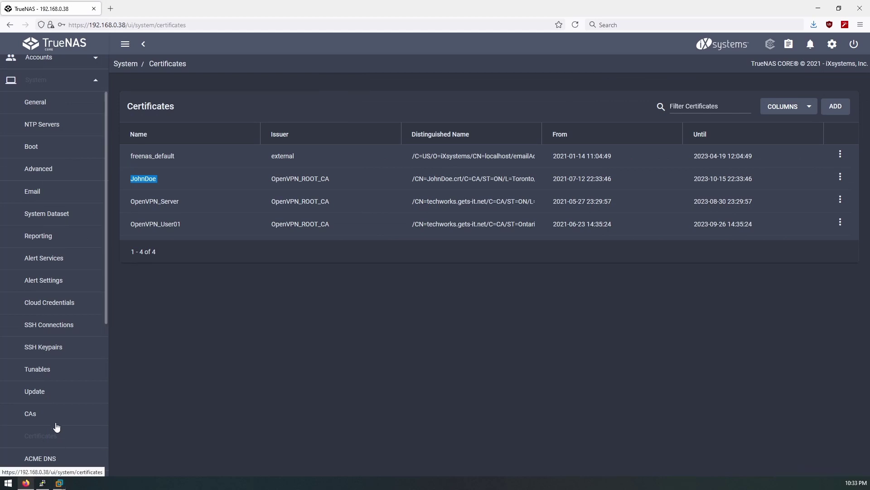
# In the TrueNAS shell, change to /etc/certificates and list its files to locate the new user's certificate and key
pyautogui.scroll(-3, 55, 422)
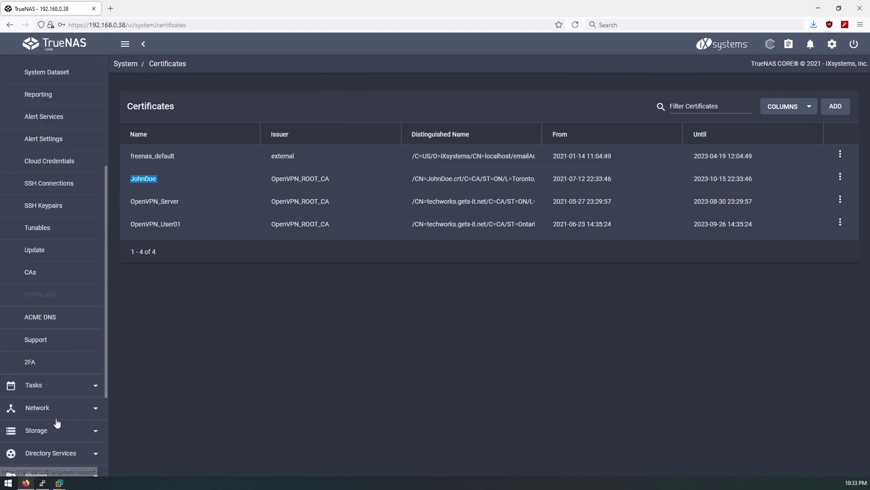
pyautogui.scroll(-3, 53, 438)
pyautogui.scroll(-2, 45, 431)
pyautogui.click(41, 441)
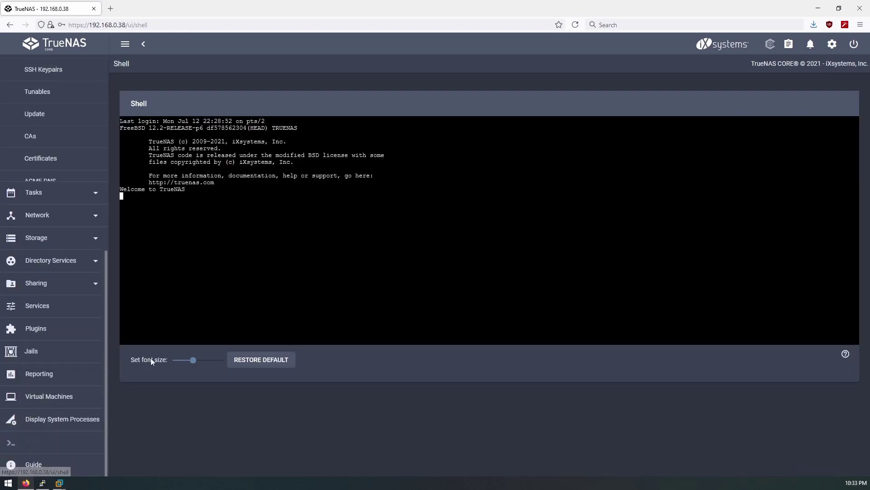
pyautogui.write('cd /')
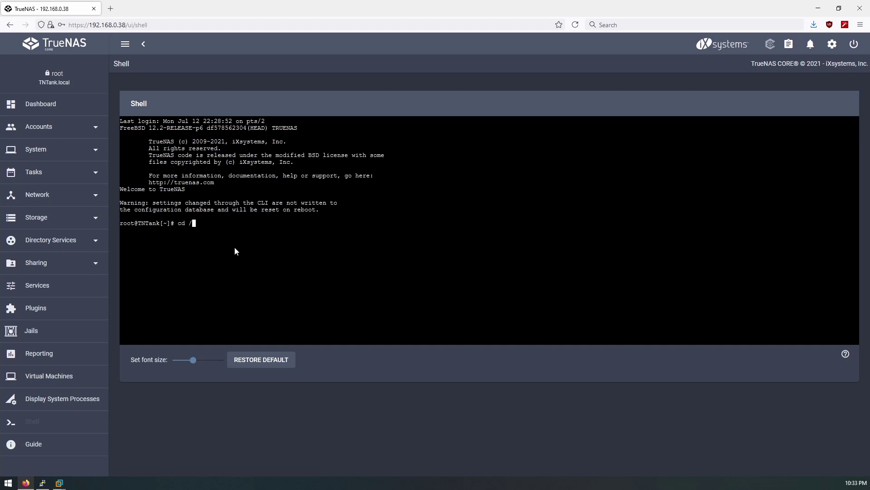
pyautogui.write('etc/')
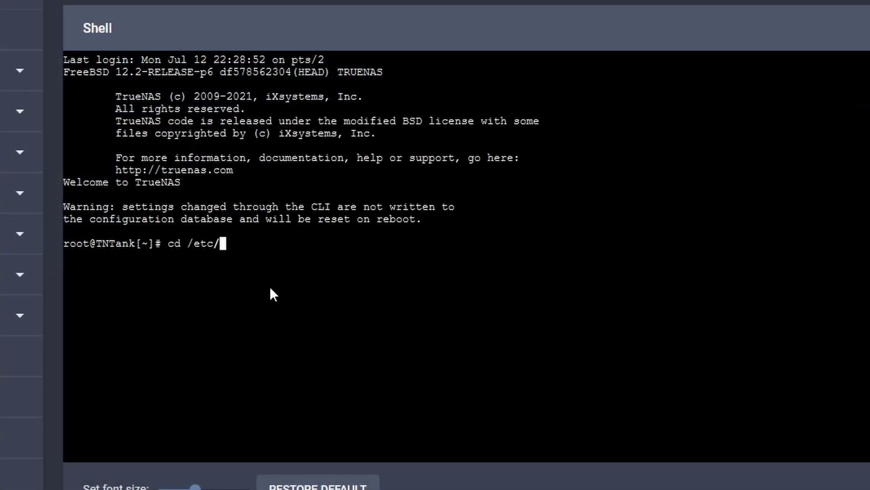
pyautogui.write('cert')
pyautogui.press('Tab')
pyautogui.press('Return')
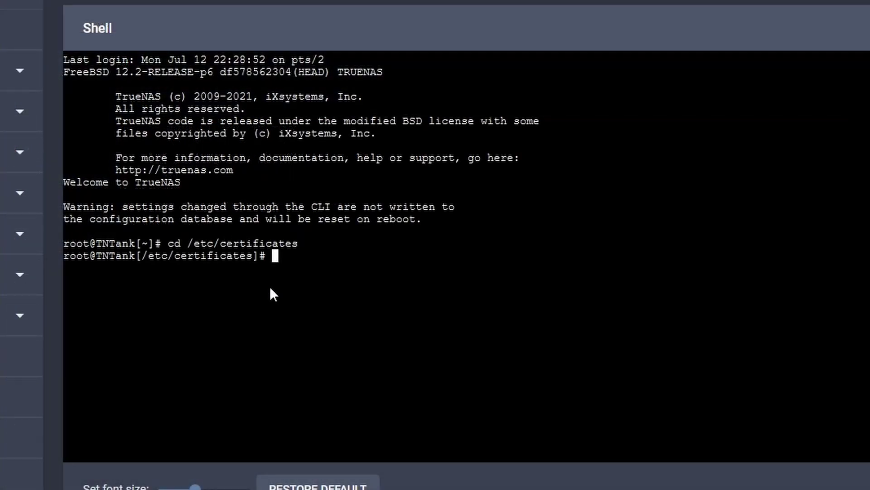
pyautogui.write('ls')
pyautogui.press('Return')
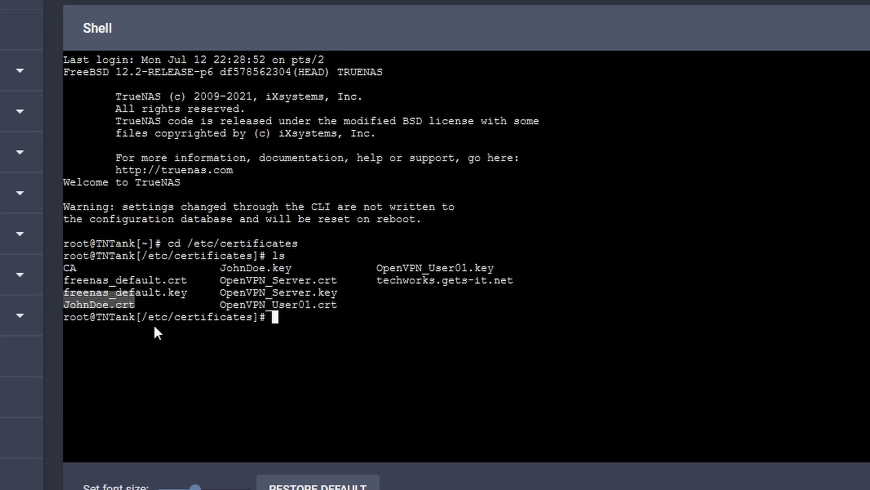
pyautogui.moveTo(226, 268); pyautogui.dragTo(270, 268)
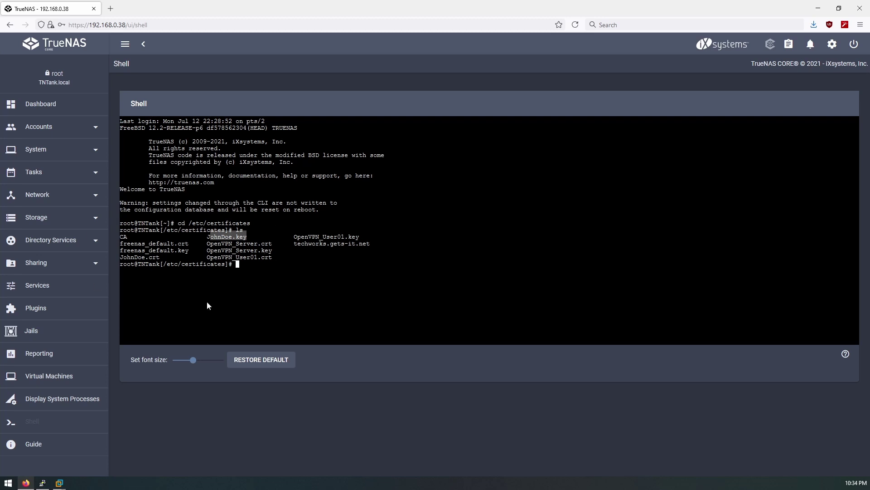
# Download the OpenVPN Server client config for the new user's certificate and save it as openVPNClientConfig.ovpn
pyautogui.click(44, 292)
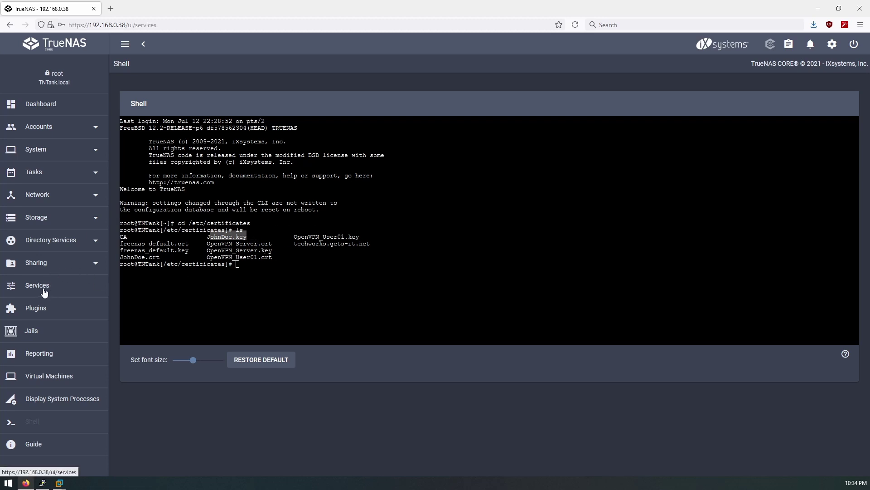
pyautogui.click(665, 314)
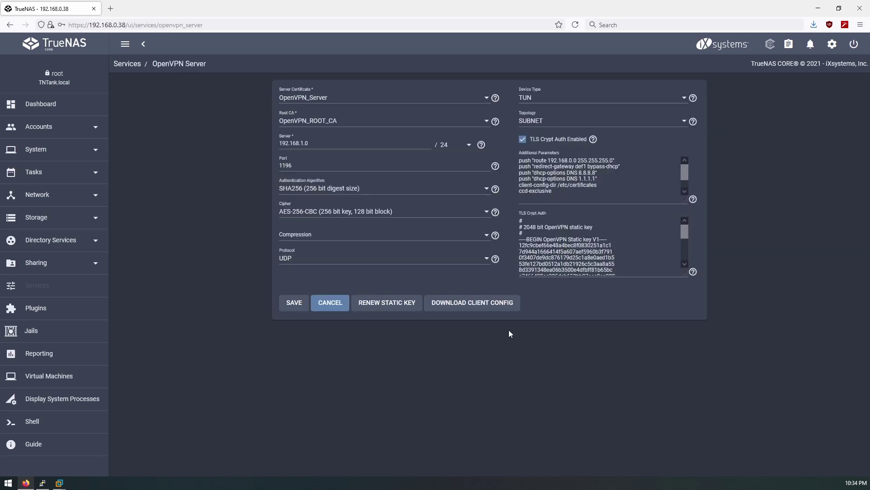
pyautogui.click(482, 309)
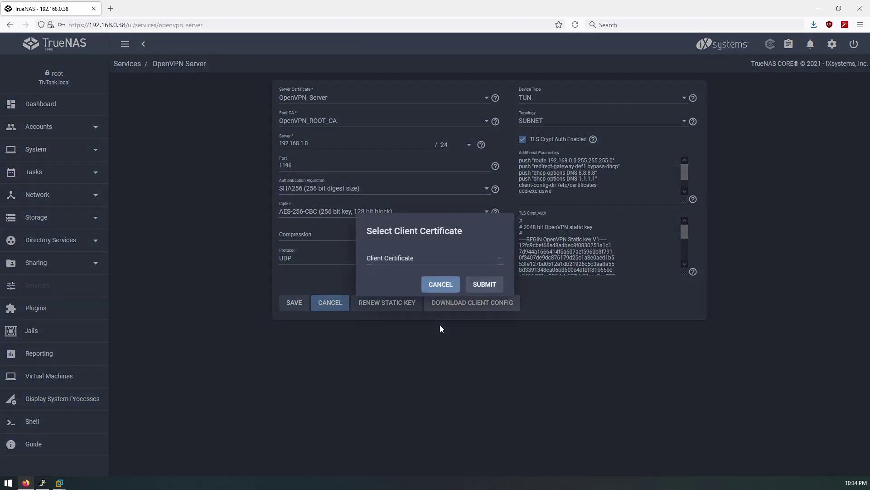
pyautogui.click(492, 263)
pyautogui.click(389, 320)
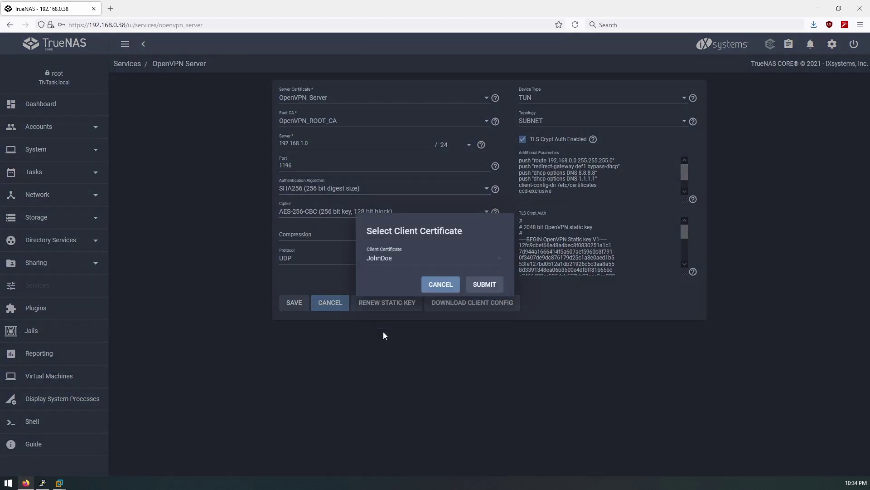
pyautogui.click(484, 285)
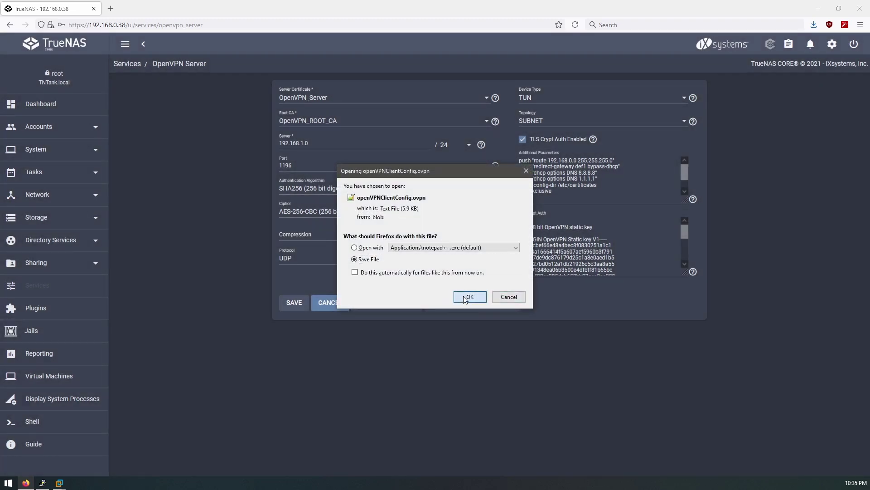
pyautogui.click(467, 297)
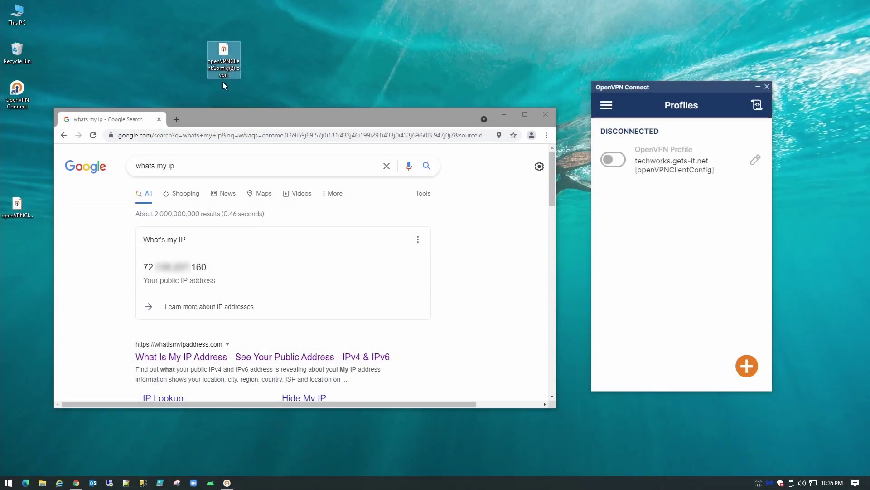
# In Notepad++, set the remote address in openVPNClientConfig(2).ovpn to techworks.gets-it.net, then save and close the file
pyautogui.rightClick(223, 57)
pyautogui.click(246, 106)
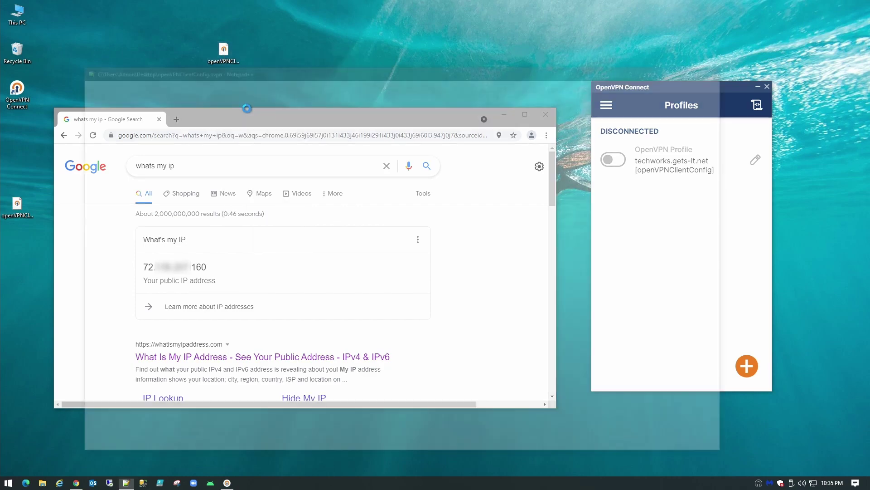
pyautogui.moveTo(126, 140); pyautogui.dragTo(170, 141)
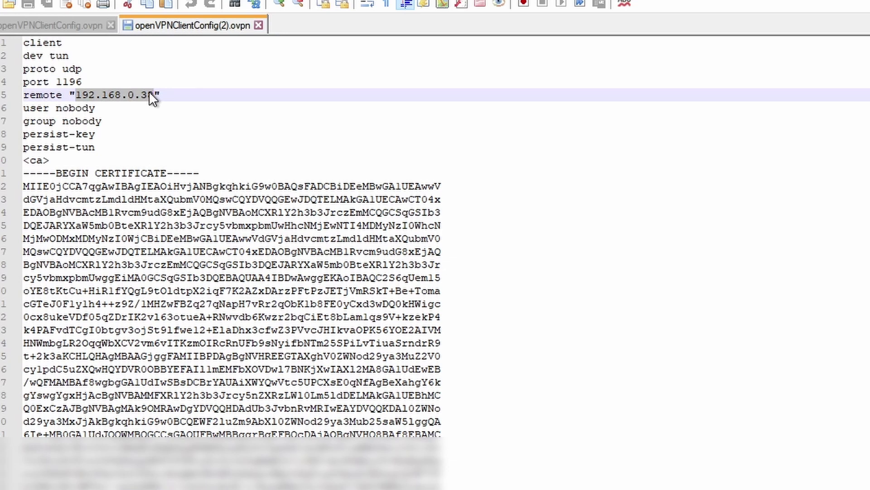
pyautogui.write('techworks')
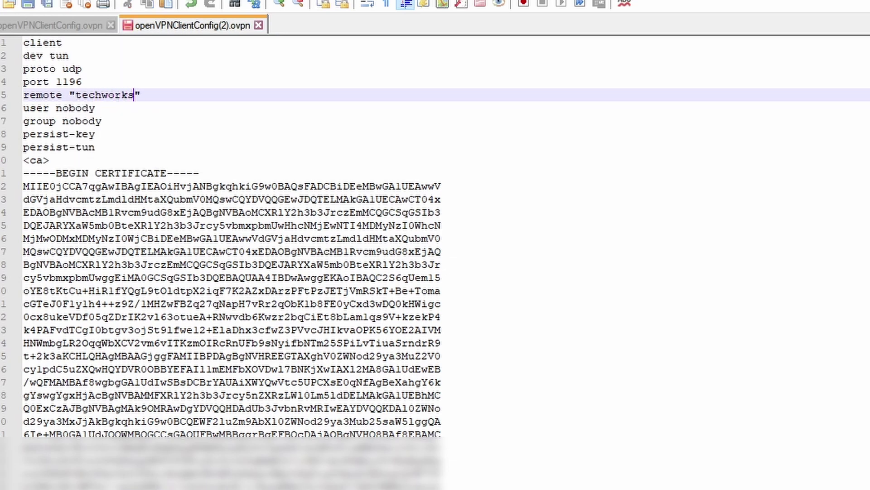
pyautogui.write('.gets-it.net')
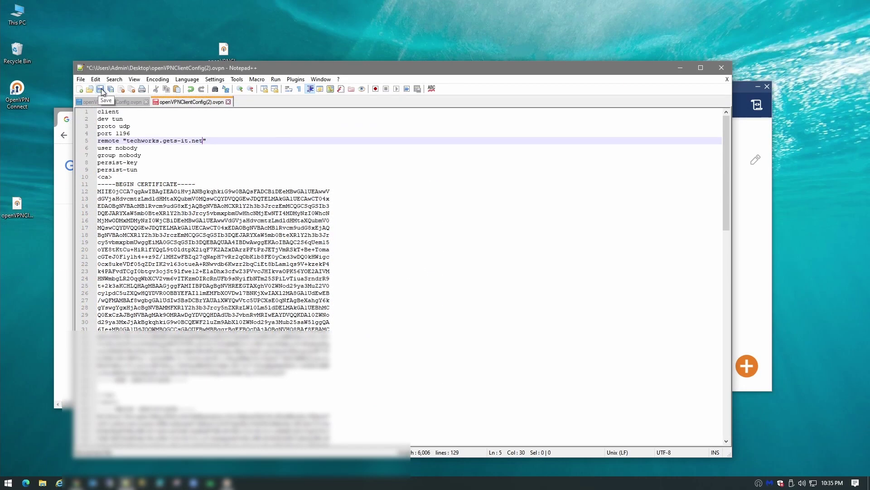
pyautogui.click(100, 89)
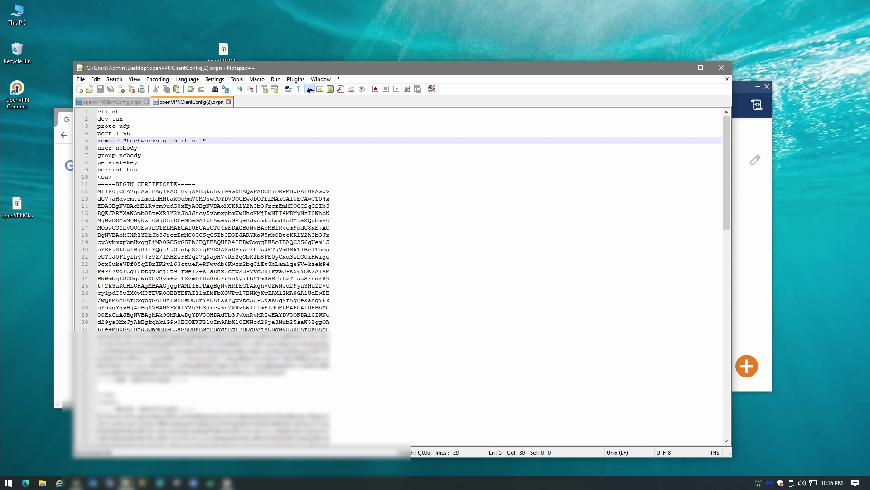
pyautogui.click(721, 67)
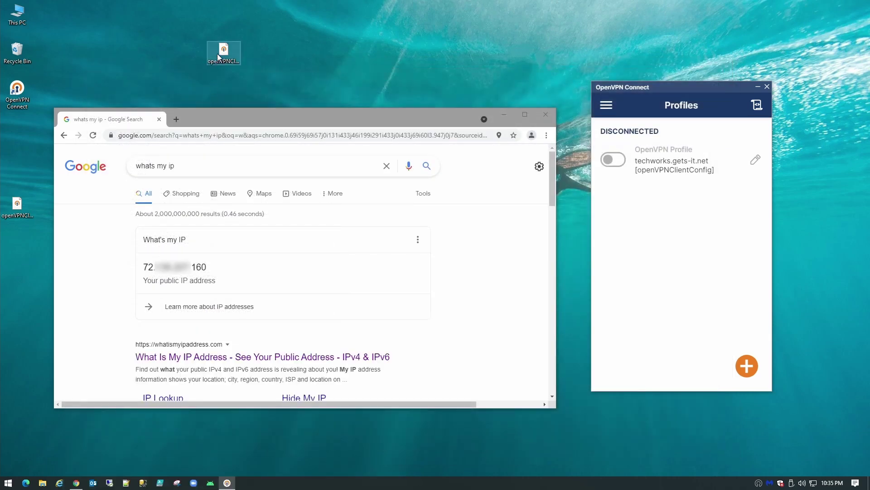
# Import openVPNClientConfig(2).ovpn into OpenVPN Connect with the new user's name as the profile name, and connect with it
pyautogui.click(219, 52)
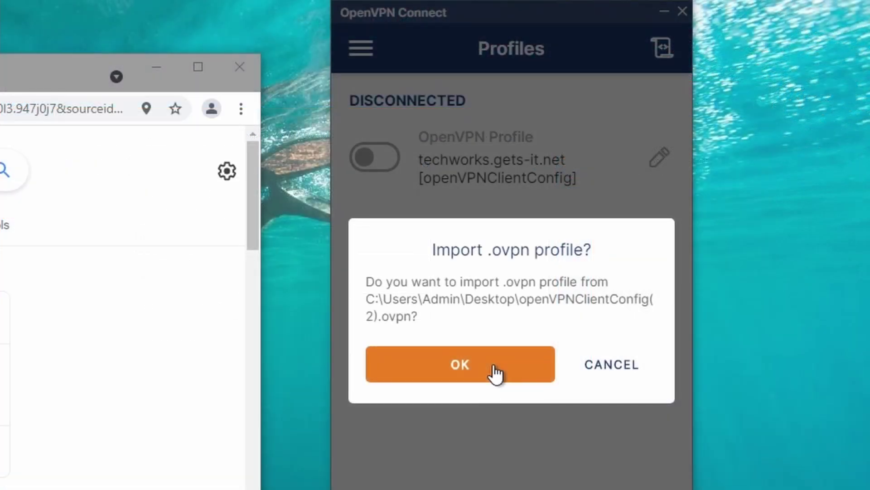
pyautogui.click(494, 372)
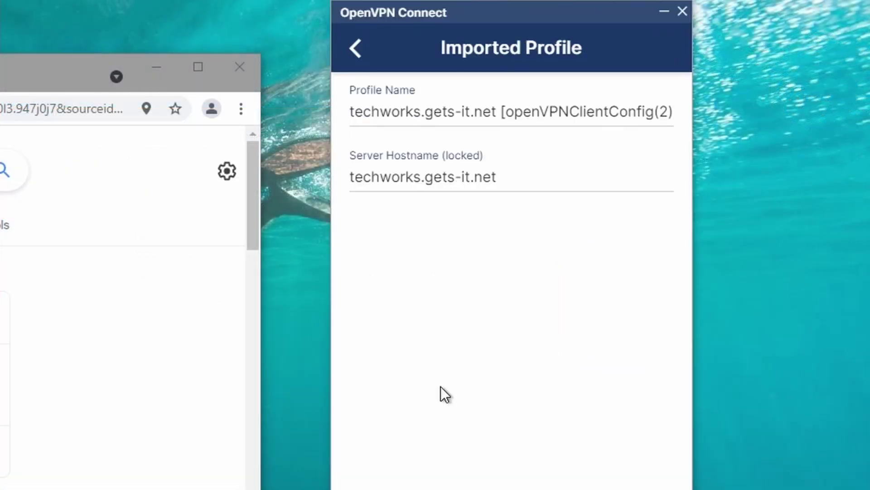
pyautogui.moveTo(668, 112); pyautogui.dragTo(259, 103)
pyautogui.write('JohnDo')
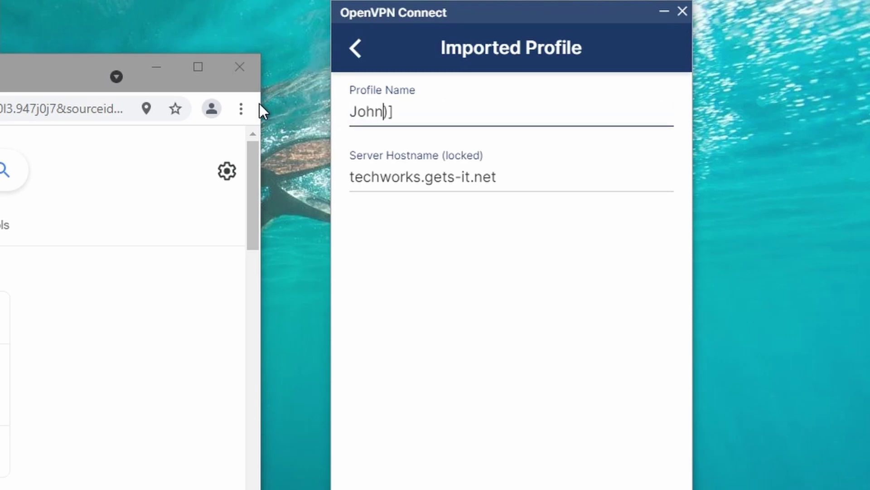
pyautogui.write('wn')
pyautogui.press('BackSpace')
pyautogui.press('BackSpace')
pyautogui.write('e')
pyautogui.press('Delete')
pyautogui.press('Delete')
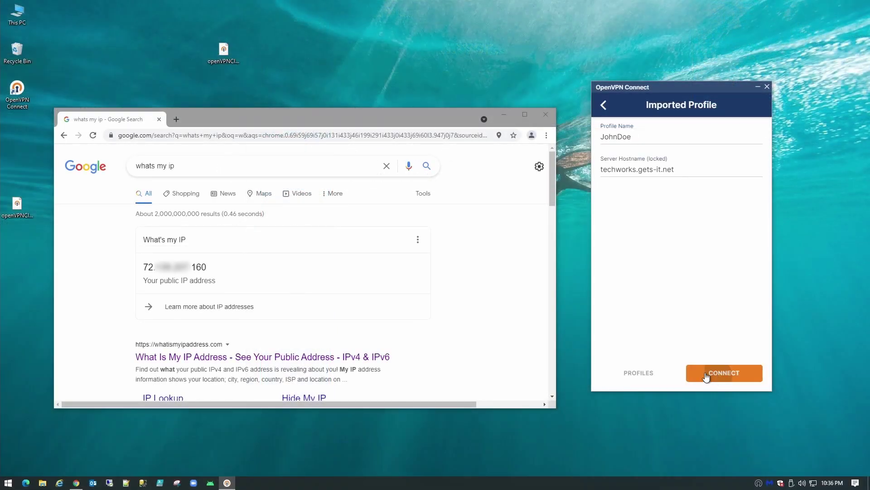
pyautogui.click(709, 373)
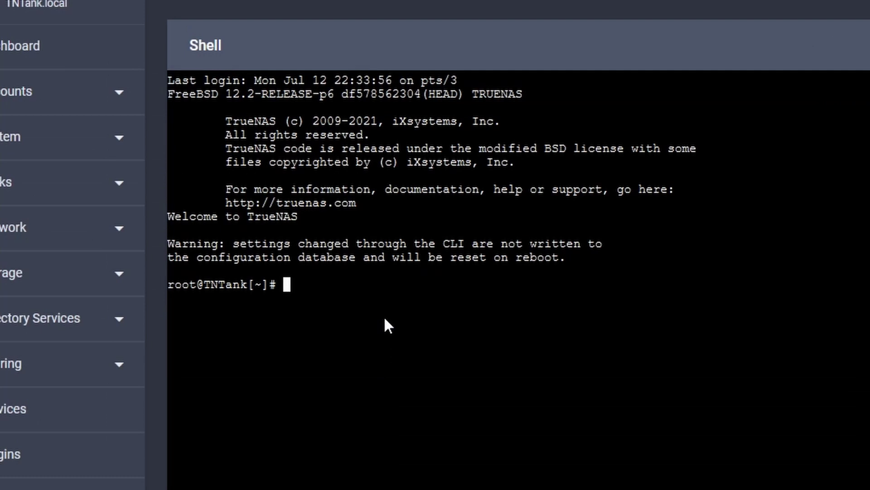
# In the TrueNAS shell, change to /etc/certificates and list the certificate files
pyautogui.write('cd /etc/')
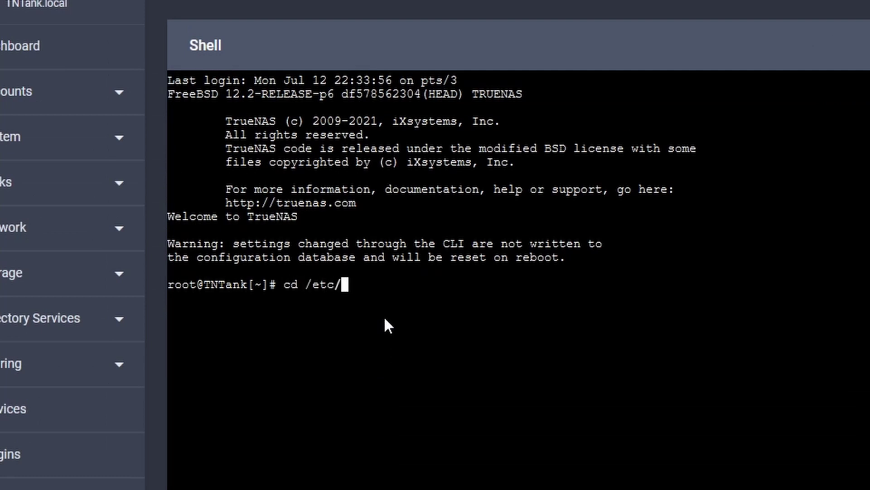
pyautogui.write('cert')
pyautogui.press('Tab')
pyautogui.press('Return')
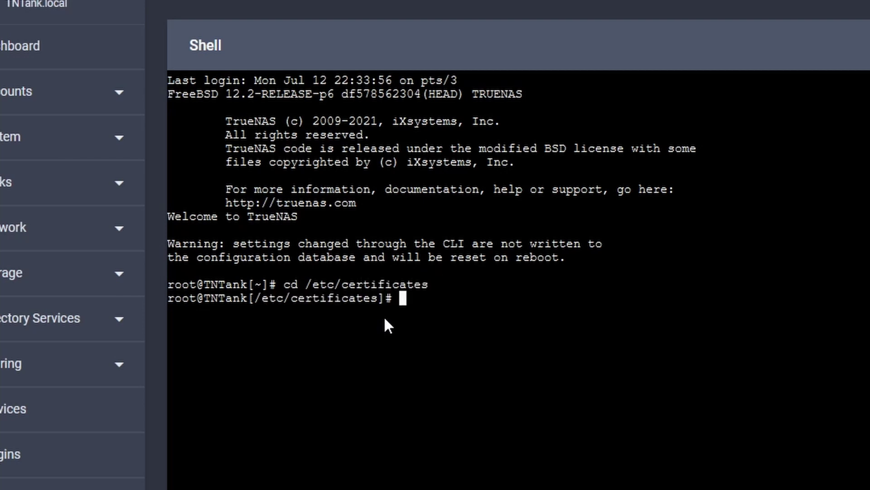
pyautogui.write('ls')
pyautogui.press('Return')
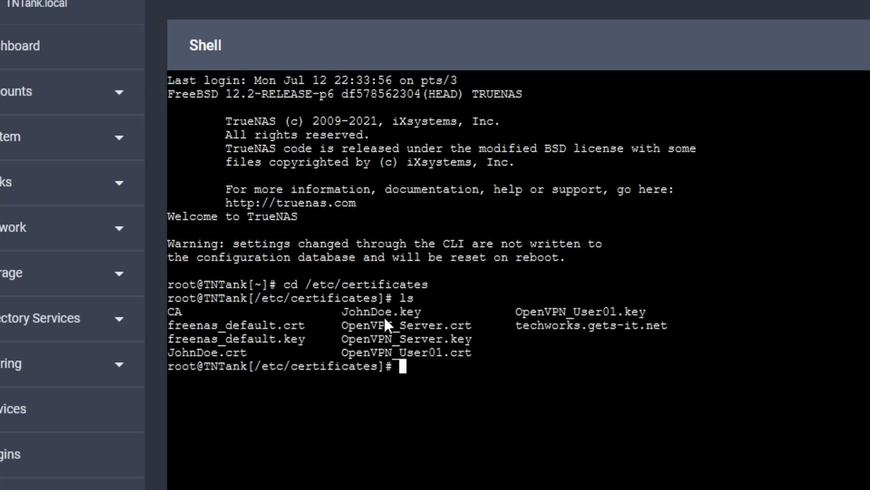
# Rename the new user's .crt file with mv, appending .disabled to its file name
pyautogui.write('mv J')
pyautogui.press('Tab')
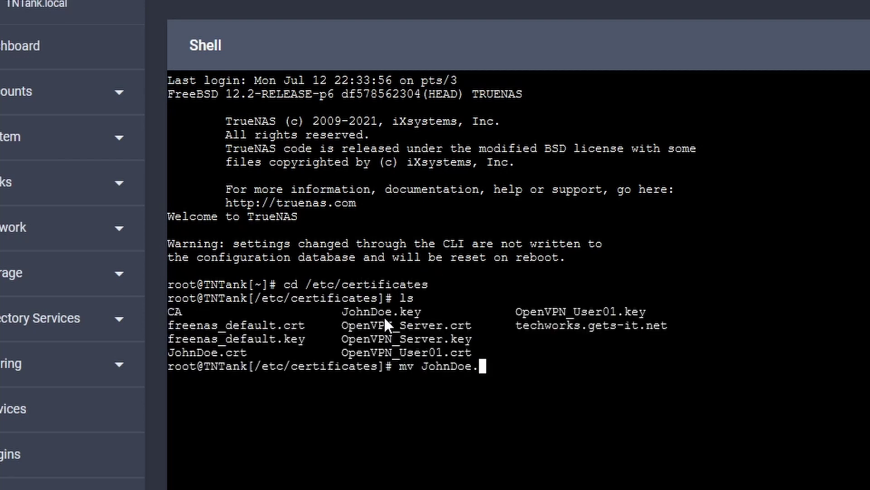
pyautogui.write('crt J')
pyautogui.press('Tab')
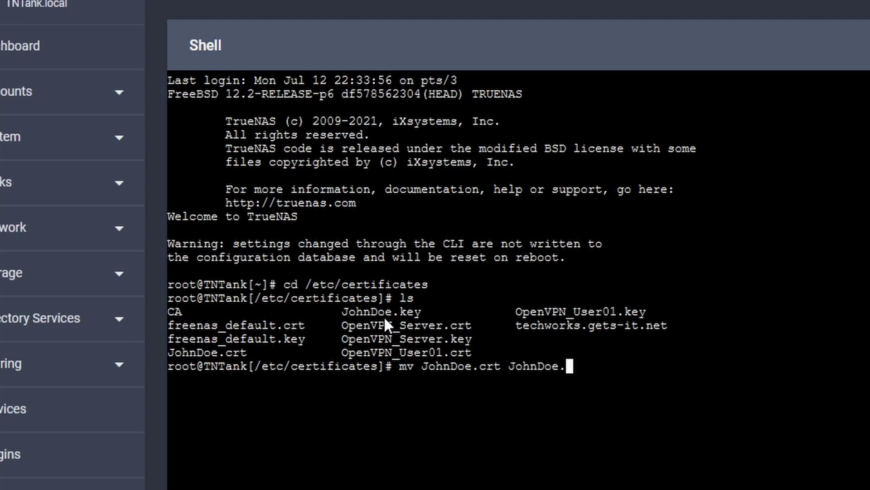
pyautogui.write('crt')
pyautogui.press('BackSpace')
pyautogui.write('.dis')
pyautogui.write('abled')
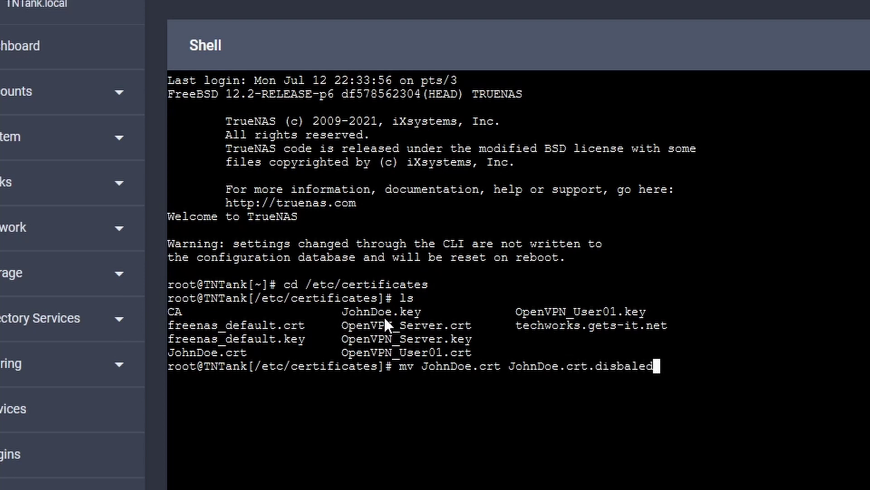
pyautogui.press('BackSpace')
pyautogui.press('BackSpace')
pyautogui.press('BackSpace')
pyautogui.press('BackSpace')
pyautogui.press('BackSpace')
pyautogui.write('abled')
pyautogui.press('Return')
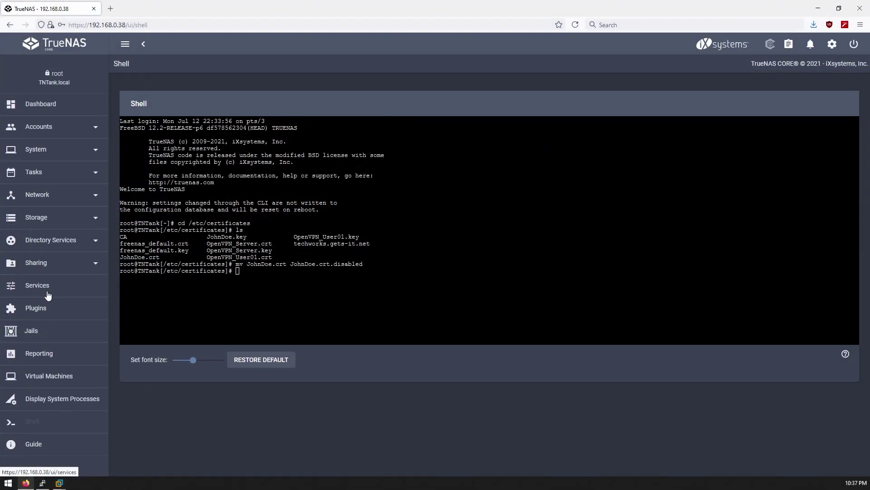
# Restart the OpenVPN Server service by stopping it and starting it again
pyautogui.click(47, 294)
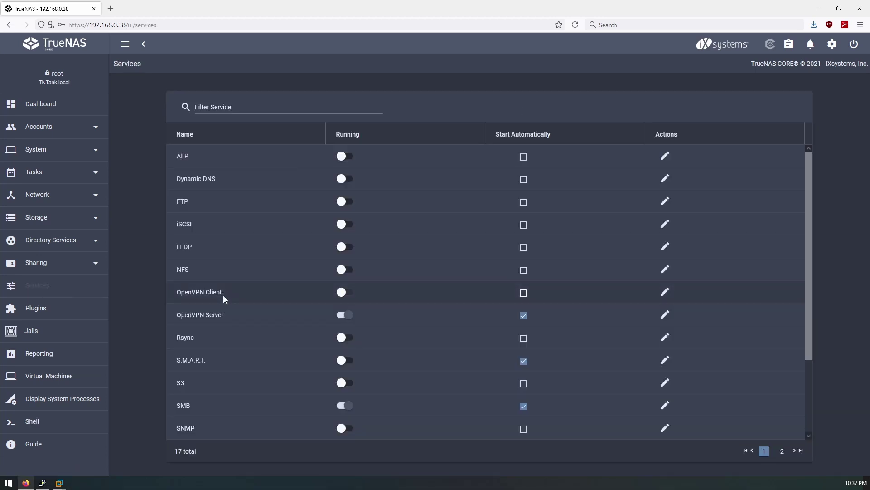
pyautogui.click(344, 314)
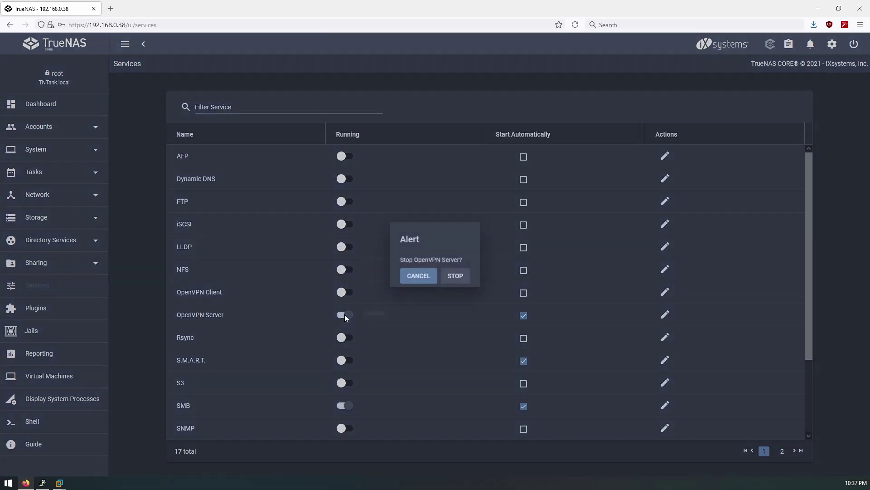
pyautogui.click(455, 277)
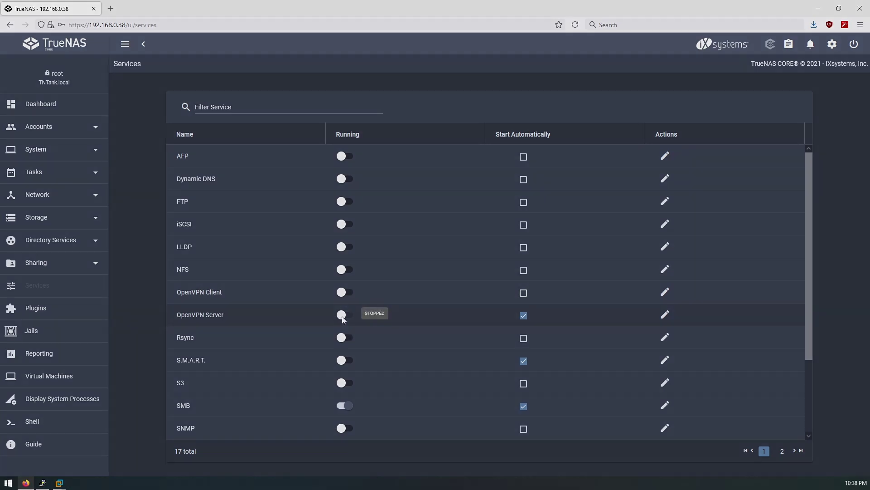
pyautogui.click(342, 315)
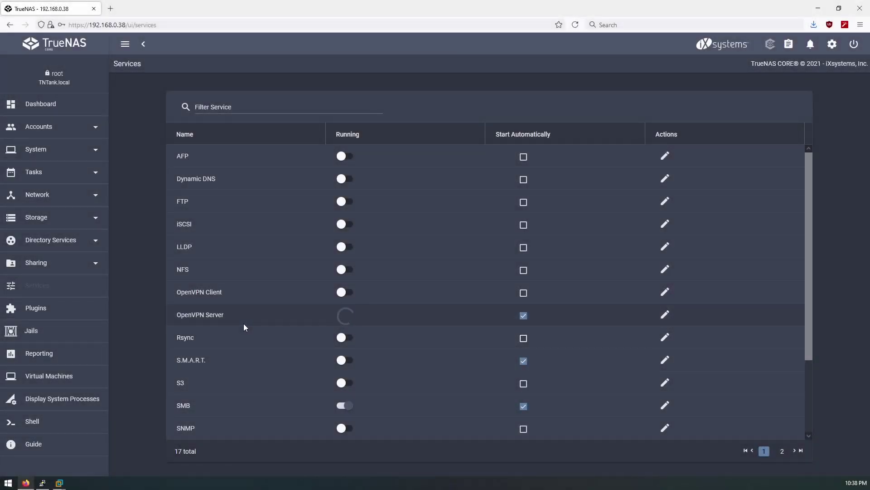